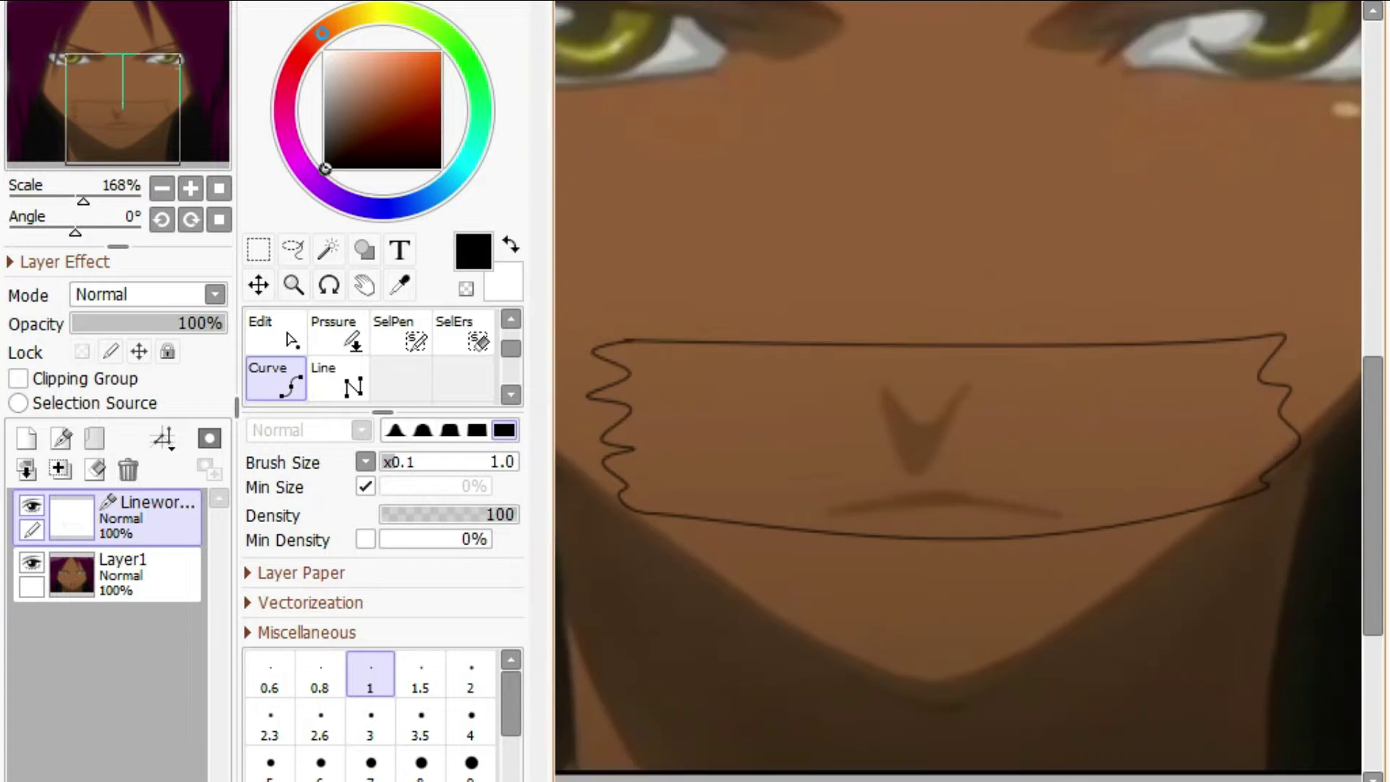
Move control points at the lower-right corner of the curved tape outline and adjust its bottom edge
scroll(1245, 418, up, 4)
scroll(1210, 409, up, 1)
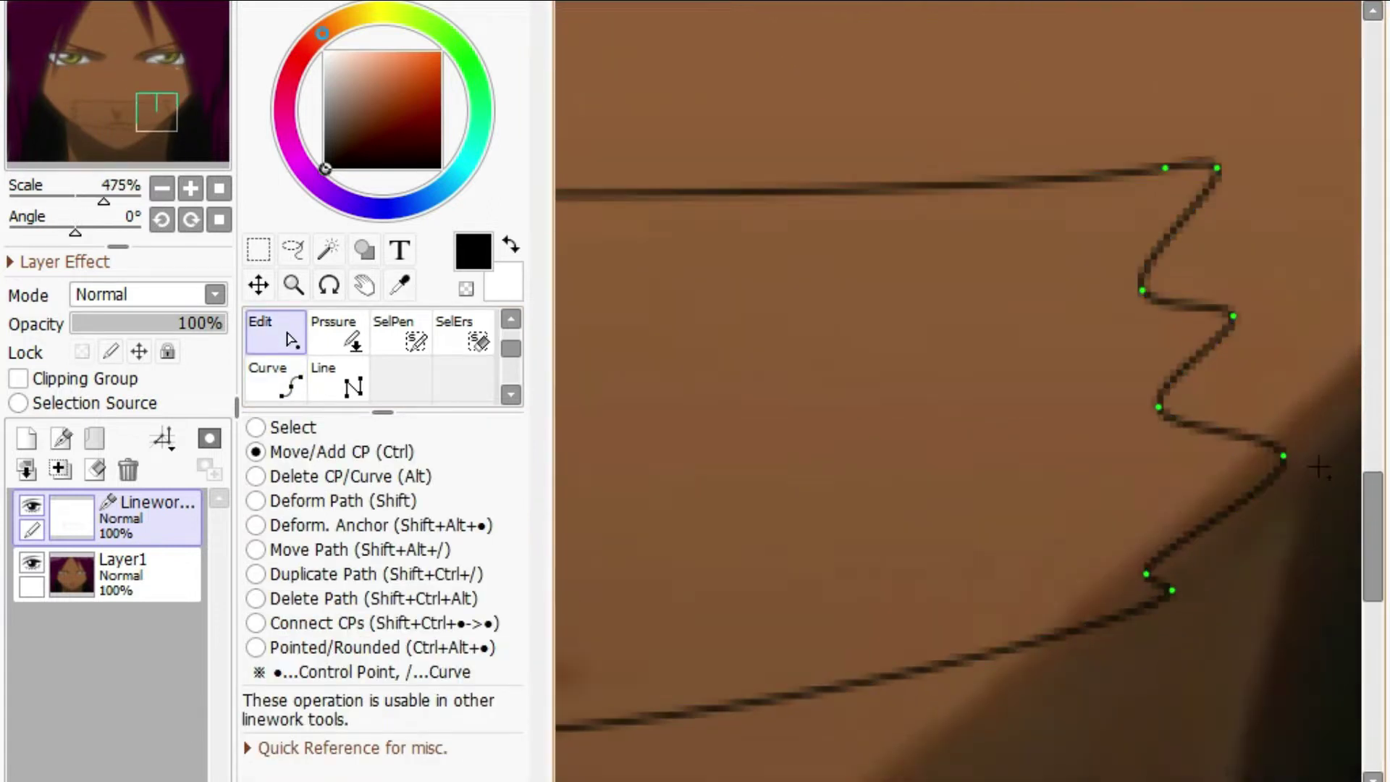
drag(1171, 592, 1172, 554)
scroll(1045, 579, down, 3)
drag(1024, 714, 1353, 714)
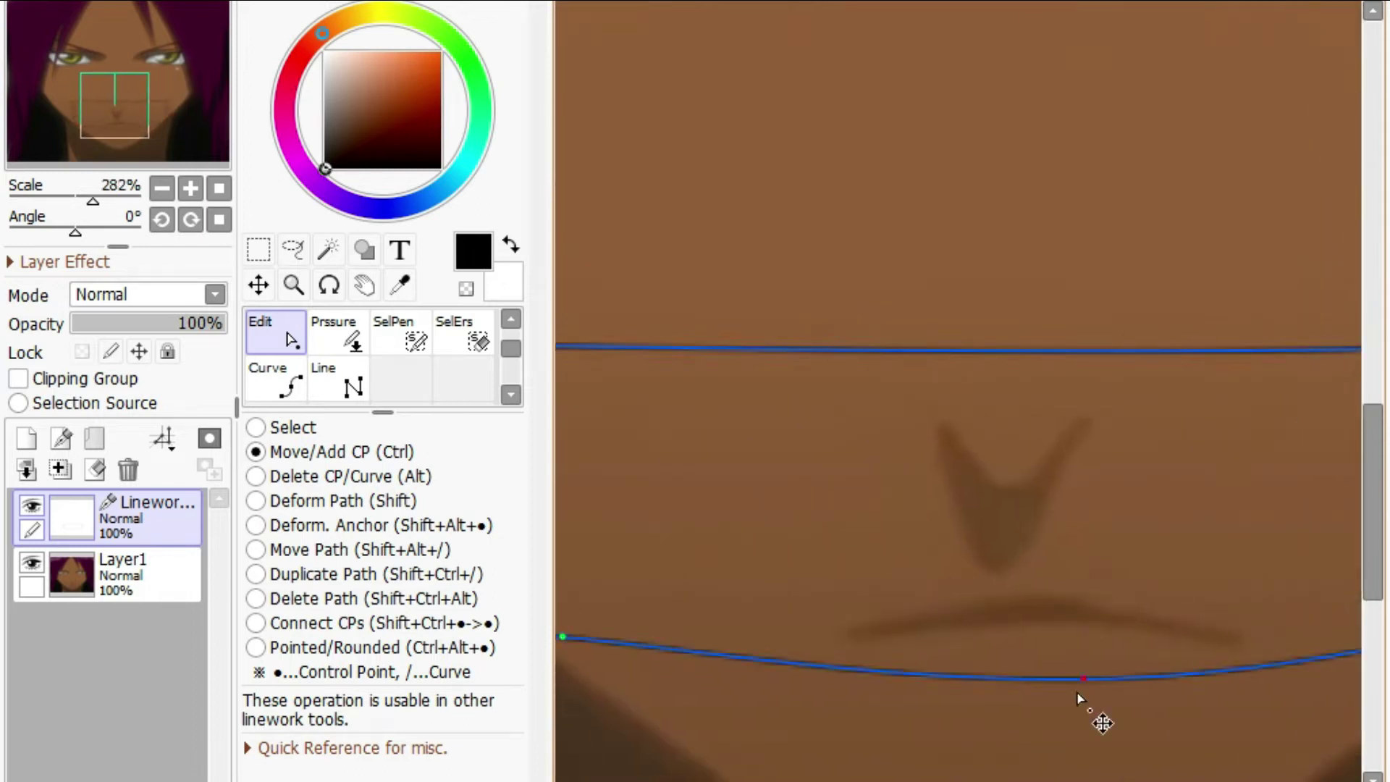
Adjust the control points along the wavy left end of the curved tape outline
scroll(1083, 713, left, 3)
scroll(661, 561, up, 4)
drag(683, 498, 694, 489)
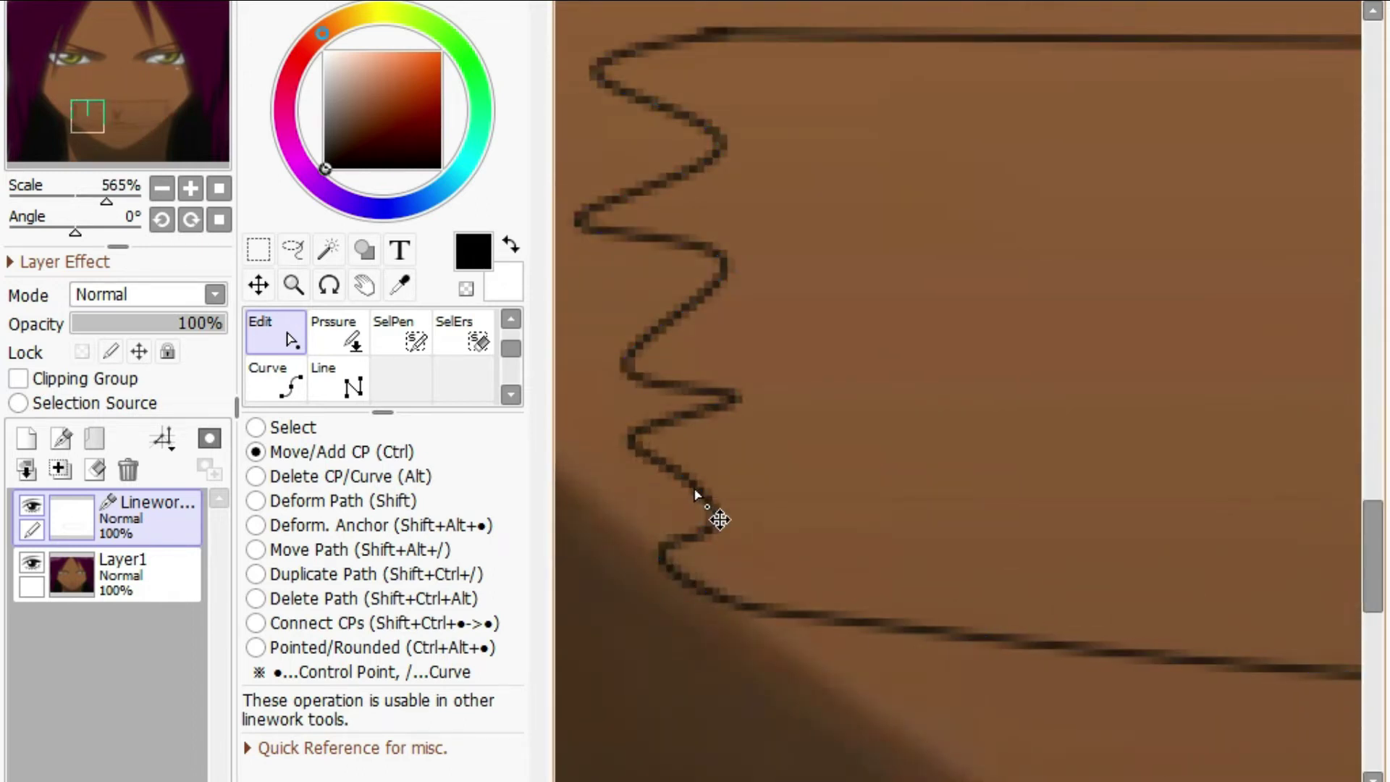
scroll(656, 261, down, 2)
scroll(658, 133, up, 5)
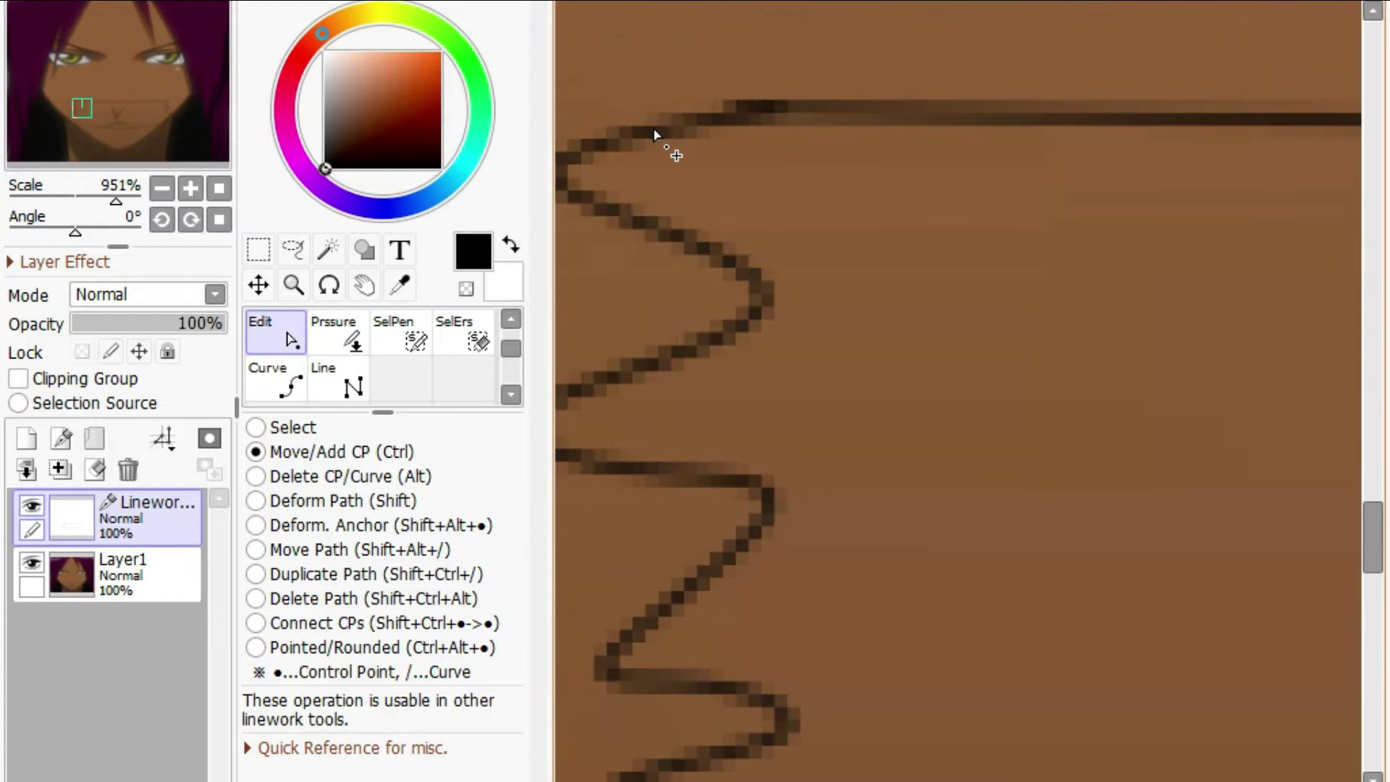
scroll(648, 215, down, 1)
scroll(847, 232, down, 1)
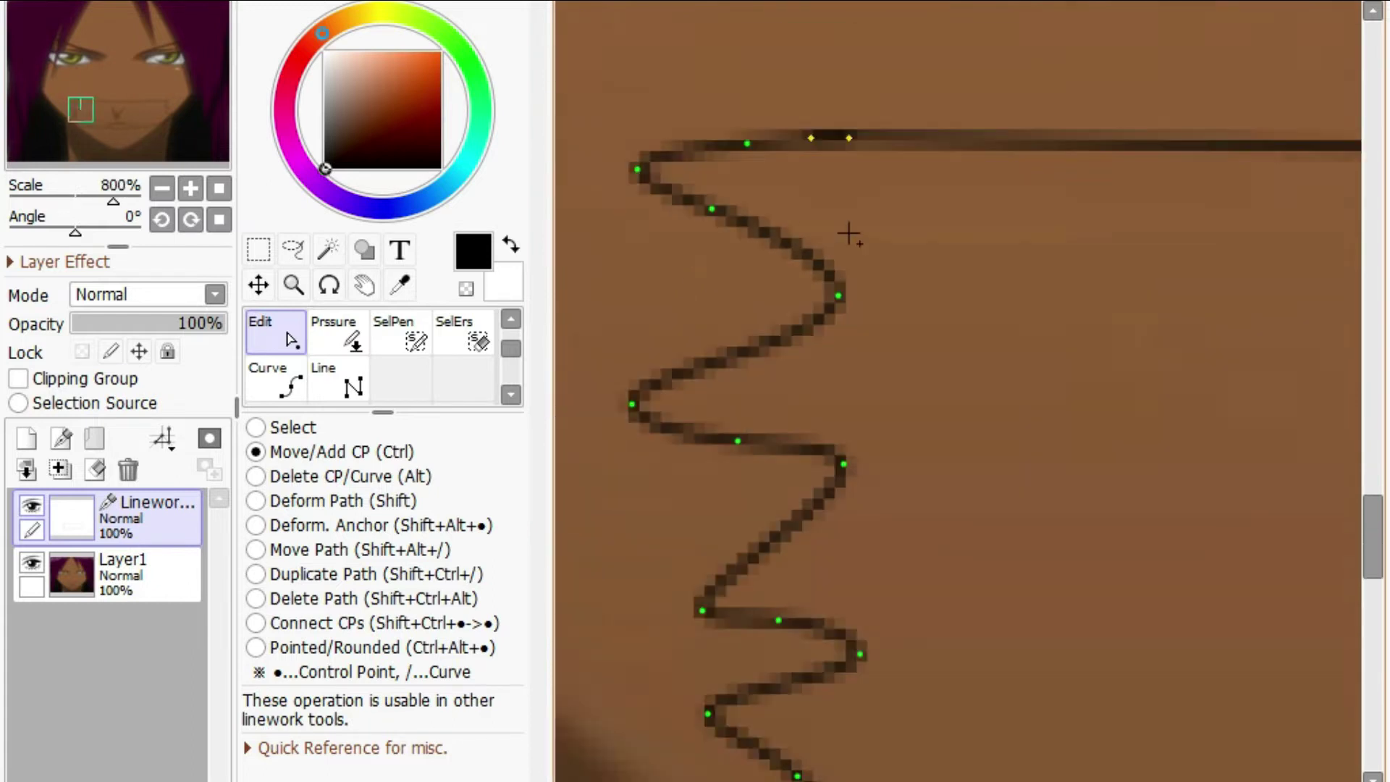
scroll(940, 326, down, 4)
scroll(1139, 424, down, 2)
Try to select the tape's interior on the linework layer with the Magic Wand set to All Similar Colored Pixels
mouse_move(386, 413)
mouse_down()
mouse_move(425, 322)
mouse_move(402, 414)
mouse_up()
click(271, 334)
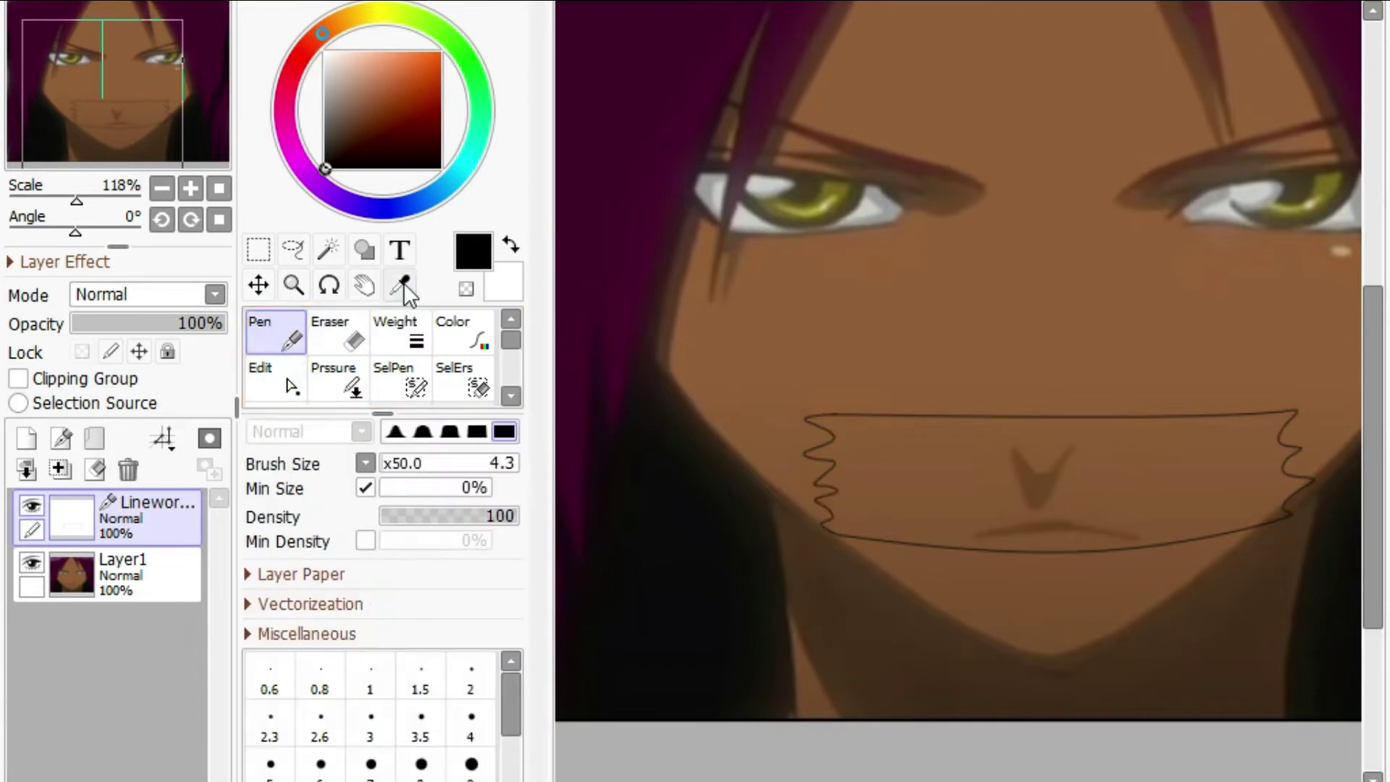
click(329, 249)
click(897, 474)
click(572, 3)
click(968, 534)
click(571, 2)
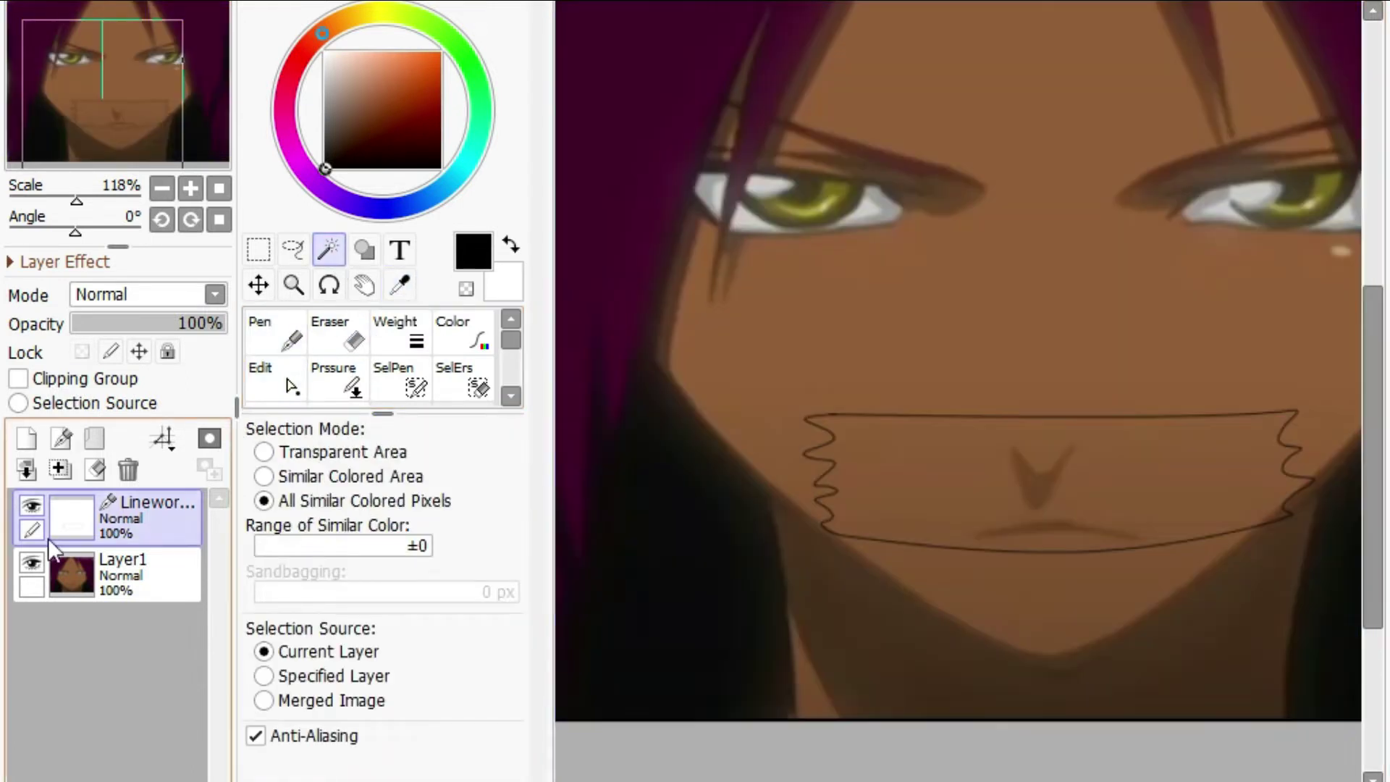
scroll(1174, 519, up, 3)
click(1042, 492)
scroll(856, 450, down, 3)
click(575, 3)
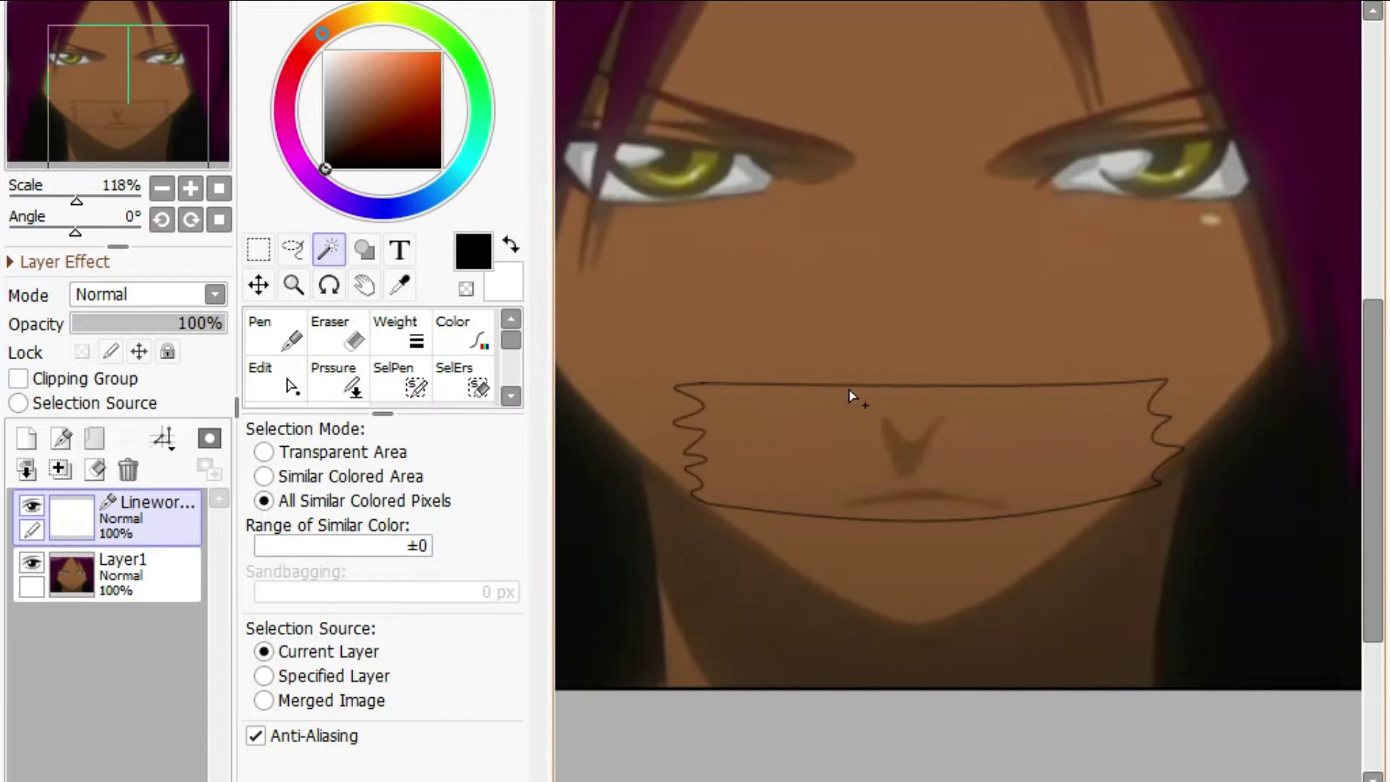
Close the gap at the outline's upper-left corner by moving the end control point onto the neighbouring line
drag(853, 397, 984, 397)
scroll(1075, 471, up, 1)
scroll(1074, 471, down, 3)
scroll(1116, 425, up, 3)
scroll(933, 510, up, 3)
scroll(651, 340, up, 5)
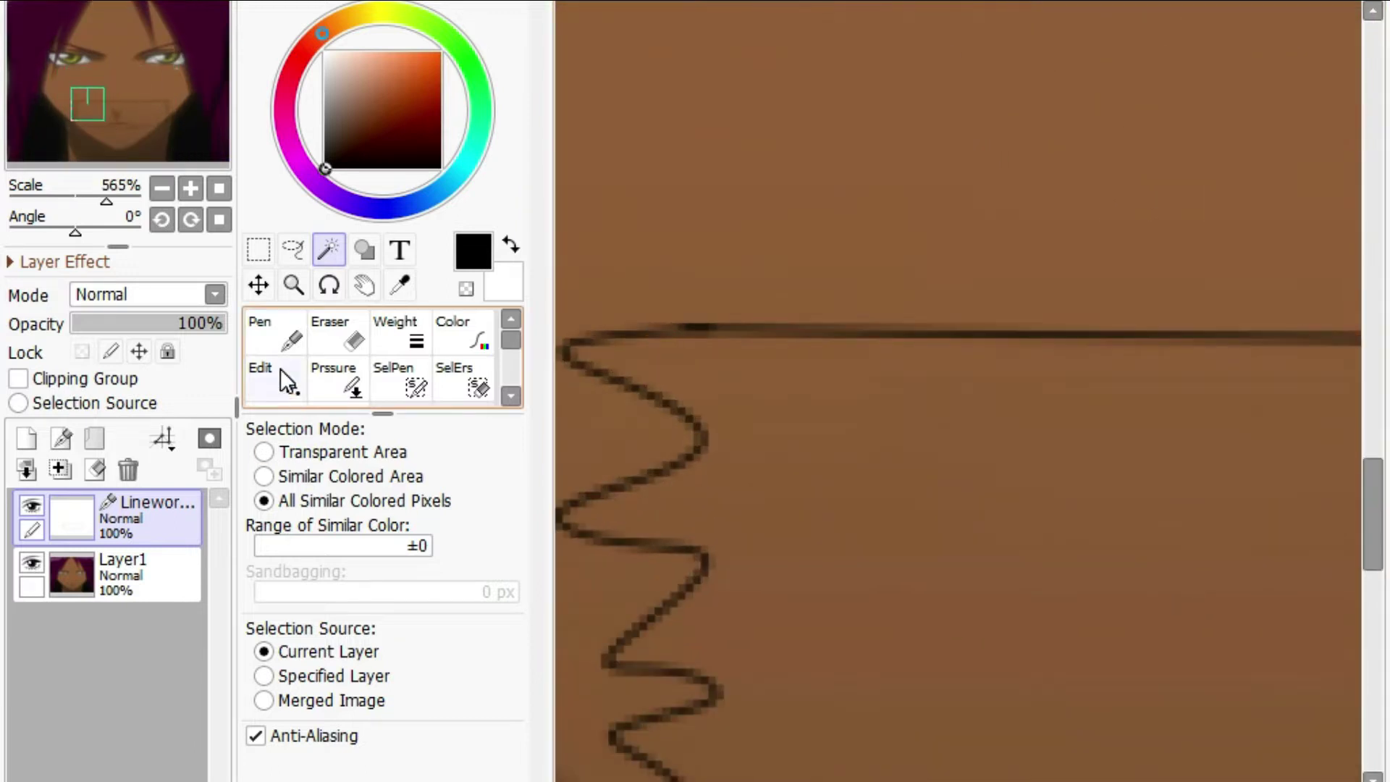
scroll(287, 362, down, 1)
click(286, 340)
scroll(765, 350, up, 2)
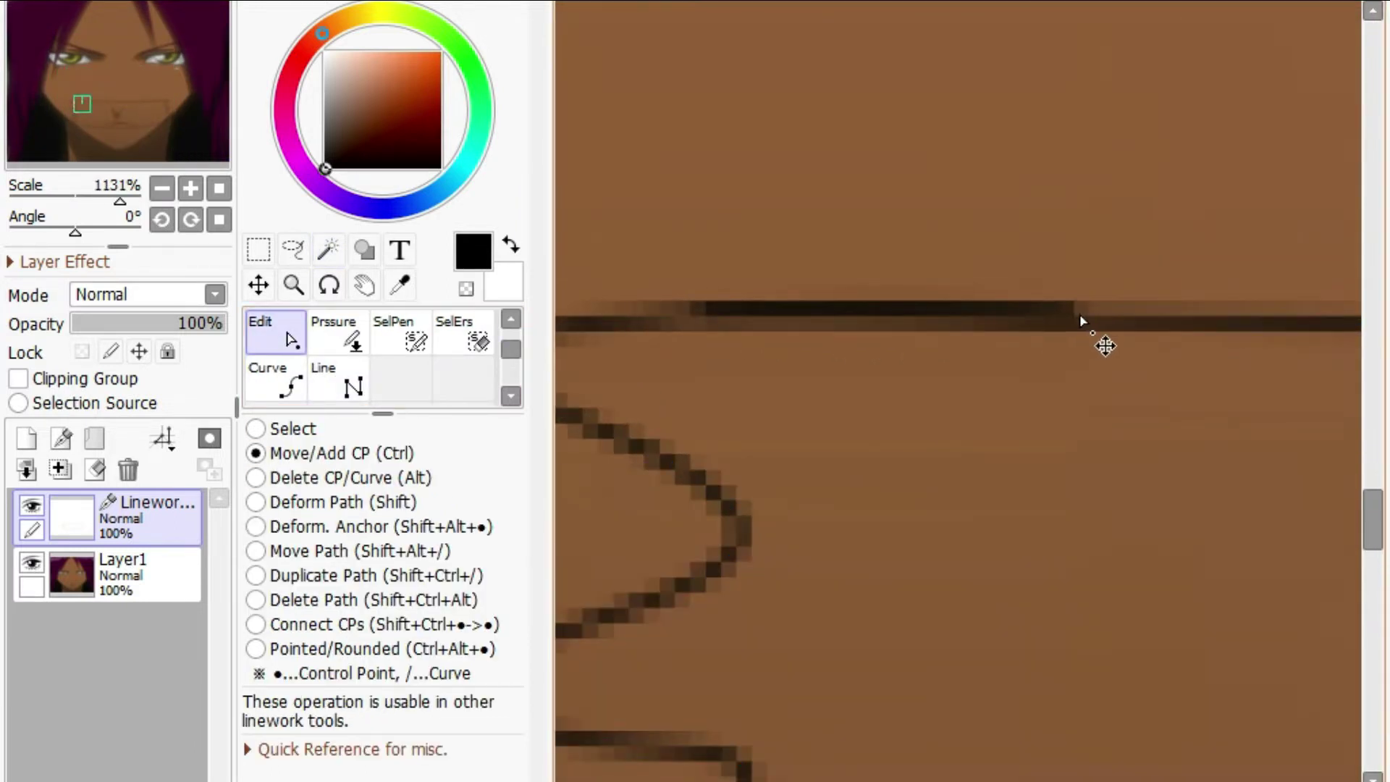
drag(705, 315, 579, 326)
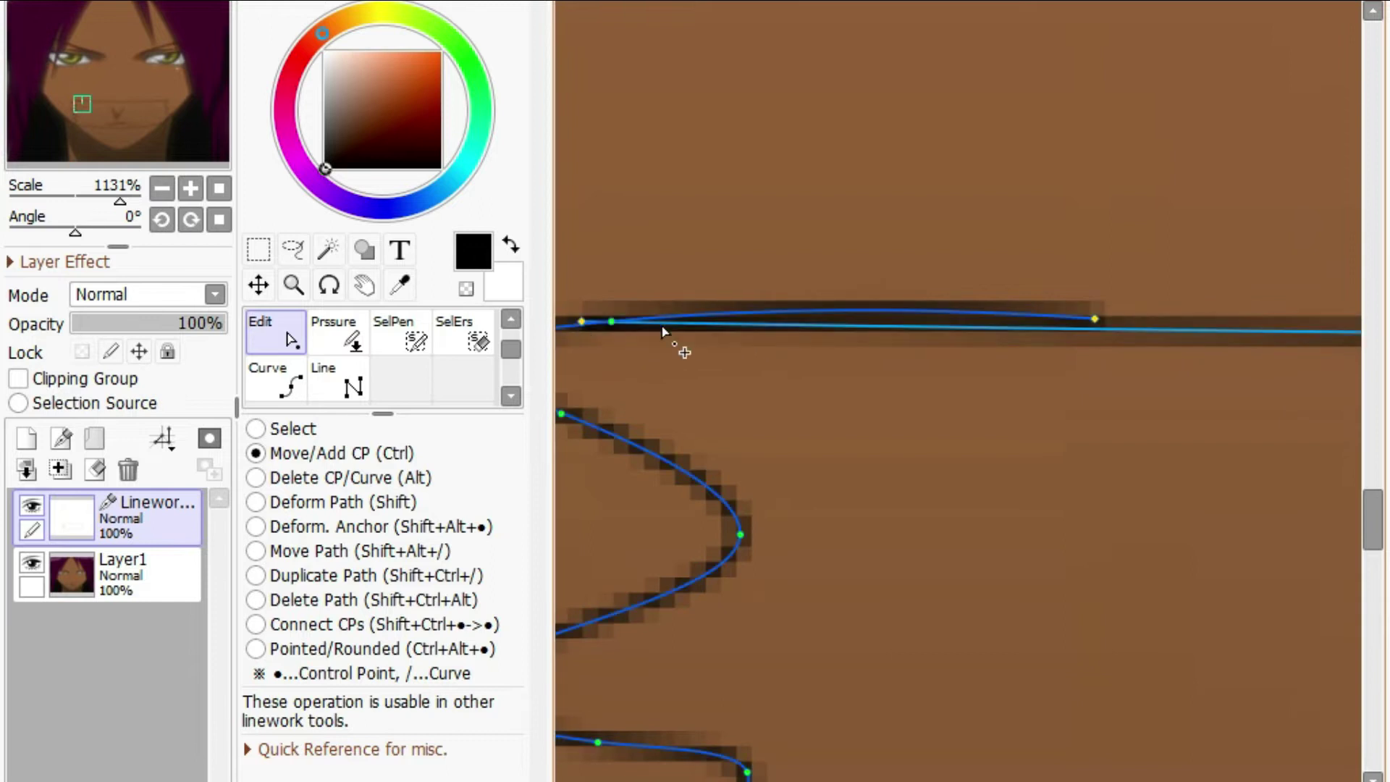
scroll(890, 354, down, 7)
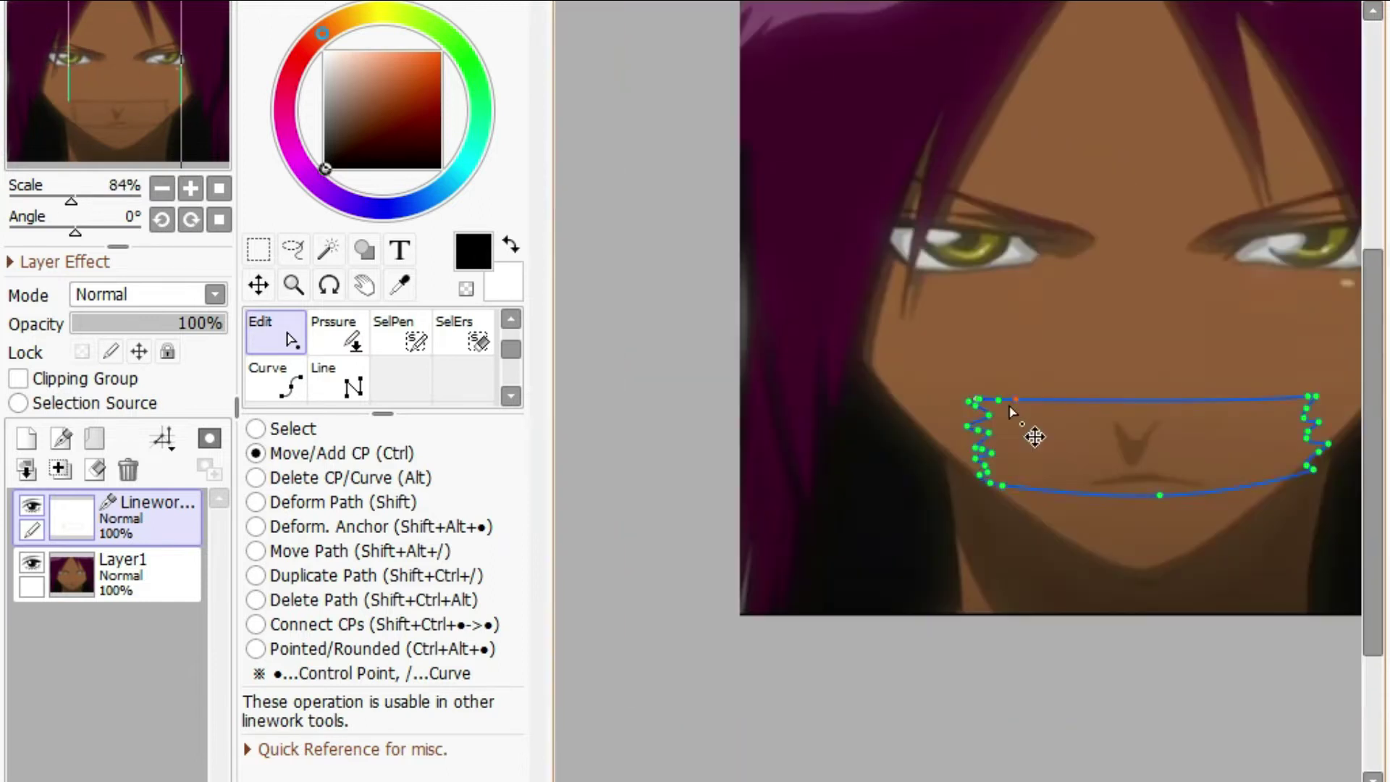
Try to select the inside of the adjusted curved outline with the Magic Wand, and clear the selection
click(137, 568)
click(138, 518)
scroll(285, 336, up, 1)
click(285, 336)
click(330, 253)
click(1071, 441)
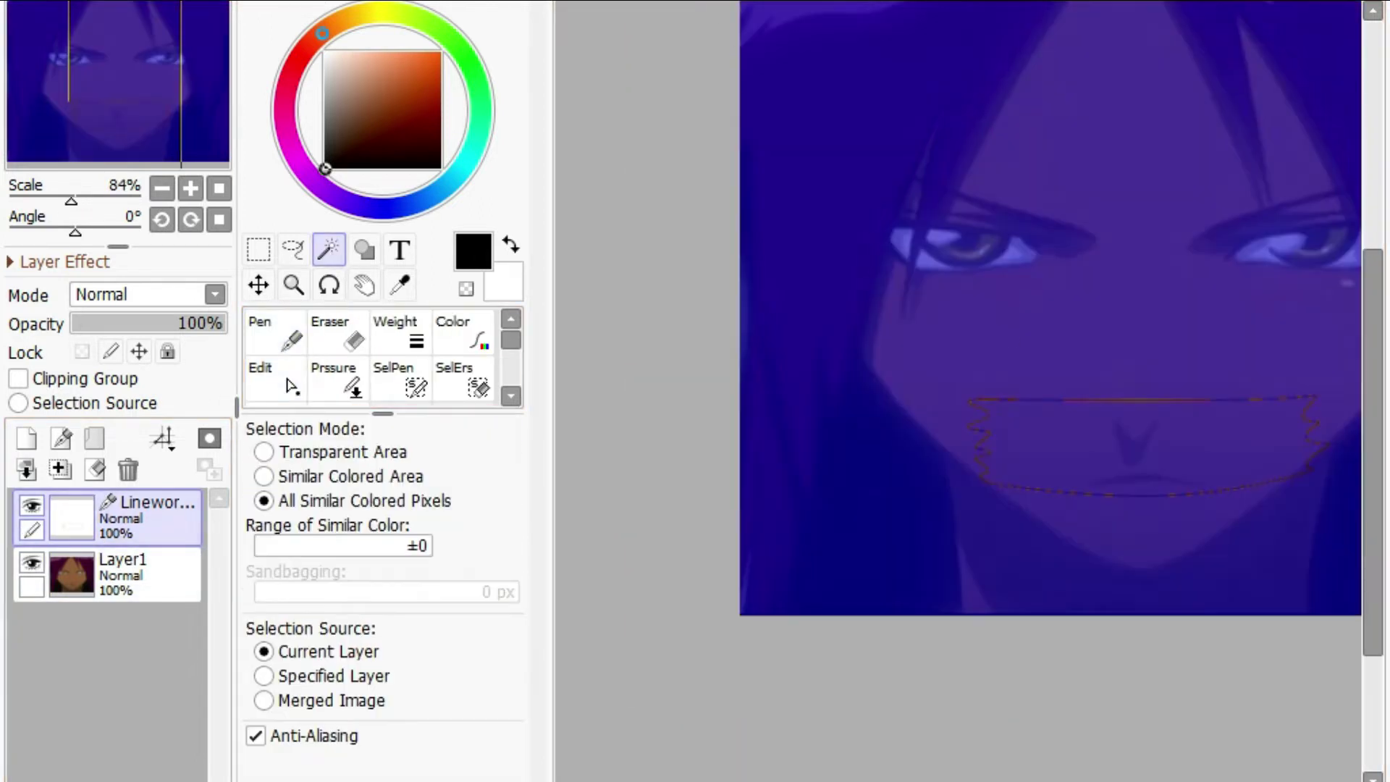
key(ctrl+d)
Toggle the visibility of the linework and Layer1 while retrying the interior selection, and show Layer1 again
click(181, 556)
click(26, 510)
drag(144, 517, 133, 558)
click(31, 518)
click(1154, 465)
click(558, 4)
click(124, 525)
drag(175, 584, 175, 586)
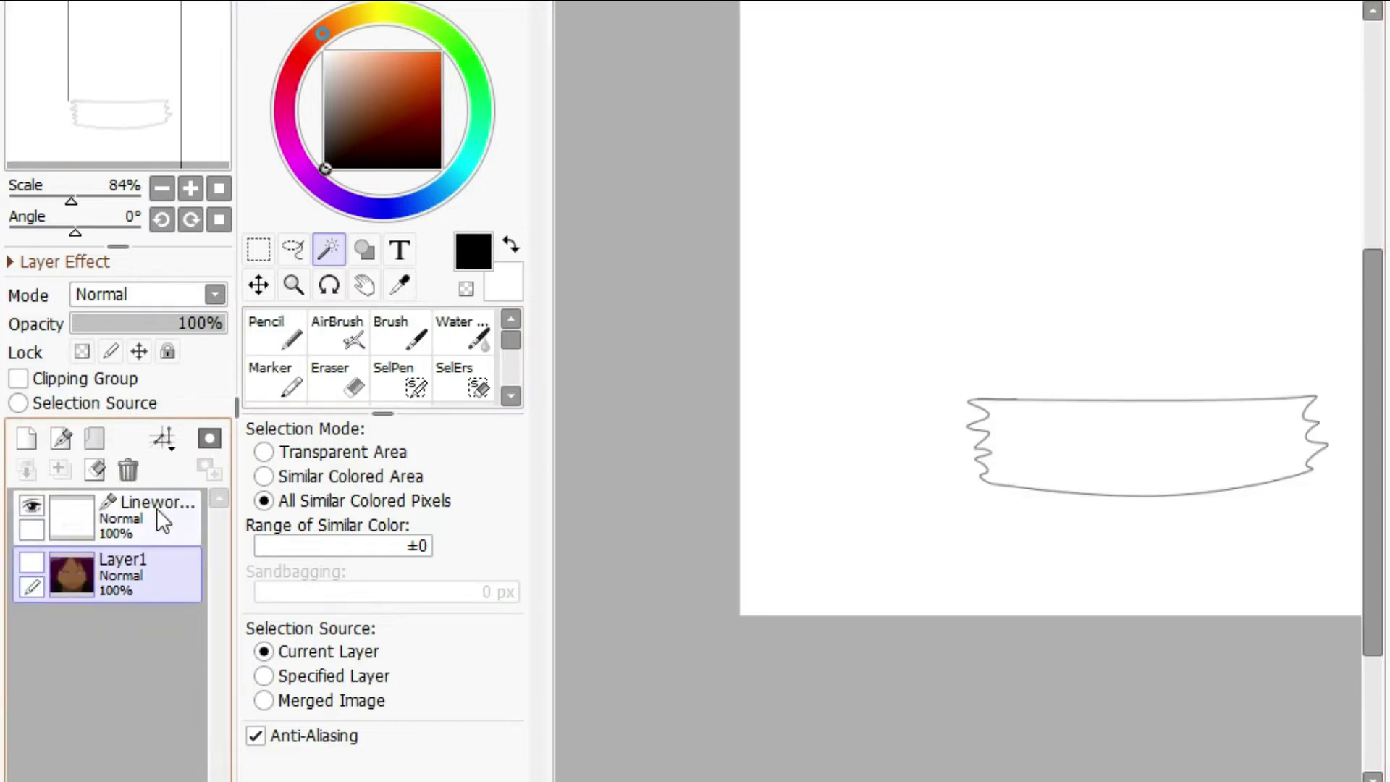
click(26, 568)
Erase the curved tape outline from the linework layer with the Eraser at size 62
click(178, 507)
click(466, 463)
drag(977, 411, 1088, 413)
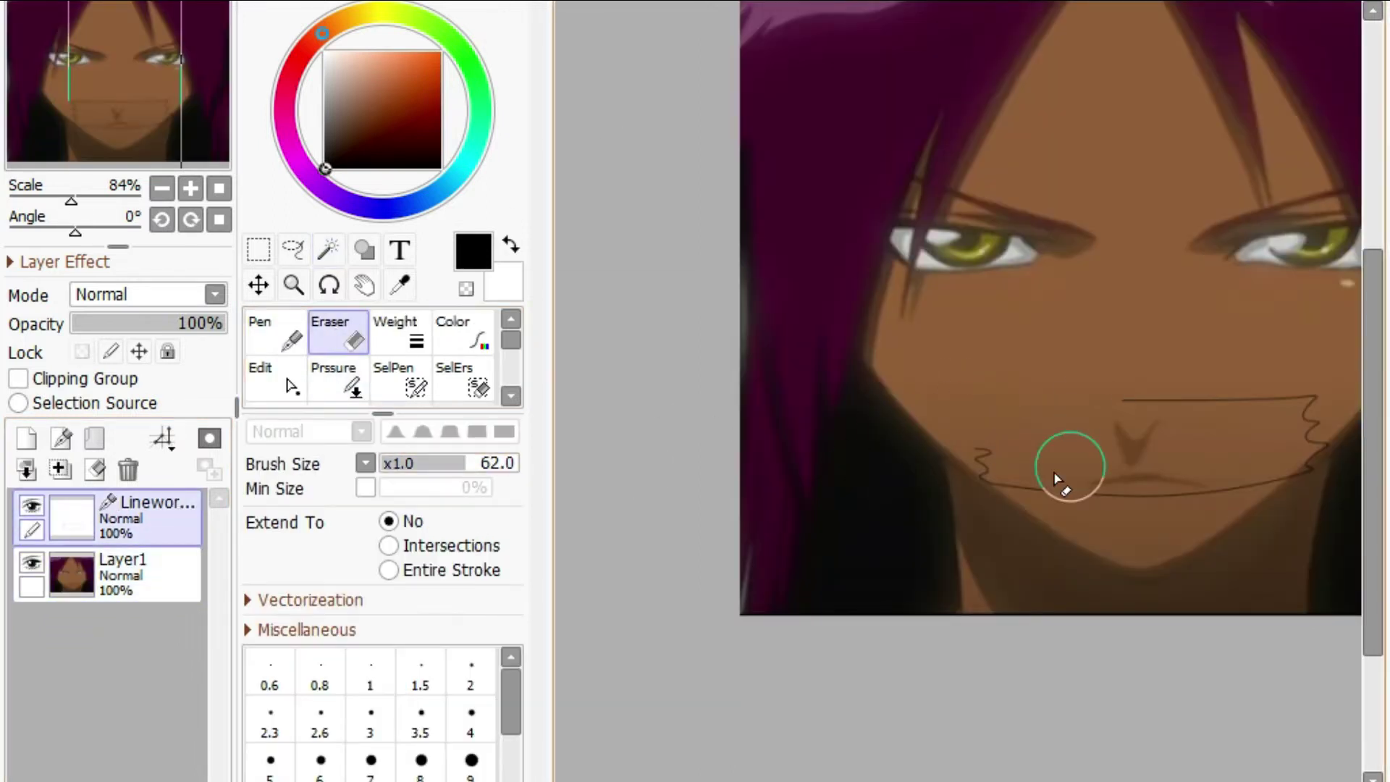
scroll(403, 382, down, 1)
Draw a new straight-edged tape outline with jagged ends across the nose and mouth using the Line tool at size 2.2
click(338, 378)
scroll(1151, 377, up, 2)
drag(888, 406, 1137, 421)
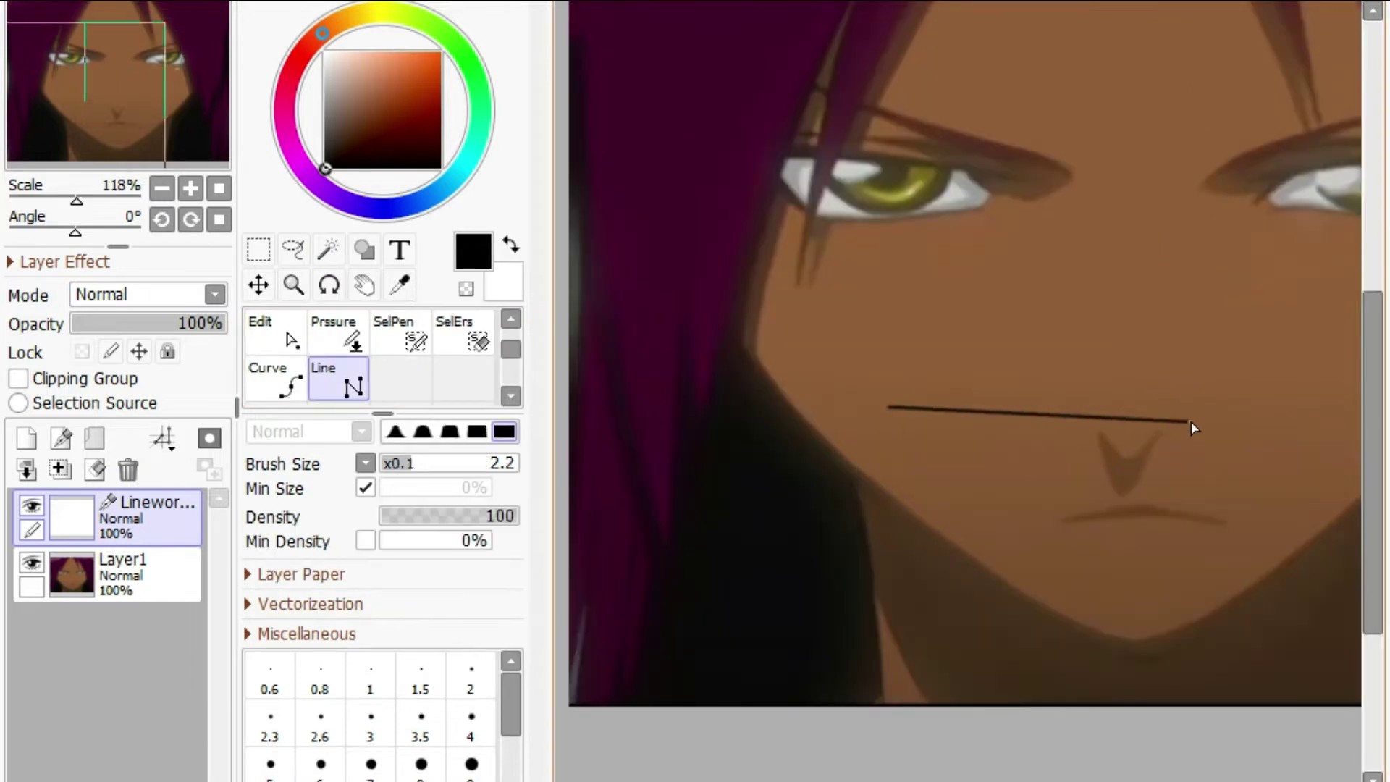
drag(1054, 767, 1137, 414)
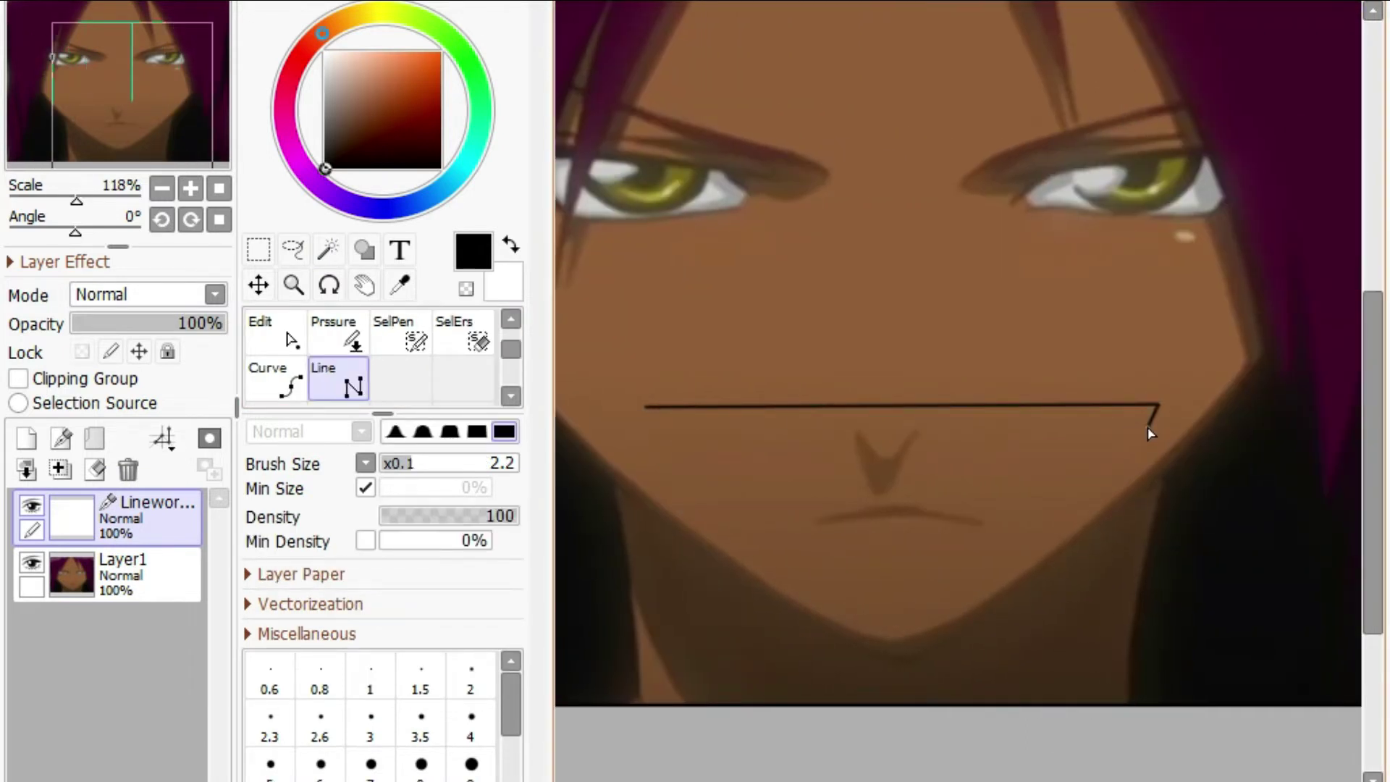
scroll(1157, 441, up, 2)
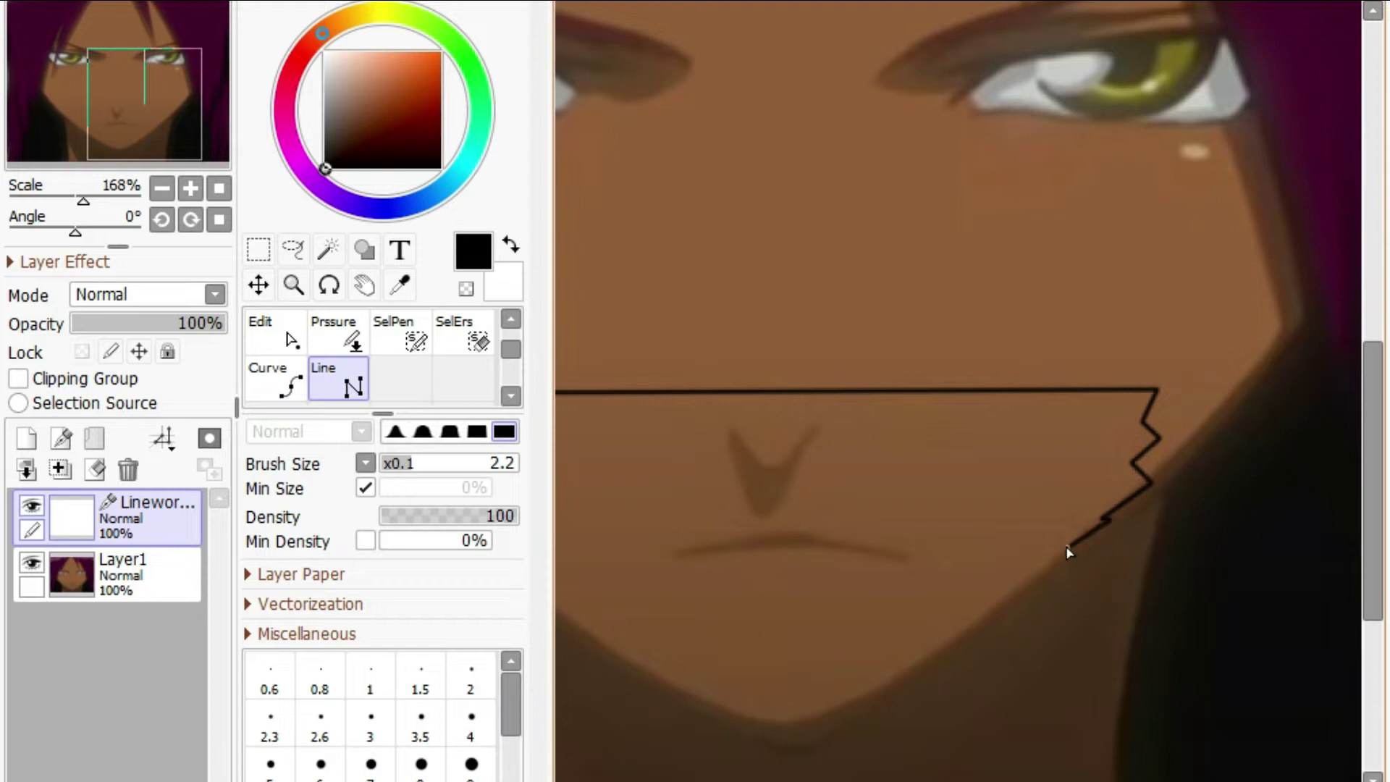
drag(956, 780, 863, 780)
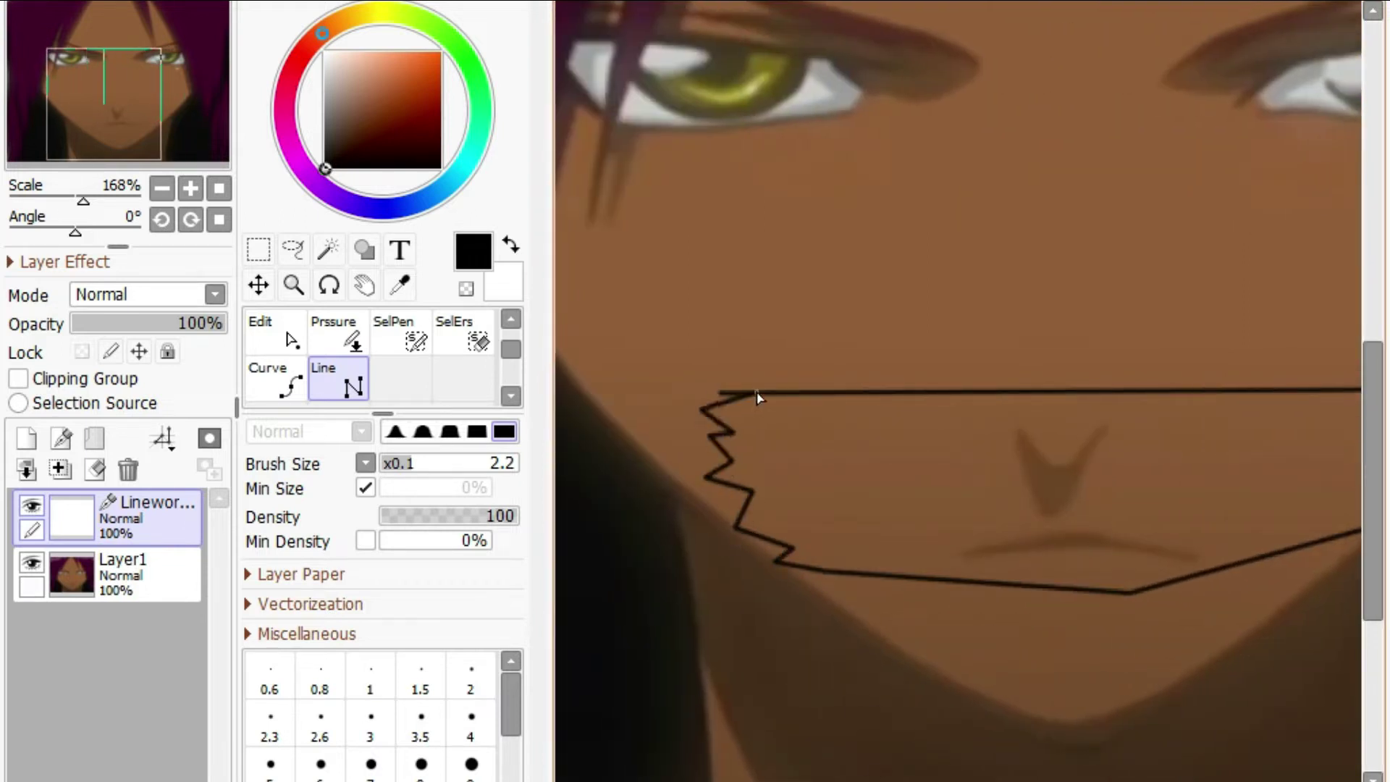
Erase the overlapping line end at the outline's upper-left corner with the size 10 Eraser and bridge the gap with a short line
scroll(756, 397, up, 4)
key(e)
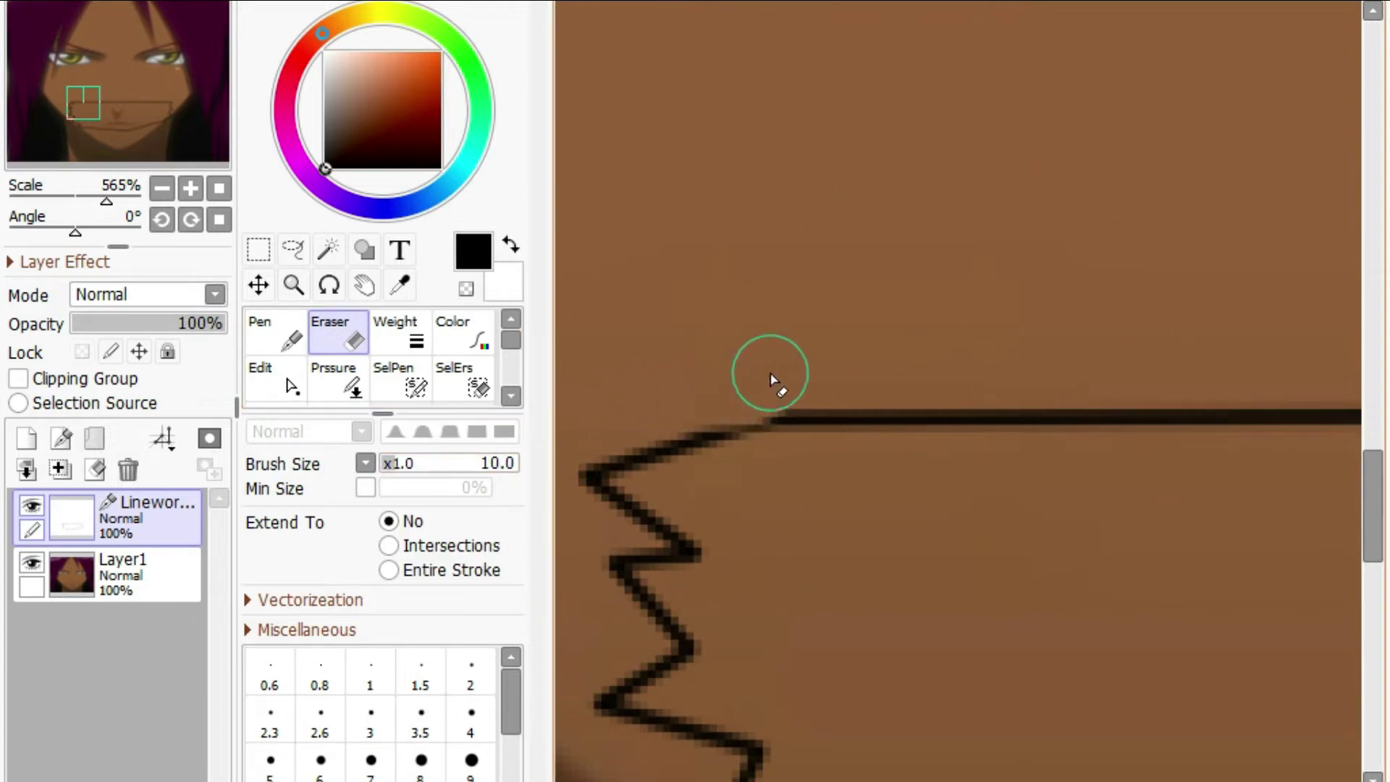
click(759, 388)
key(p)
key(ctrl+z)
scroll(320, 380, down, 1)
click(338, 379)
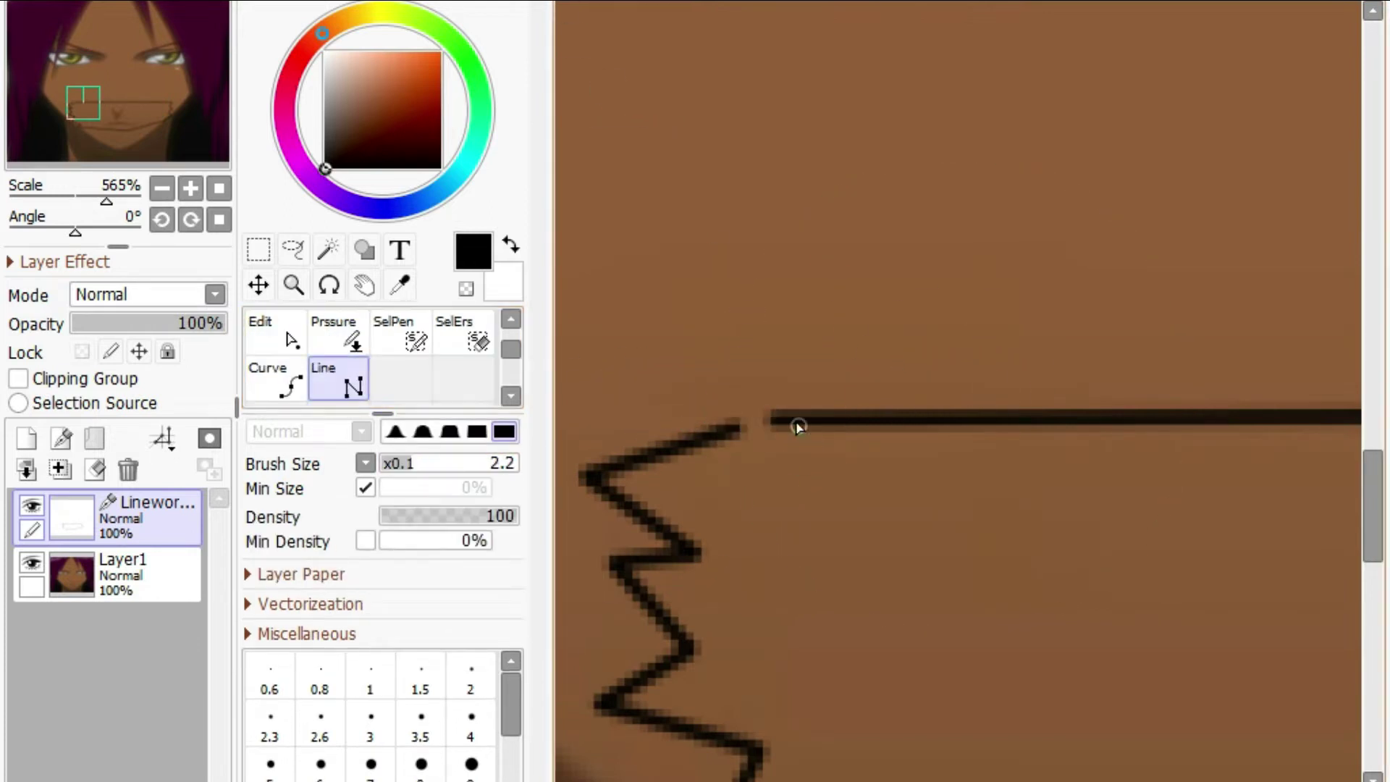
click(794, 419)
double_click(736, 427)
Reshape the tape outline's lower edge into a smooth curve towards its right end by moving control points
scroll(948, 470, up, 2)
scroll(941, 460, down, 11)
scroll(1202, 582, up, 3)
scroll(311, 383, up, 1)
click(278, 379)
drag(1107, 571, 1035, 548)
drag(1198, 523, 1201, 536)
drag(941, 781, 995, 781)
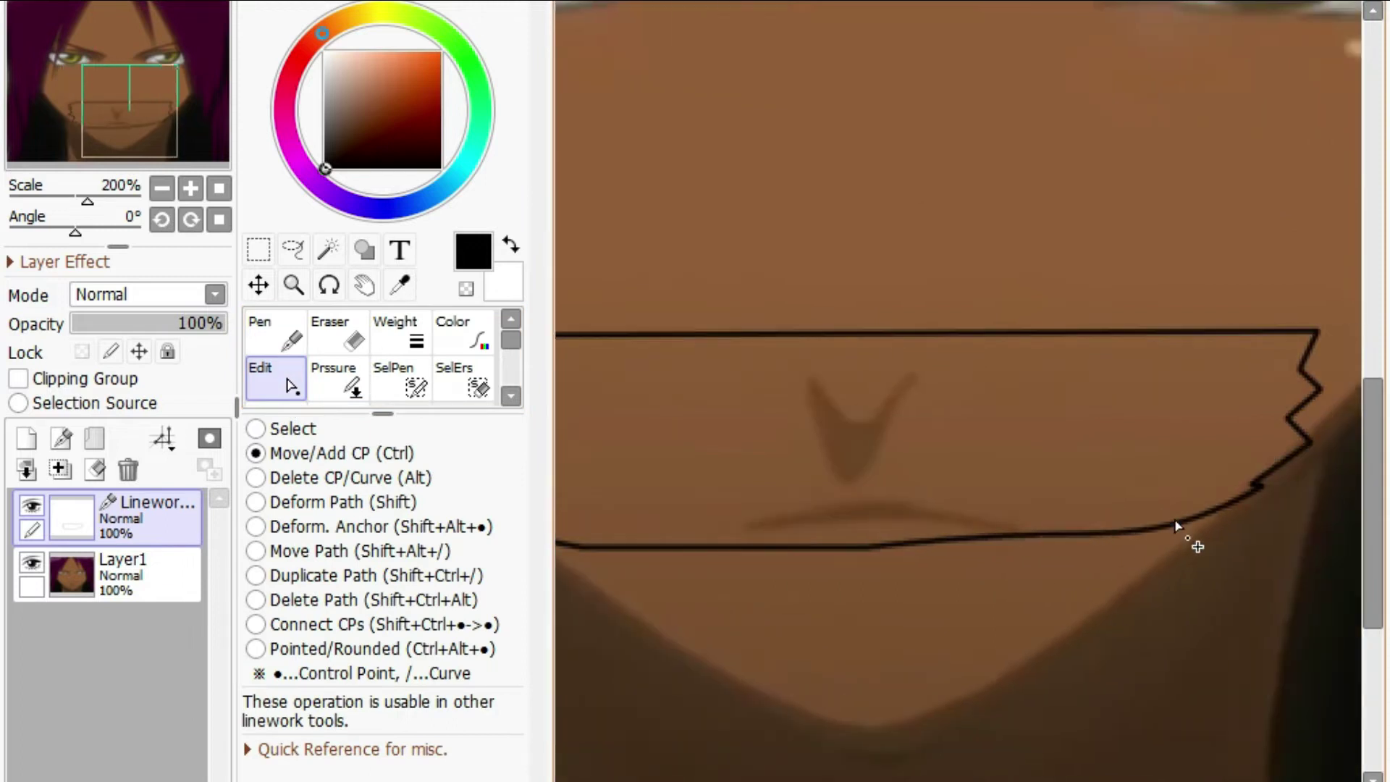
Move the control points of the outline's right end to form more pronounced jagged teeth
scroll(1272, 521, up, 2)
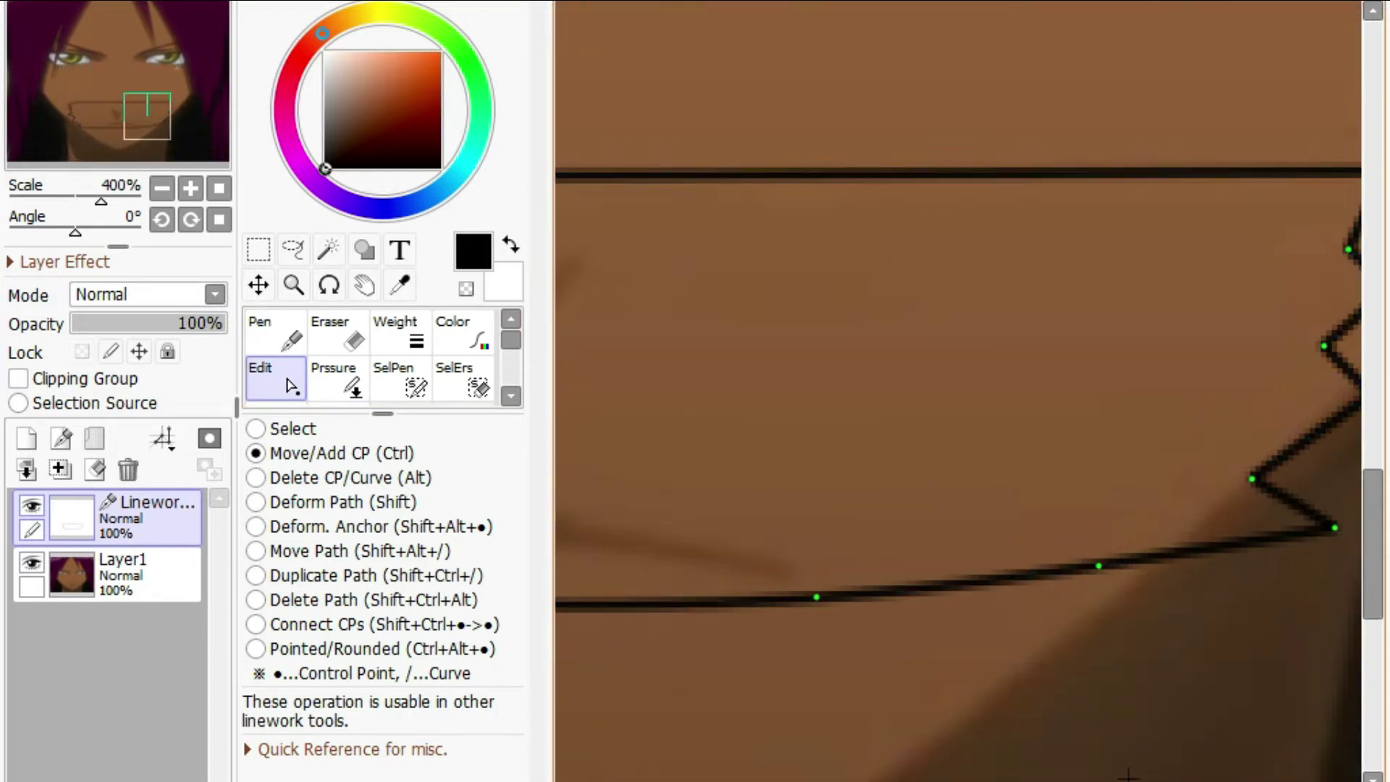
scroll(1127, 774, right, 3)
drag(1145, 245, 1096, 233)
drag(1178, 173, 1207, 177)
scroll(1050, 587, down, 7)
Reshape the jagged left end of the tape outline, pulling its upper corner outward level with the top edge
drag(1023, 781, 937, 781)
scroll(776, 548, up, 6)
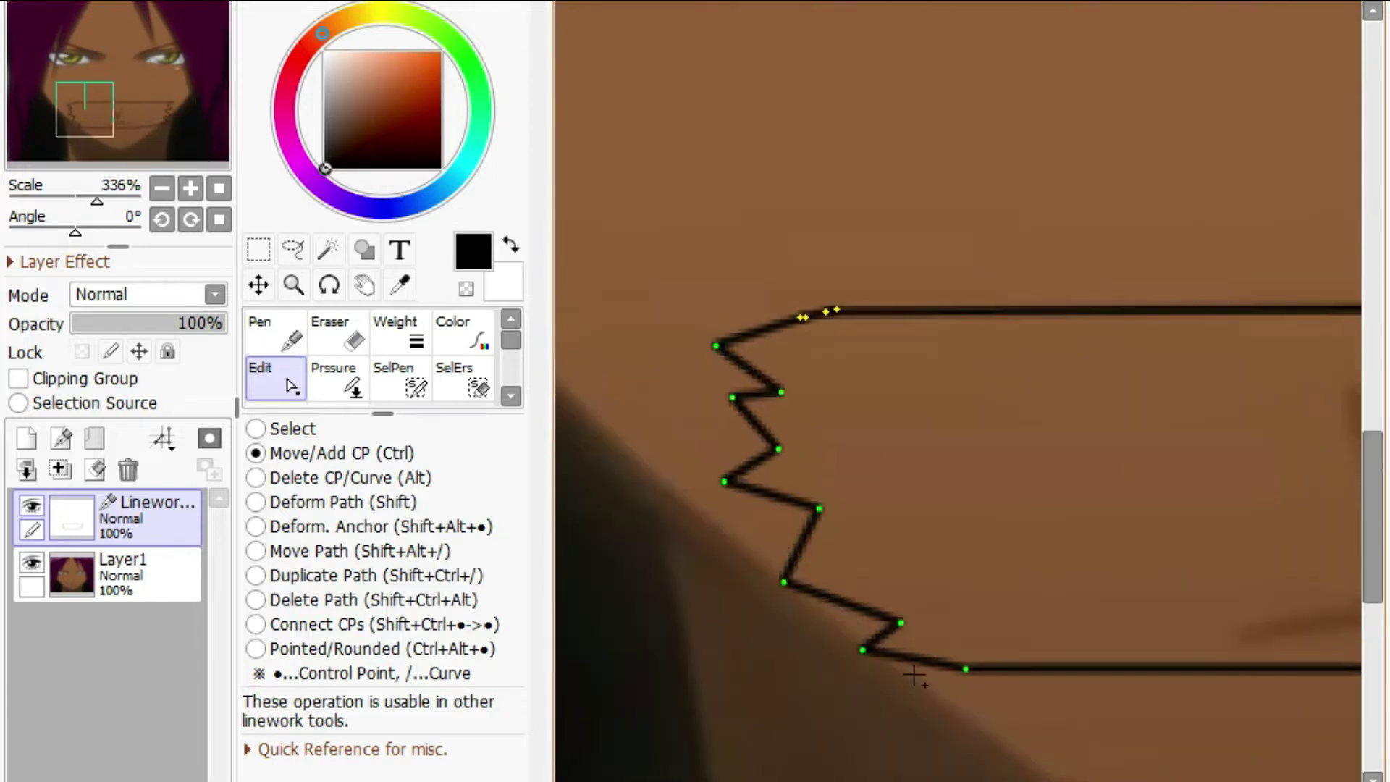
scroll(868, 673, up, 4)
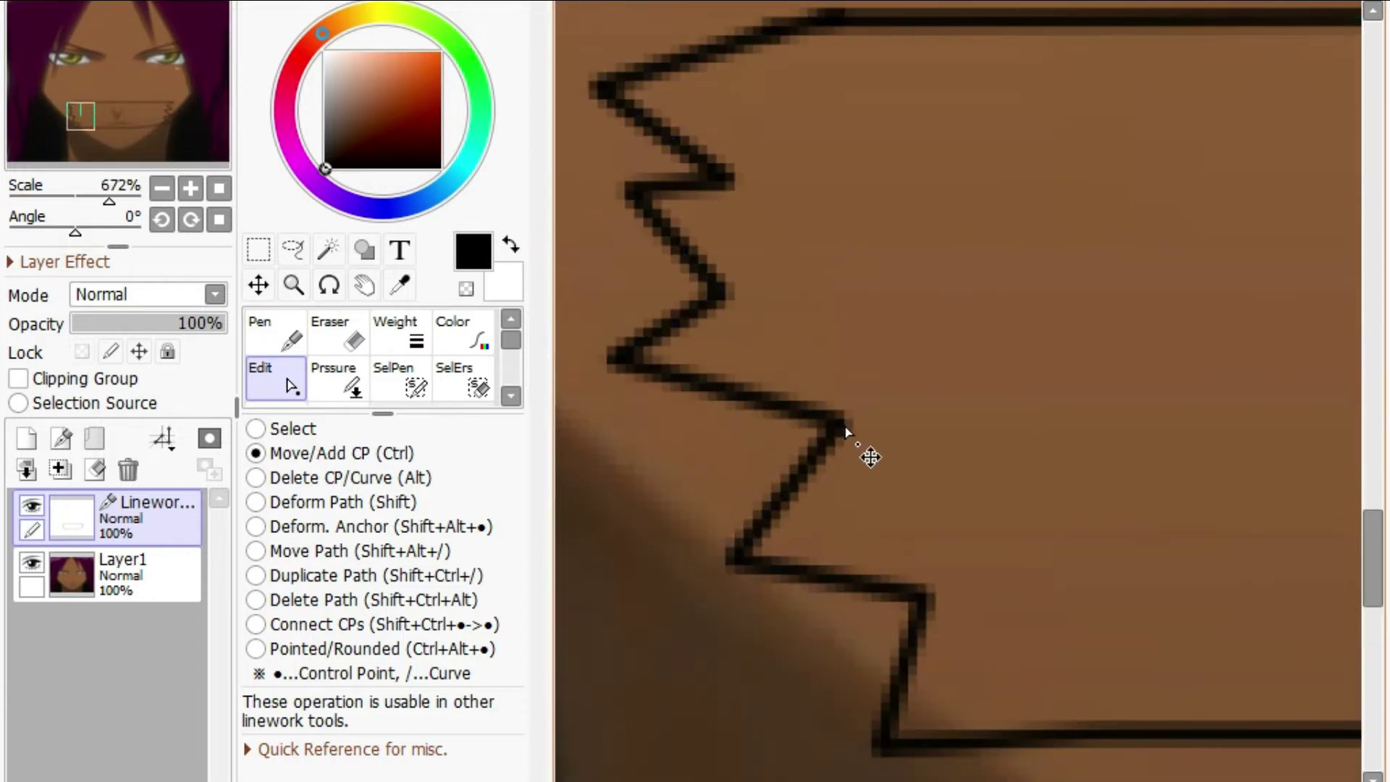
scroll(1000, 592, down, 2)
scroll(1000, 592, up, 2)
drag(723, 279, 671, 206)
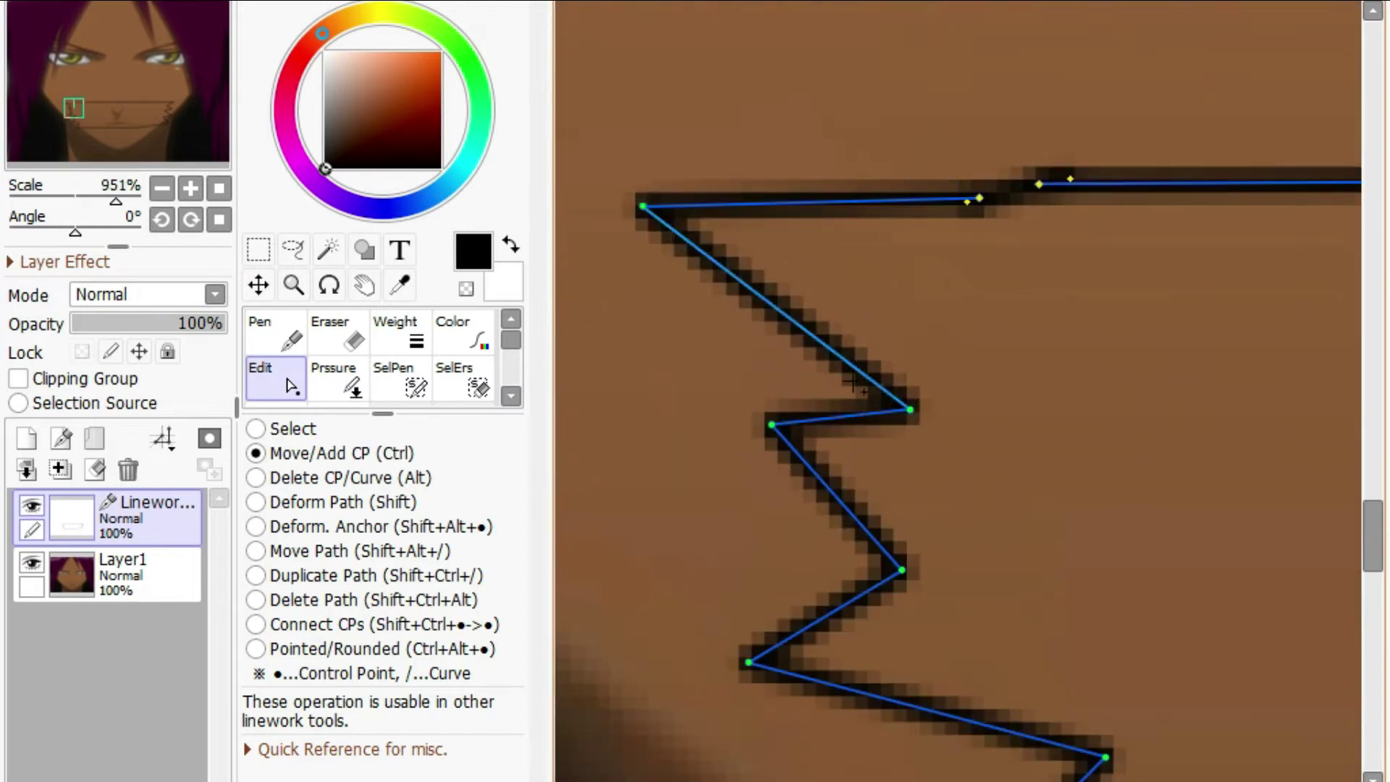
scroll(1001, 505, down, 4)
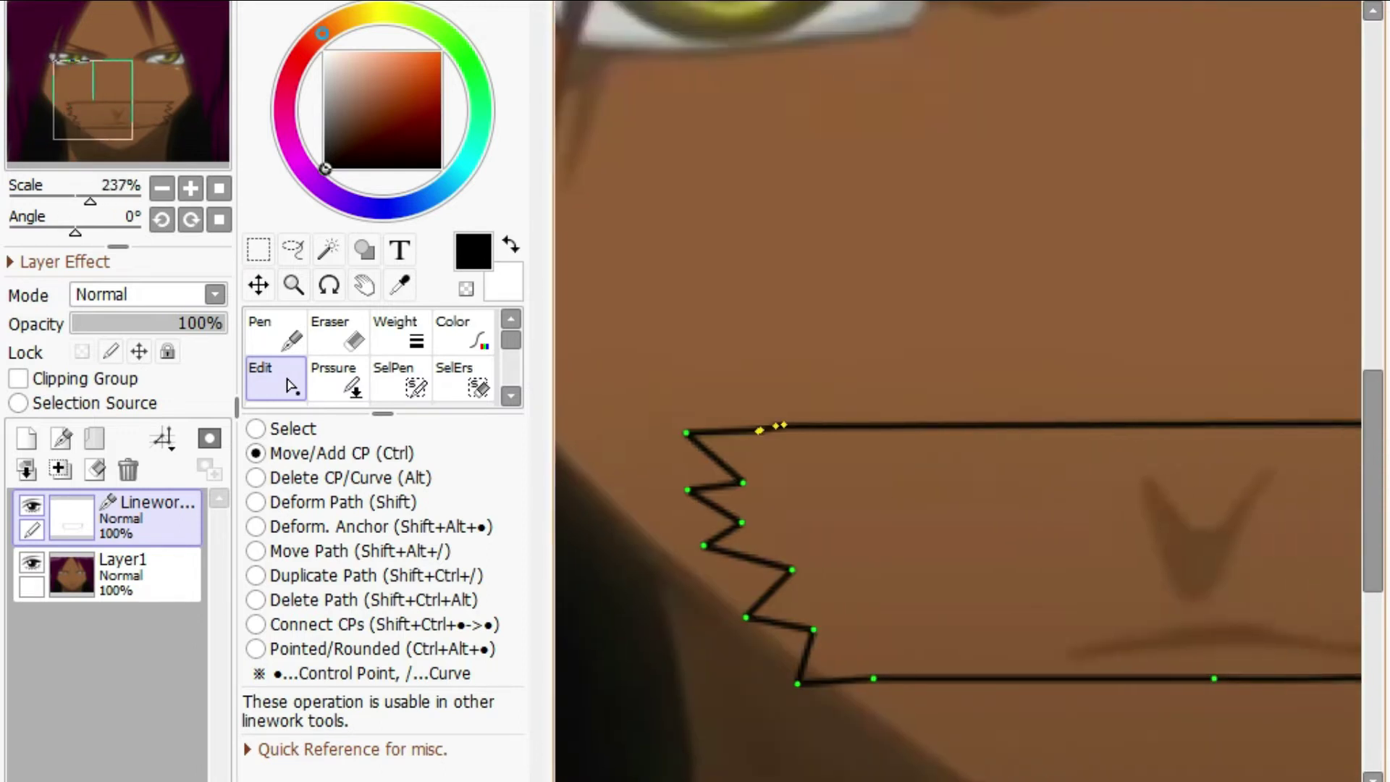
Move the control point at the tape outline's lower-right corner to reshape the last tooth
scroll(1048, 571, up, 3)
drag(1035, 566, 889, 576)
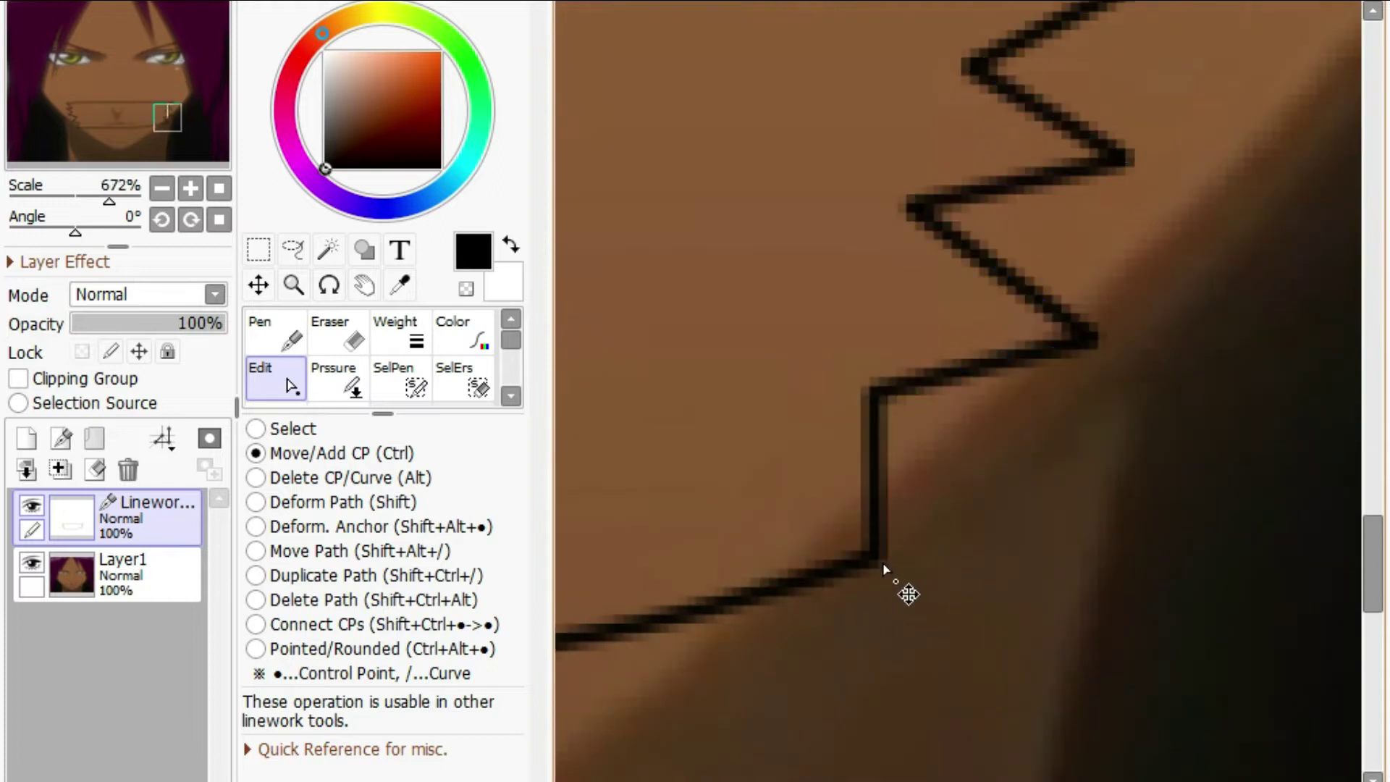
scroll(889, 577, down, 5)
Try to select the jagged tape's interior with the Magic Wand in All Similar Colored Pixels mode
click(275, 336)
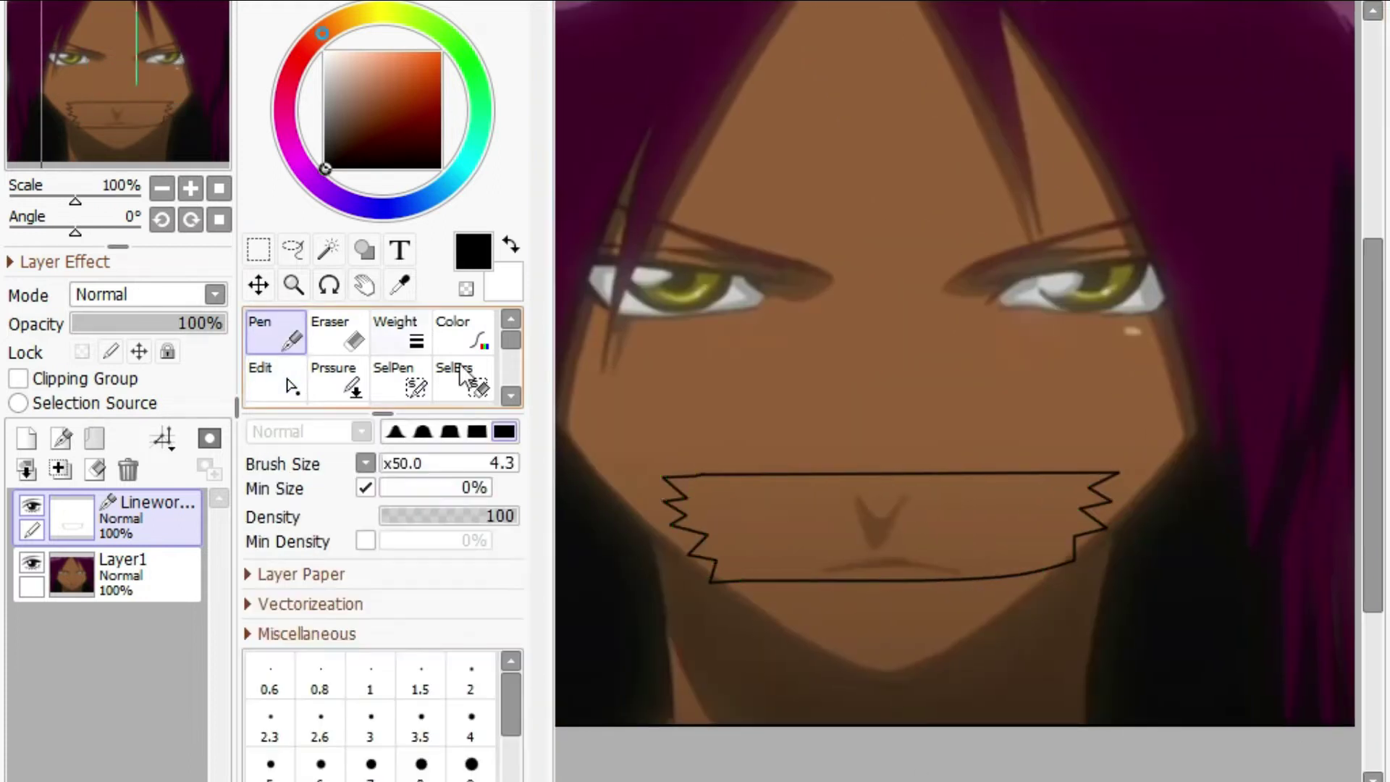
scroll(734, 449, up, 5)
click(329, 250)
click(835, 590)
scroll(833, 586, down, 4)
scroll(1205, 608, up, 6)
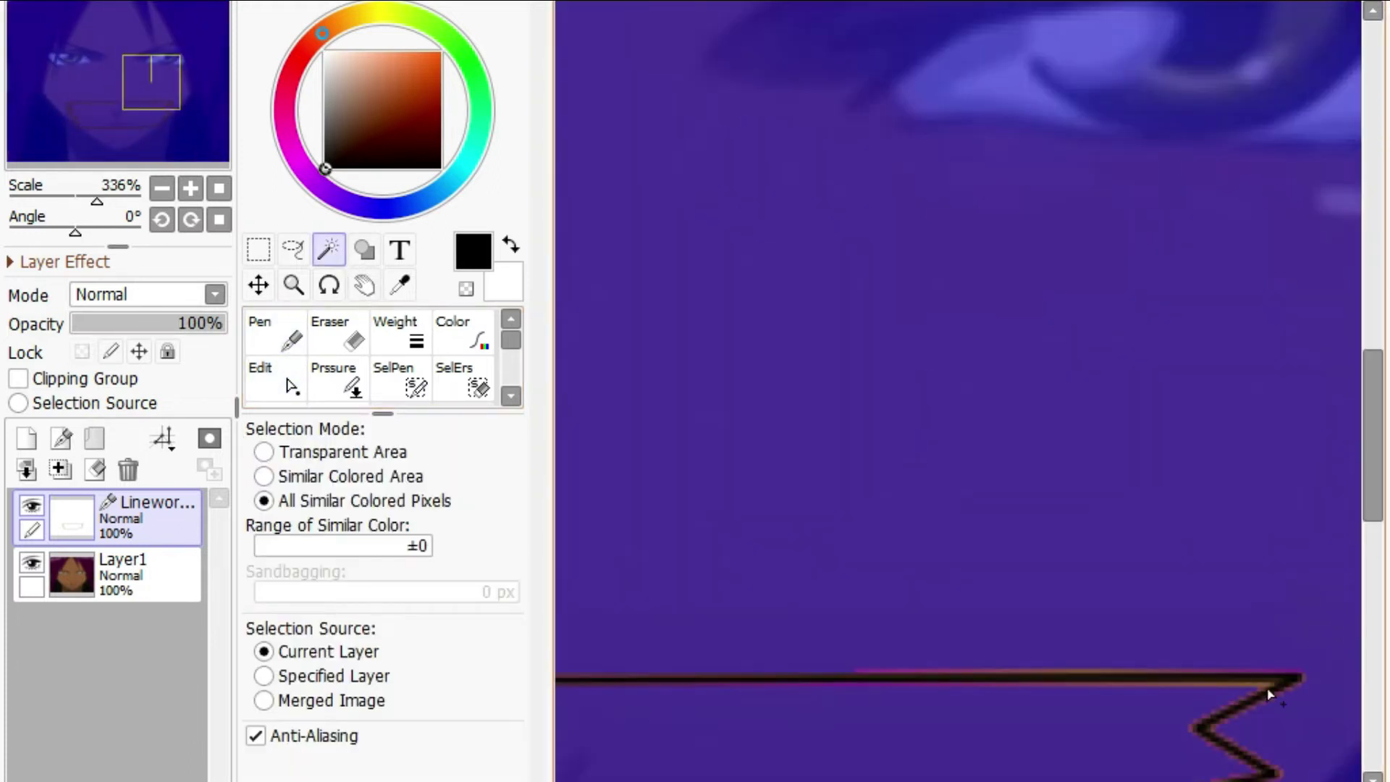
scroll(866, 550, down, 6)
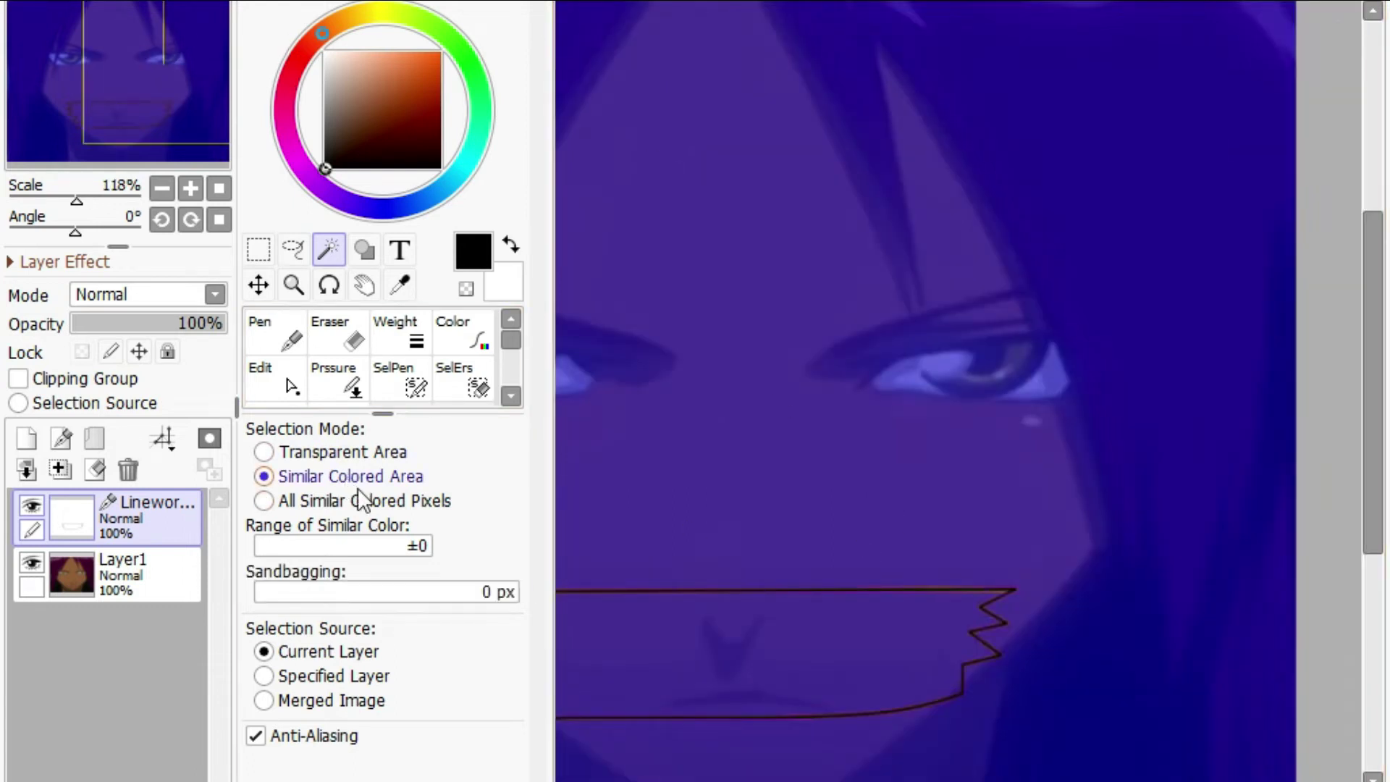
Select the inside of the tape outline with the Magic Wand in Transparent Area mode
click(381, 447)
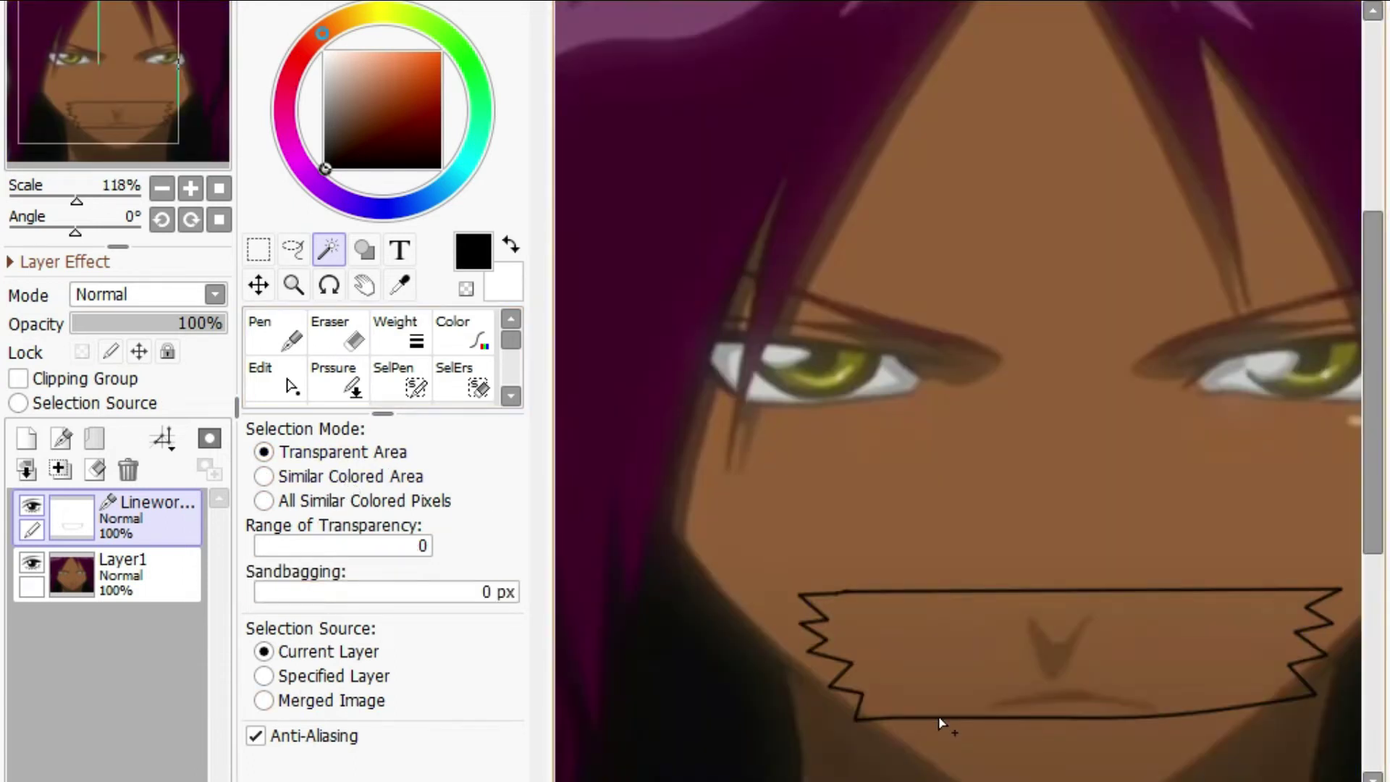
click(1141, 638)
scroll(1141, 639, up, 1)
drag(1141, 639, 1069, 635)
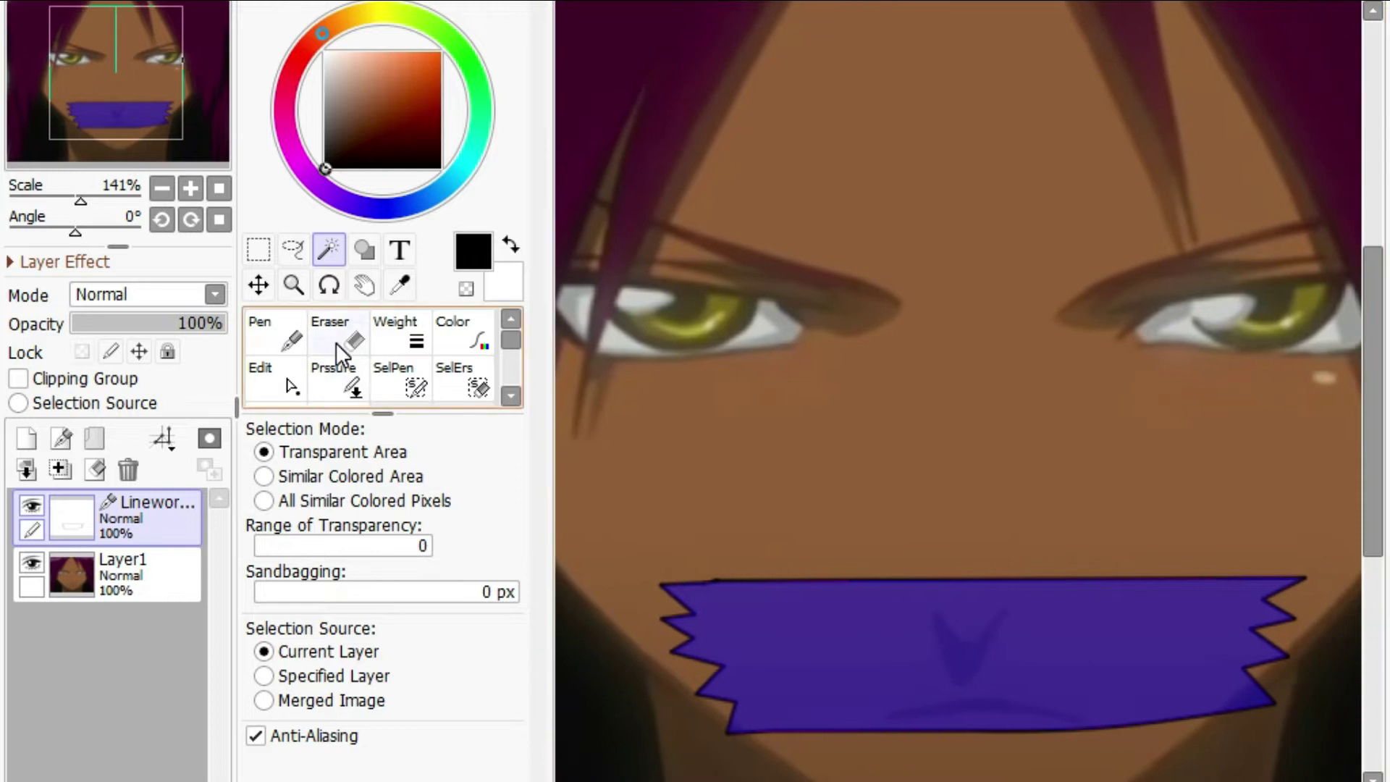
Activate Layer1 and pick a light grey from the white of the character's eye as the drawing color
click(123, 574)
click(400, 285)
scroll(601, 296, up, 2)
click(601, 296)
scroll(617, 297, up, 4)
click(617, 297)
click(634, 293)
click(648, 308)
scroll(687, 314, down, 3)
scroll(871, 325, up, 3)
click(872, 325)
scroll(872, 325, down, 9)
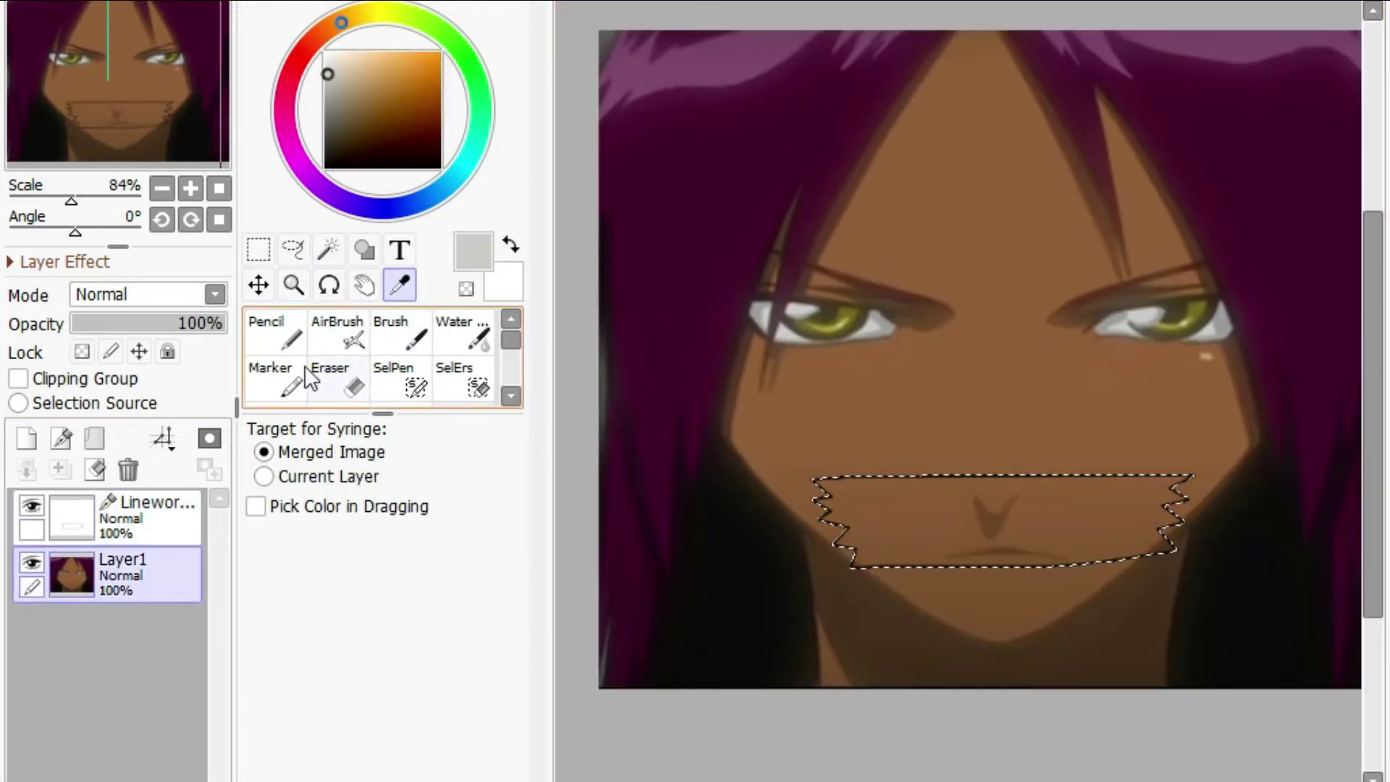
Fill the selected tape area on Layer1 with white using the Marker at size 40, and clear the selection
click(291, 378)
click(435, 463)
mouse_move(841, 502)
mouse_down()
mouse_move(1006, 495)
mouse_move(1152, 546)
mouse_move(1165, 482)
mouse_up()
key(ctrl+z)
key(ctrl+z)
key(ctrl+d)
scroll(1256, 561, up, 6)
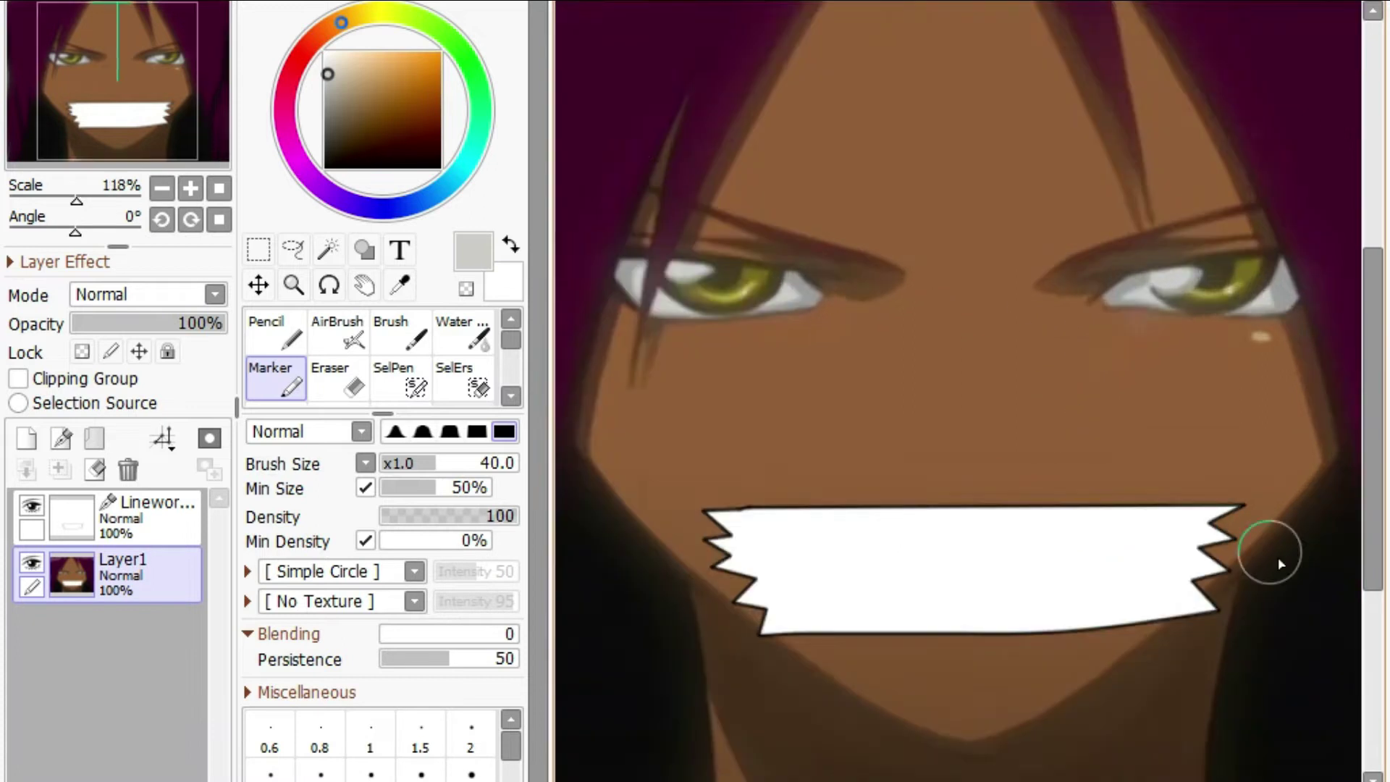
Choose the Pencil at size 3.4 and pick a dark brown from the picture as the drawing color
key(e)
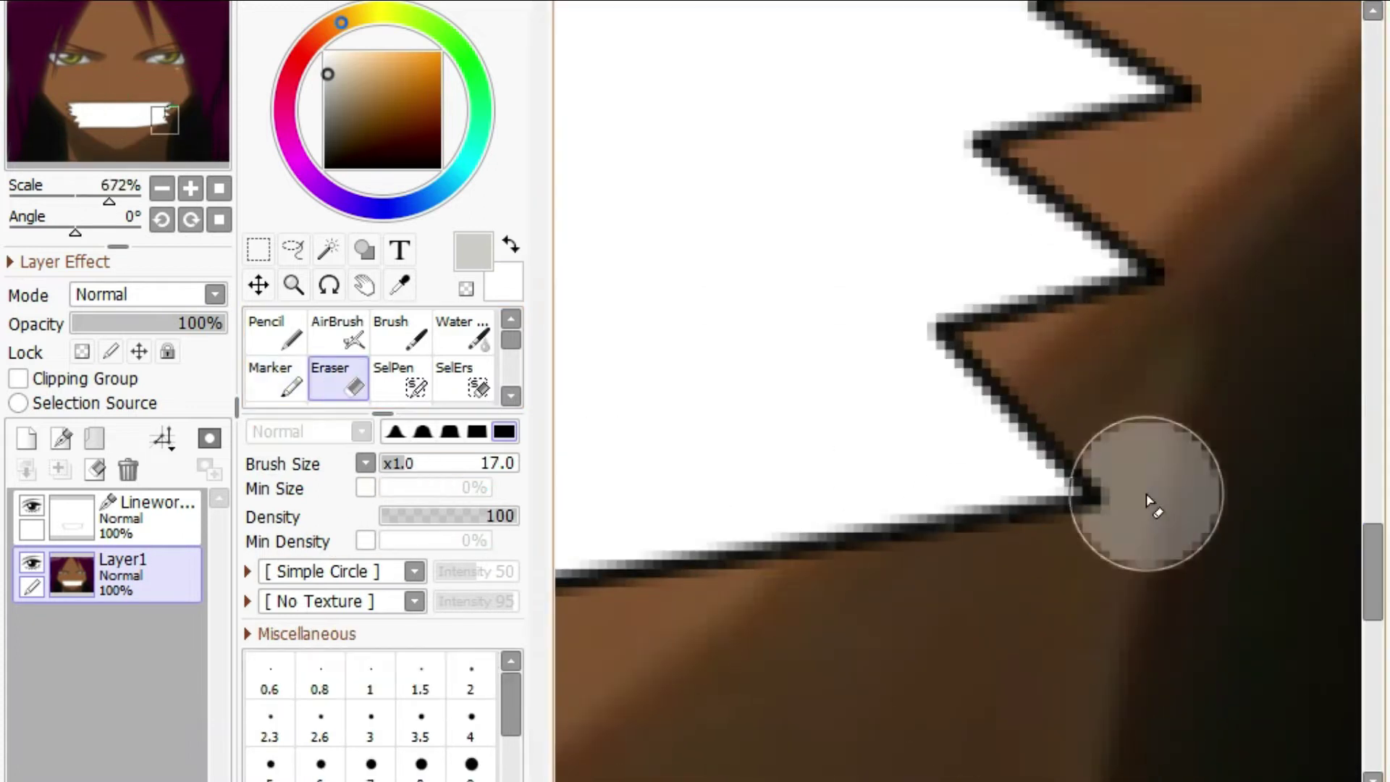
scroll(1064, 745, down, 4)
scroll(947, 474, up, 2)
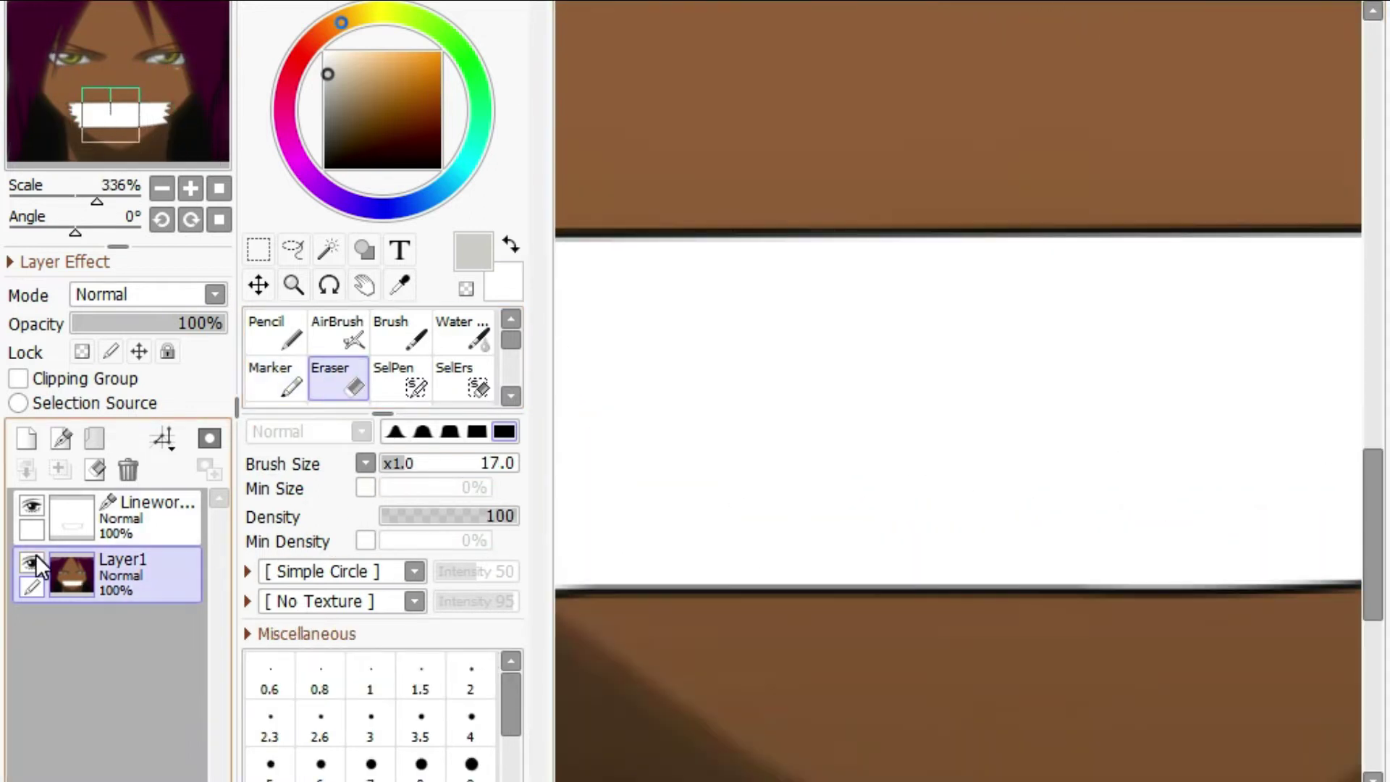
click(295, 337)
scroll(865, 261, down, 3)
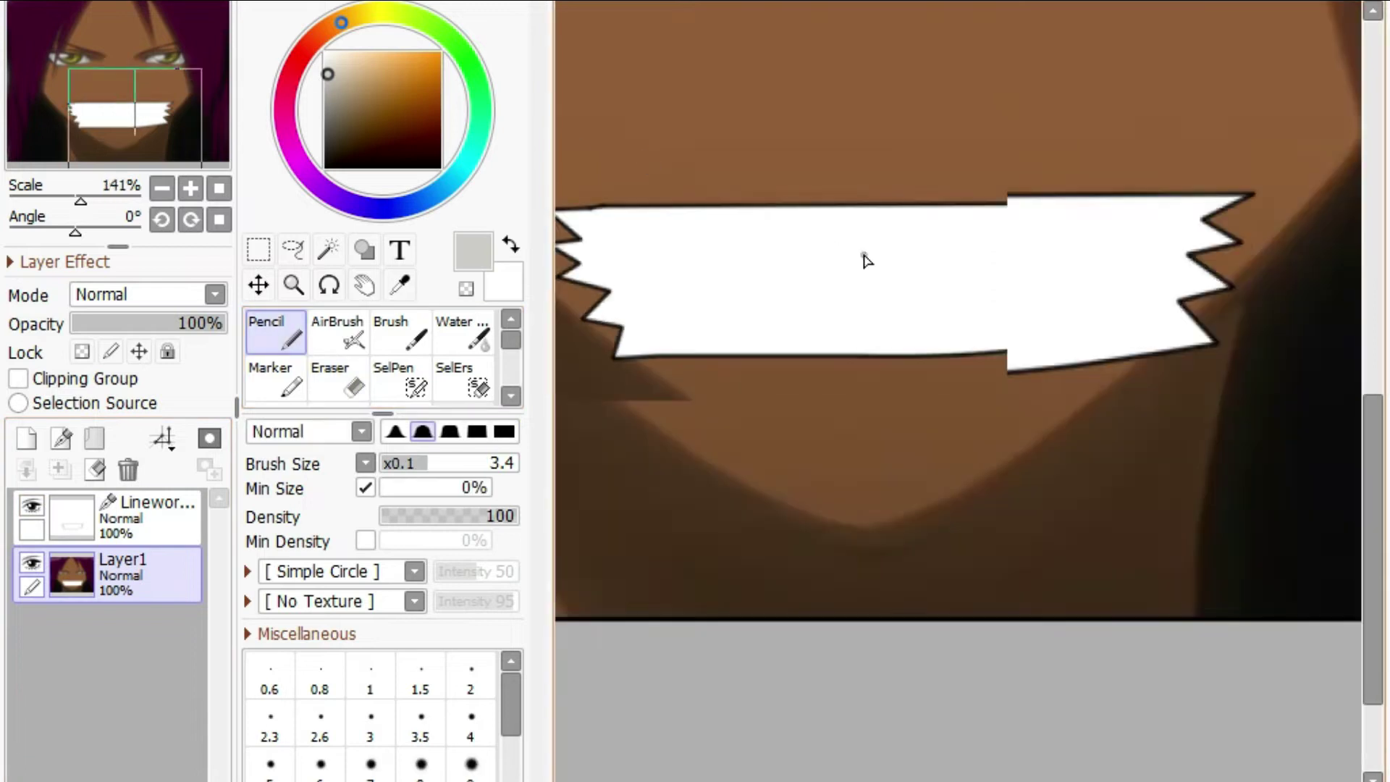
scroll(1352, 463, up, 1)
drag(1373, 500, 1379, 363)
scroll(1155, 195, up, 5)
right_click(1166, 219)
scroll(898, 540, down, 7)
scroll(901, 548, up, 5)
Draw short dark brown crease lines across the white tape directly on Layer1
drag(832, 587, 912, 587)
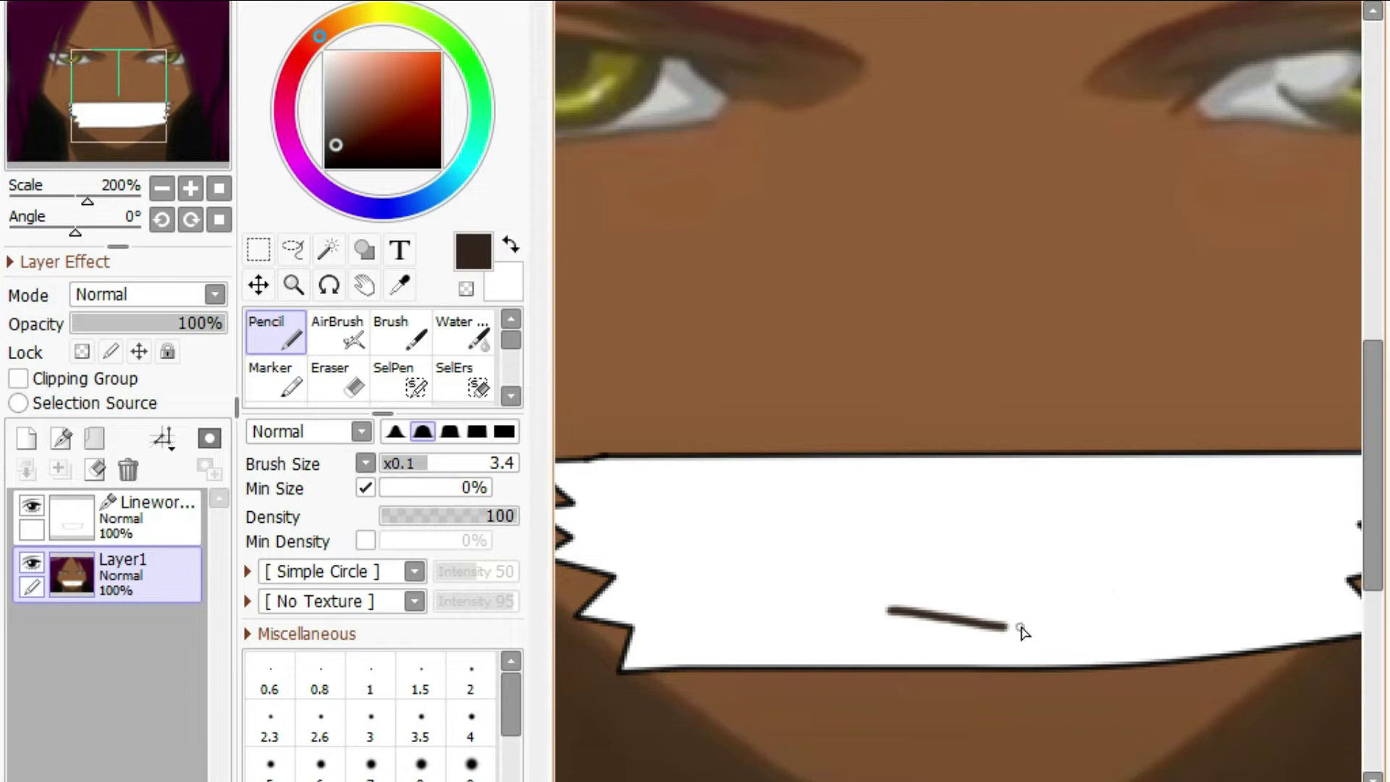
drag(897, 780, 914, 780)
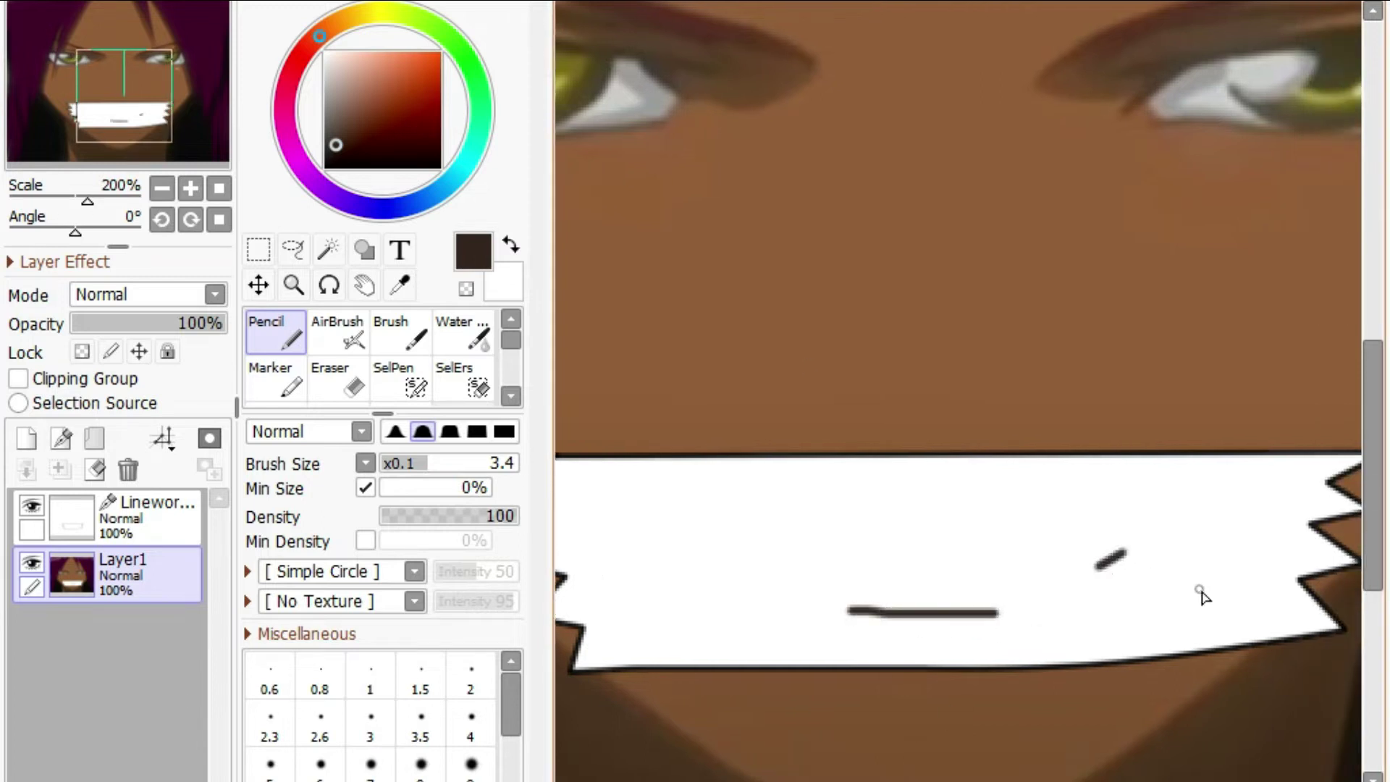
scroll(753, 590, left, 6)
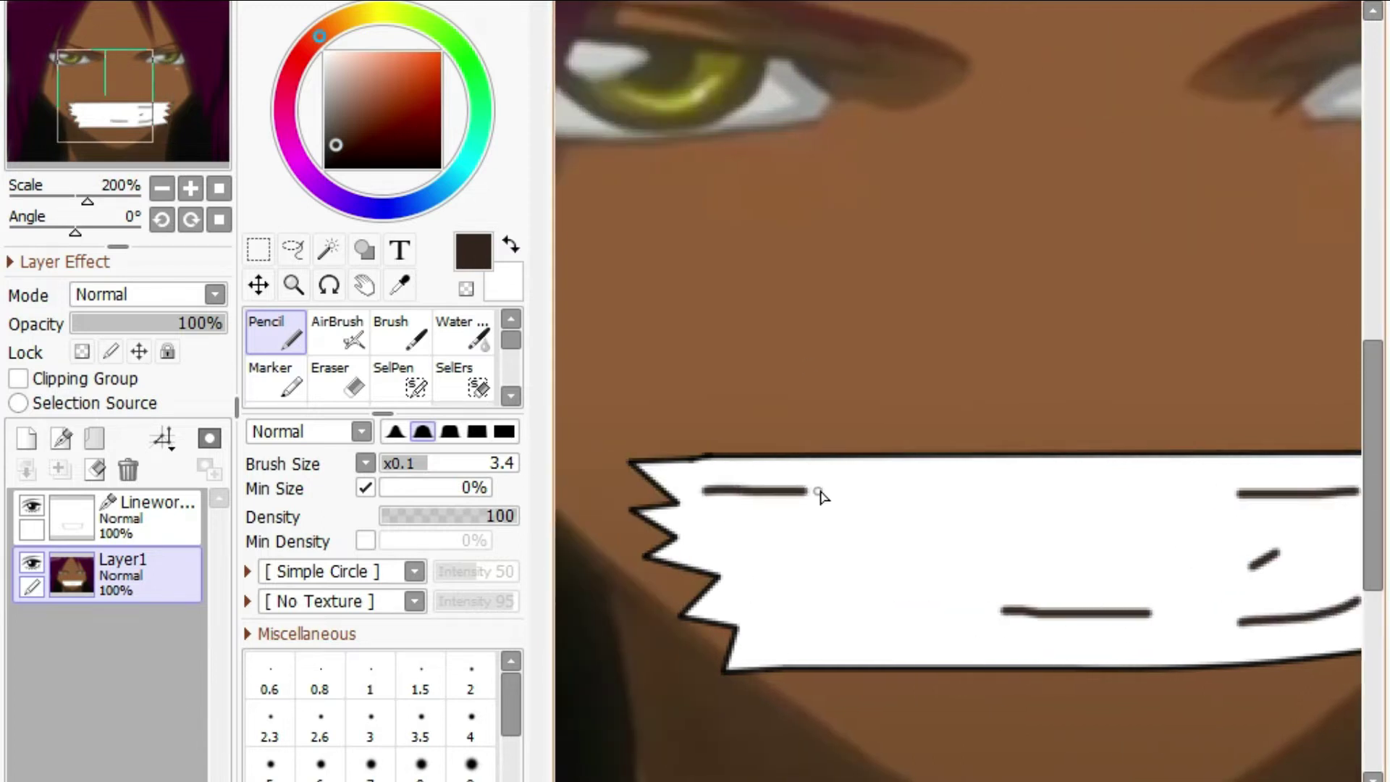
drag(848, 644, 887, 644)
scroll(1118, 660, up, 3)
scroll(1120, 660, down, 1)
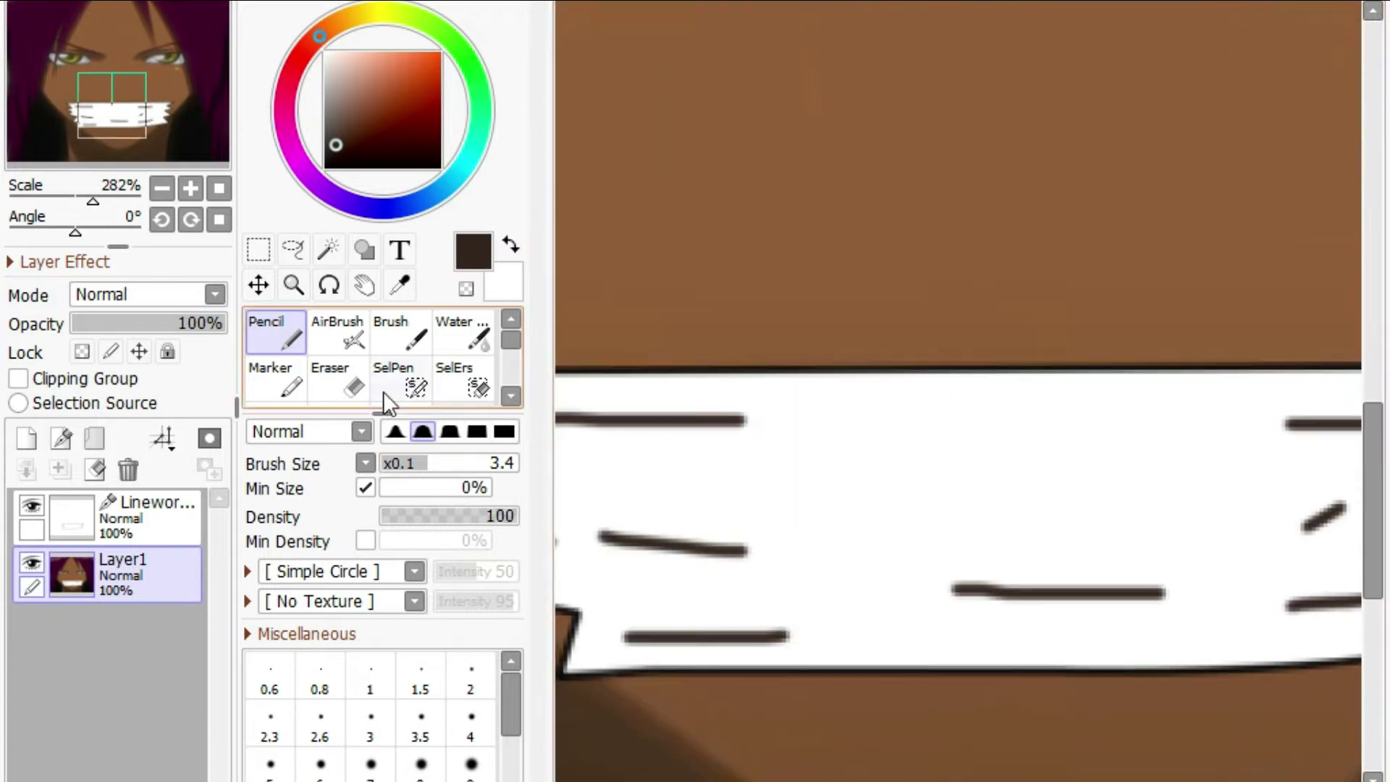
Undo the crease lines drawn on Layer1
key(ctrl+z)
key(ctrl+z)
key(ctrl+z)
key(ctrl+z)
key(ctrl+z)
key(ctrl+z)
key(ctrl+z)
Add a new layer above Layer1 and draw two short dark brown crease lines at the tape's lower middle
click(27, 438)
key(ctrl+z)
drag(989, 595, 1008, 595)
scroll(1107, 533, up, 1)
scroll(1107, 534, down, 3)
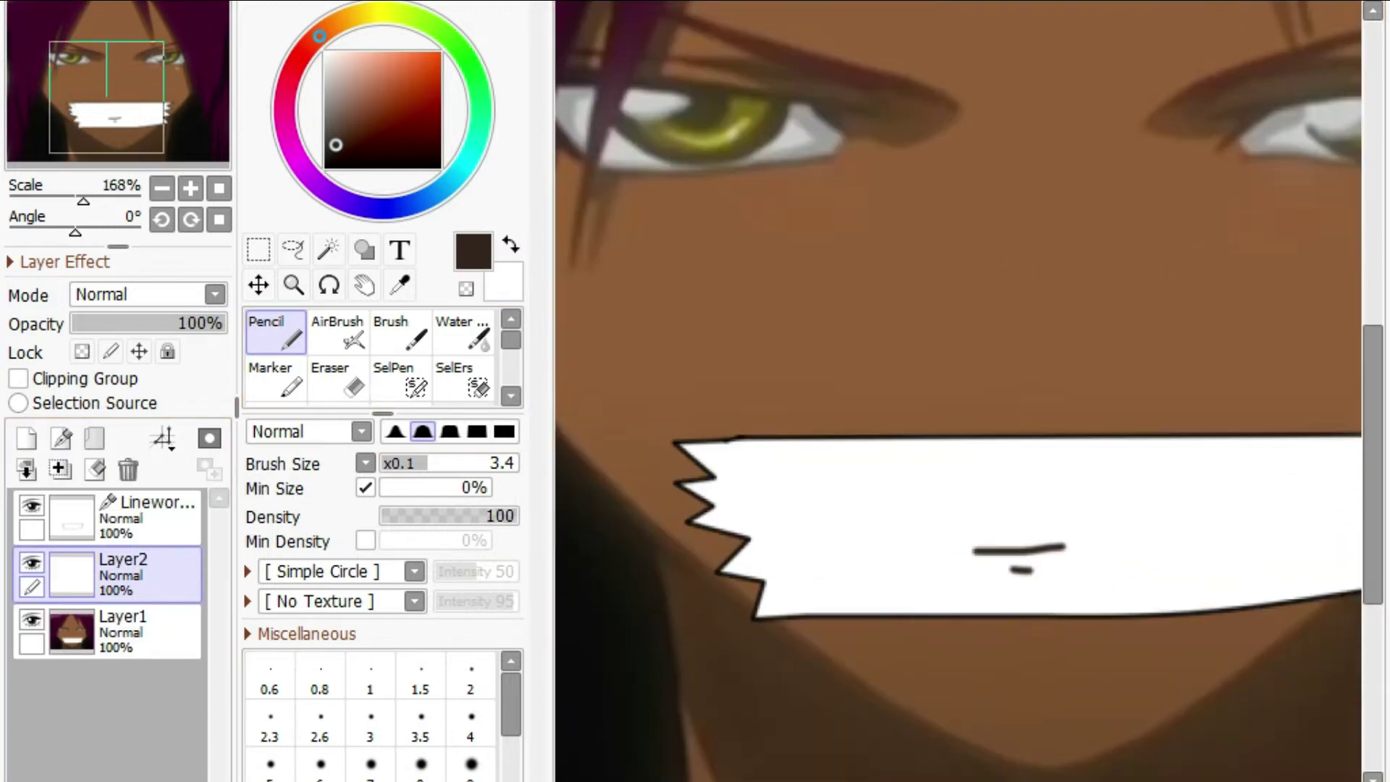
Draw more dark brown crease lines near both jagged ends and along the middle of the tape on Layer2
drag(811, 781, 851, 780)
drag(956, 541, 1012, 551)
scroll(955, 564, up, 1)
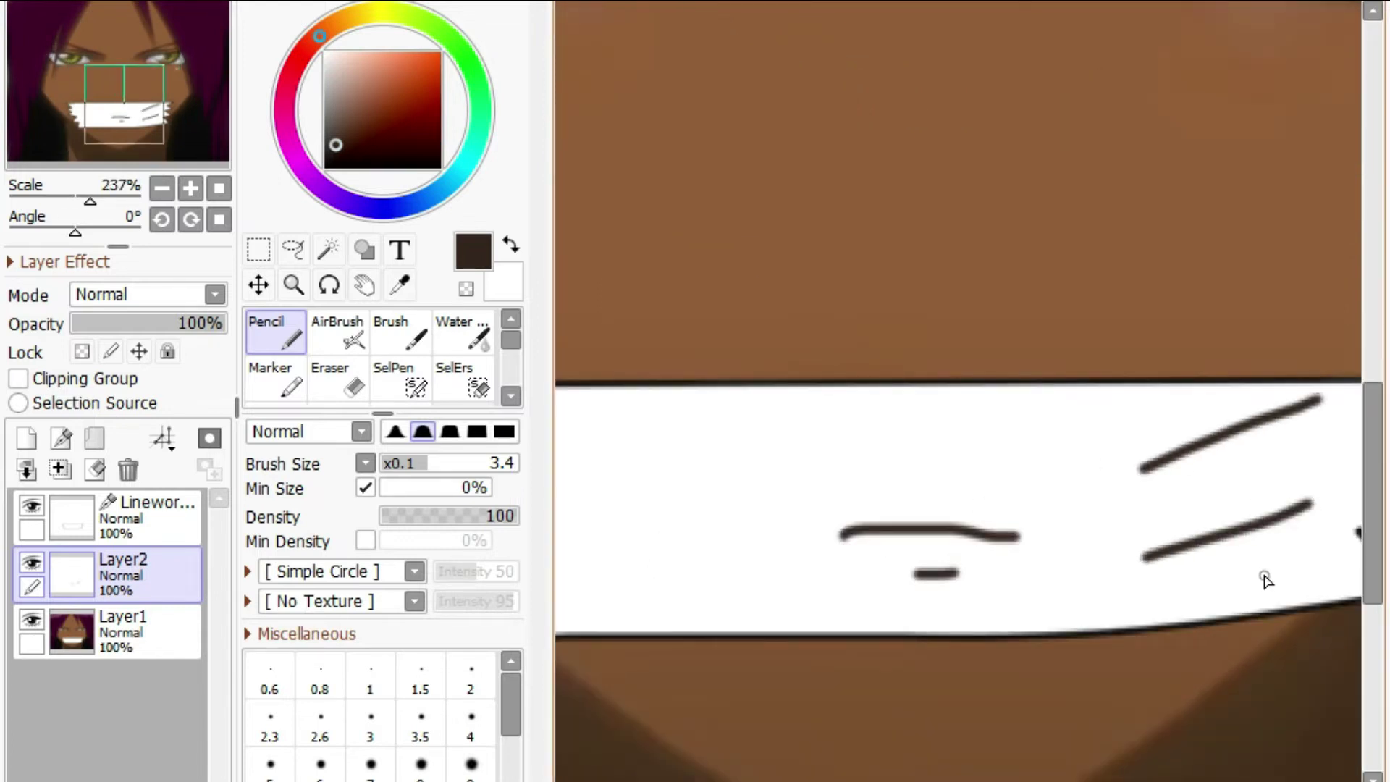
scroll(941, 507, left, 4)
drag(641, 409, 716, 424)
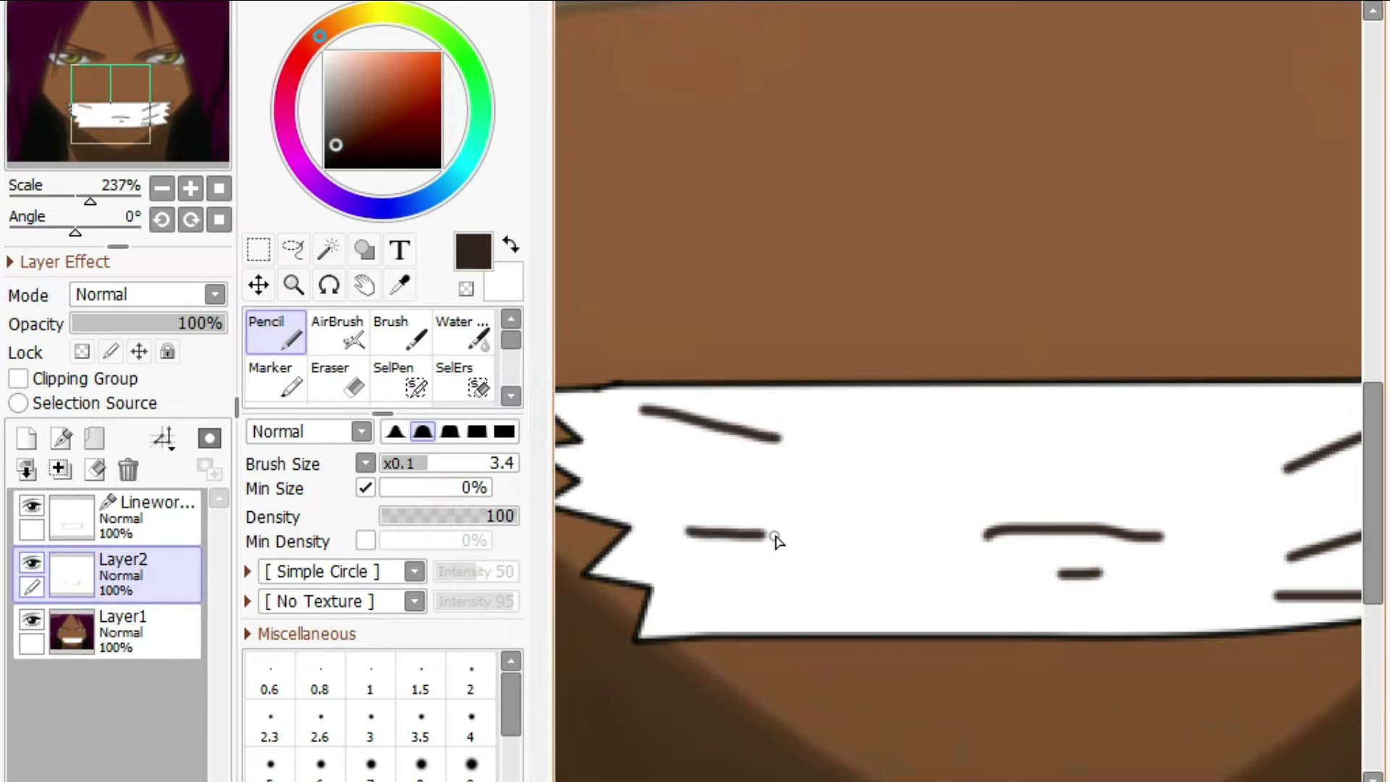
drag(1010, 438, 1216, 449)
scroll(1211, 527, down, 3)
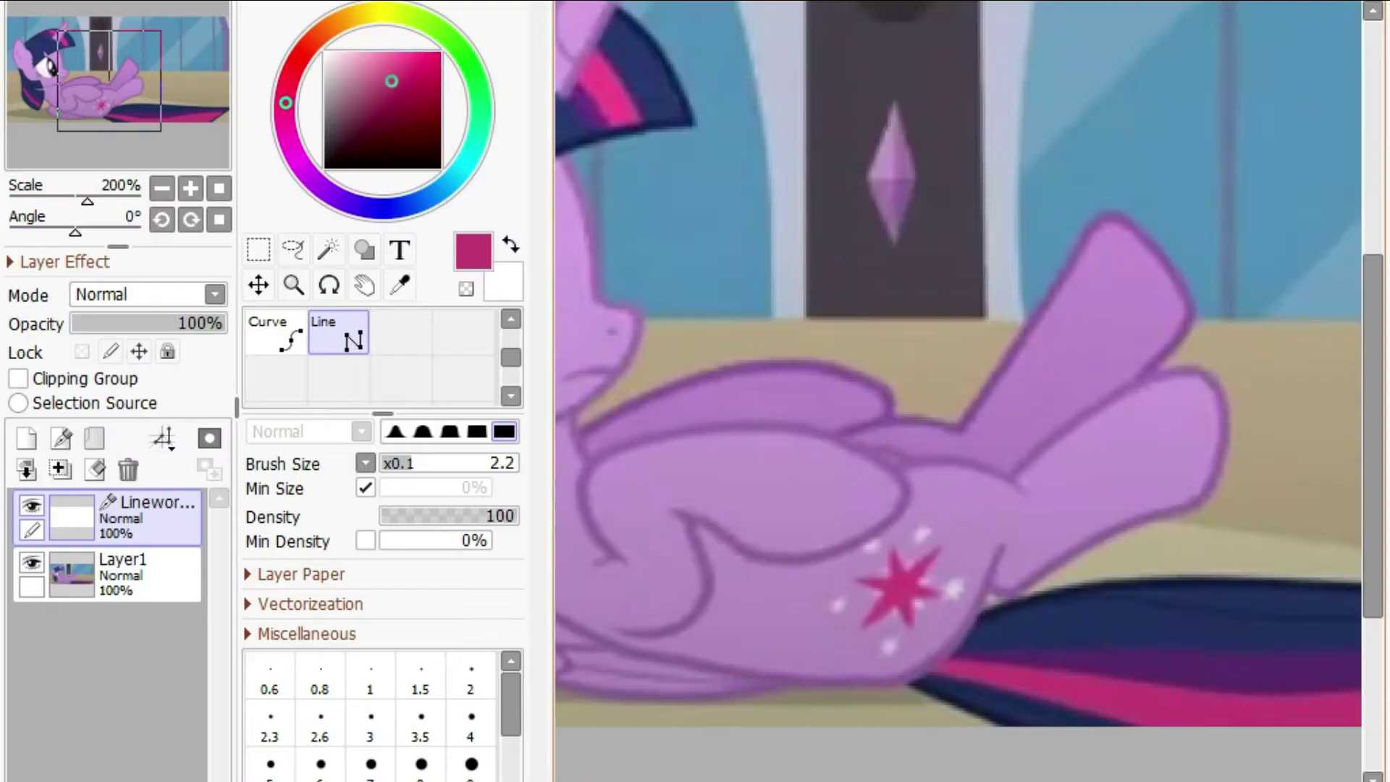
Outline a wide strip of three slanted bands around the pony's body in magenta with the Line tool at size 2.2
scroll(779, 349, up, 3)
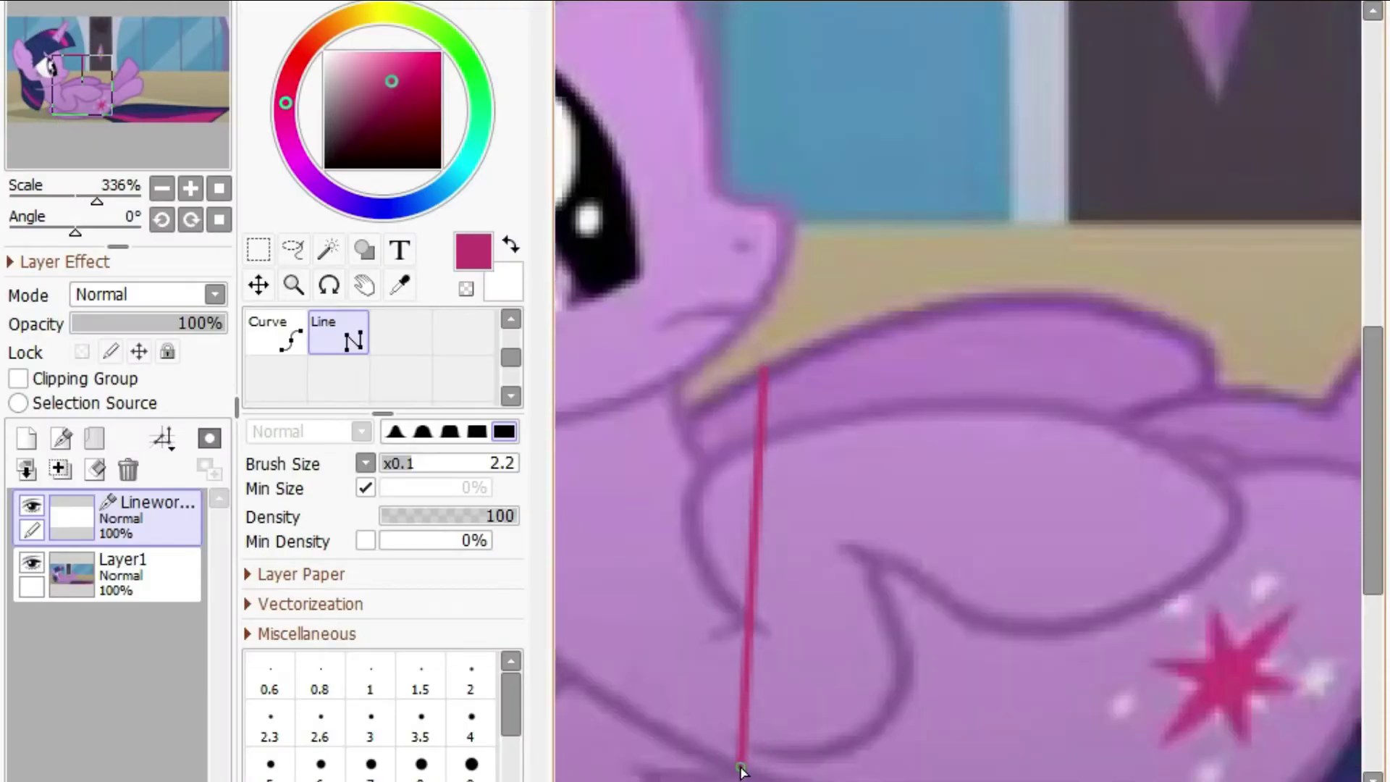
drag(1368, 424, 1368, 467)
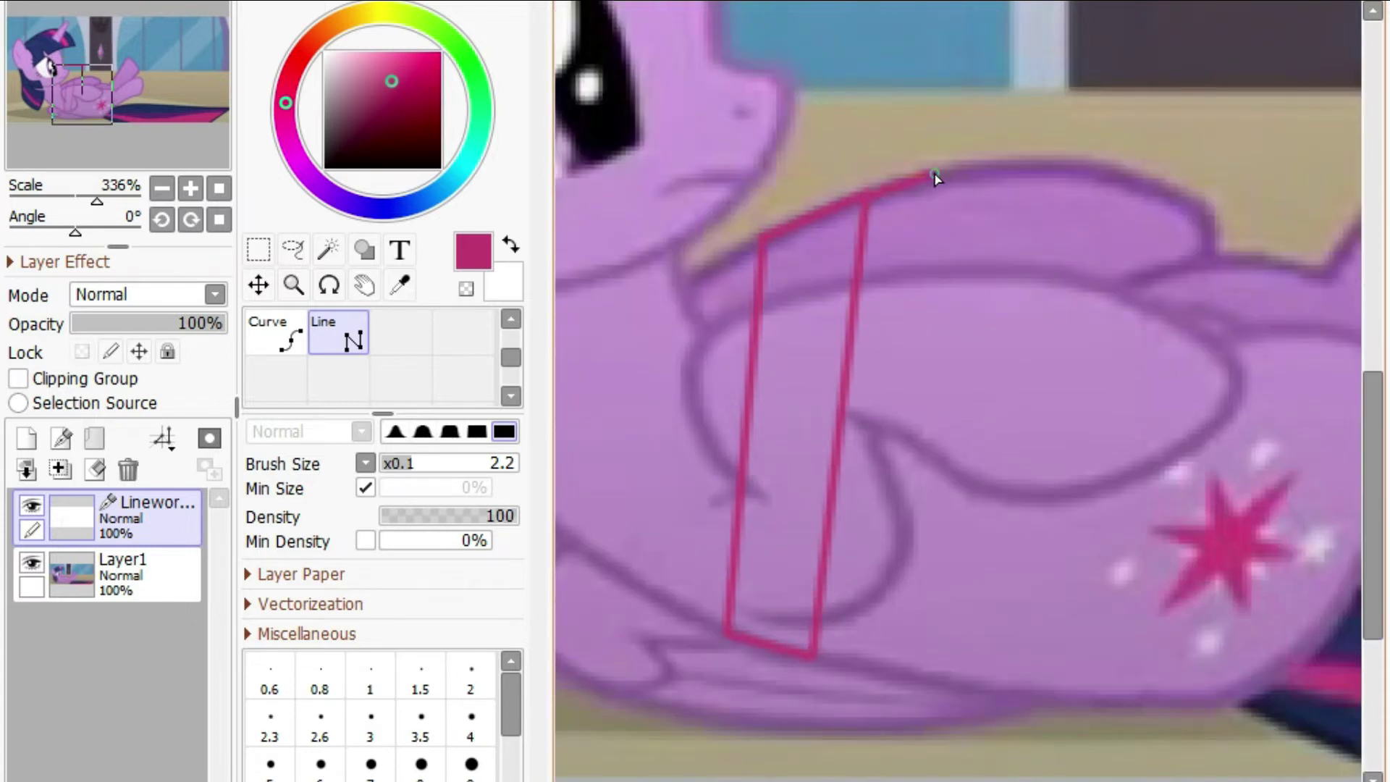
click(816, 661)
scroll(1093, 219, up, 1)
scroll(1023, 514, down, 3)
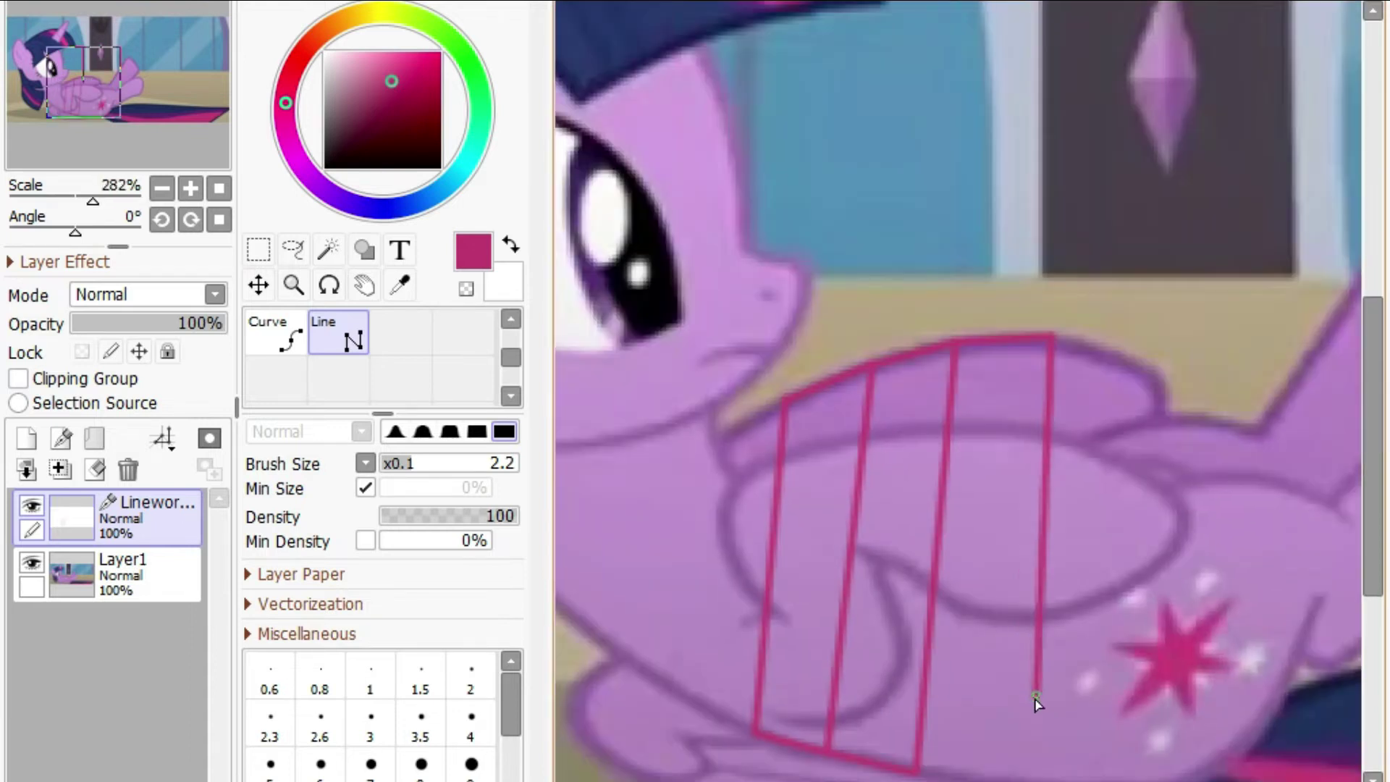
scroll(1083, 484, down, 1)
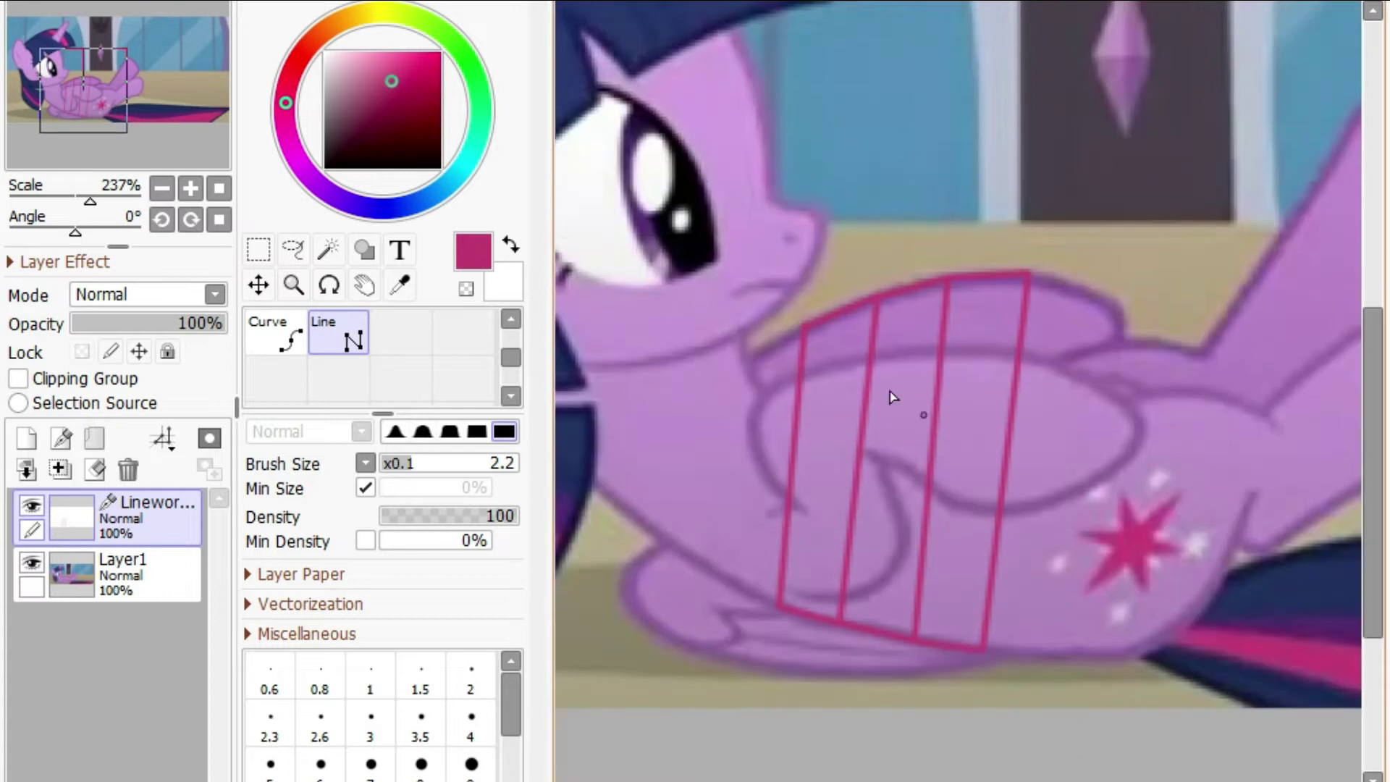
Select the inside of all three bands with the Magic Wand in Transparent Area mode
scroll(880, 484, up, 2)
scroll(347, 326, up, 2)
click(329, 251)
click(818, 434)
click(918, 450)
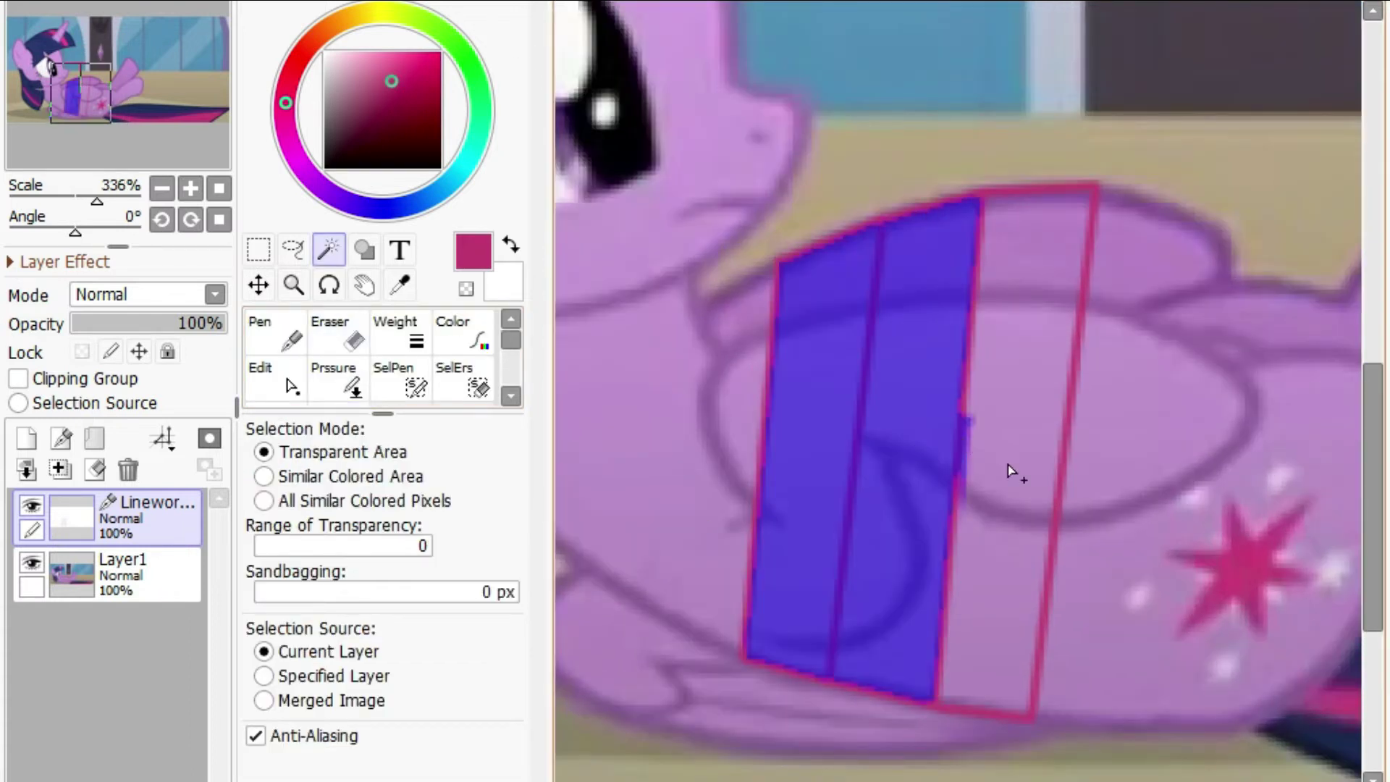
click(1013, 456)
Try to fill the selected bands on the linework layer using the Pen at size 50
click(160, 552)
click(154, 521)
click(277, 335)
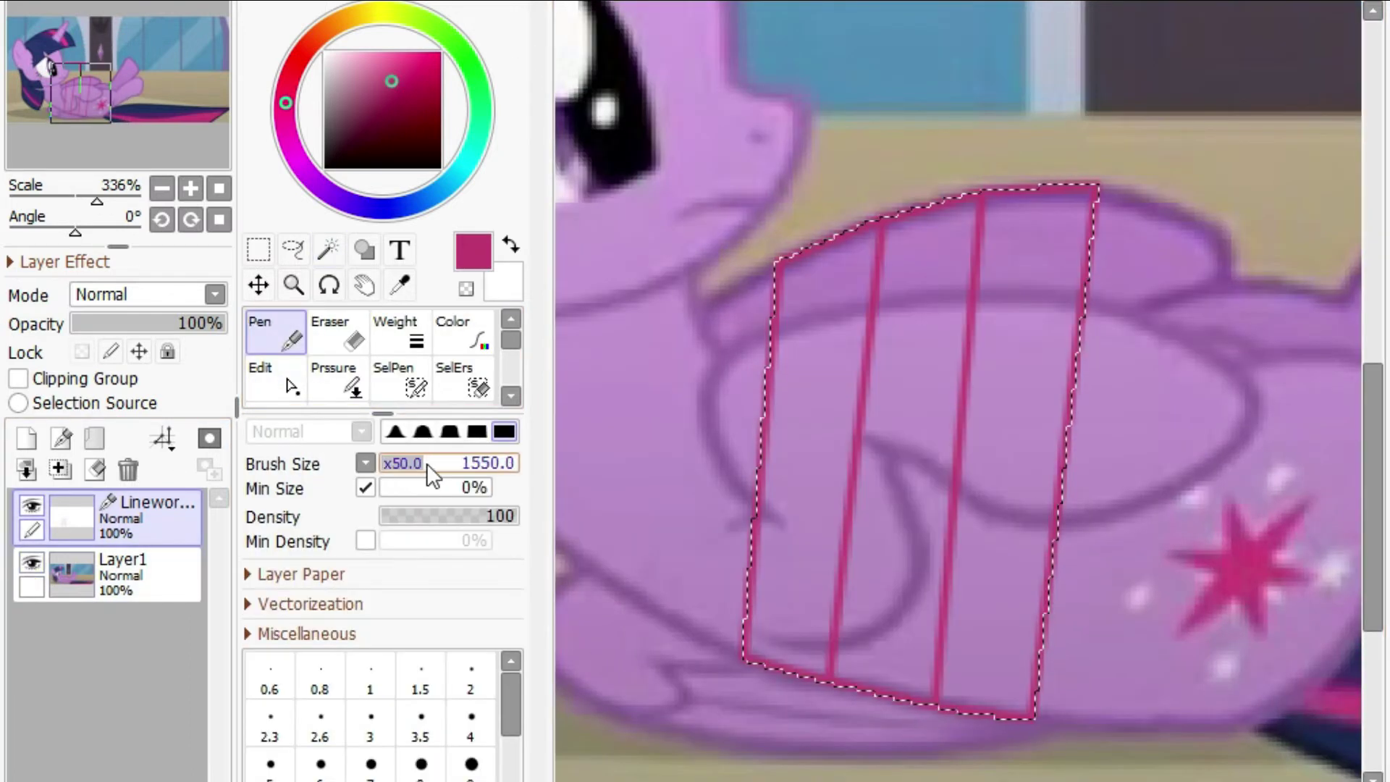
drag(890, 351, 862, 579)
key(ctrl+z)
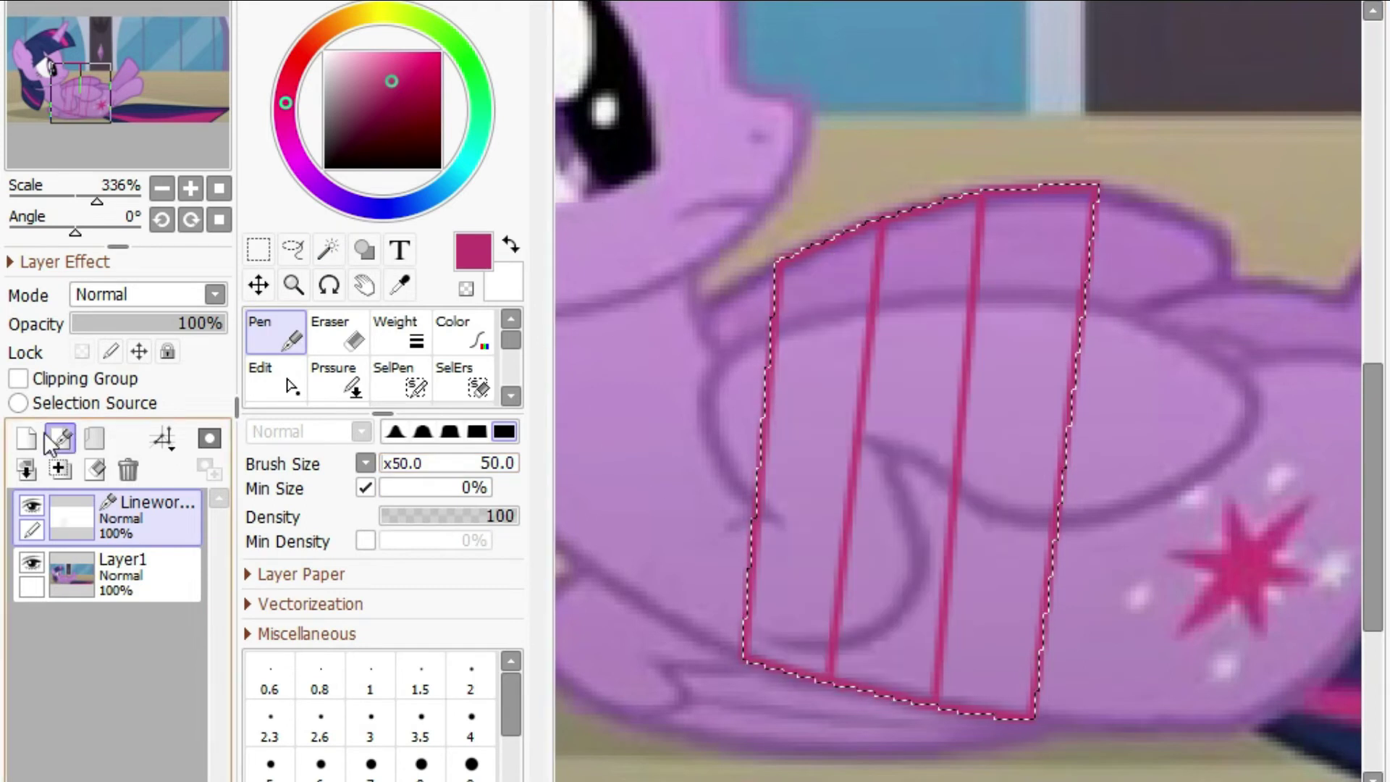
Add a new layer and fill the selected bands with magenta using the Pencil at size 10
click(26, 438)
drag(440, 463, 535, 467)
drag(820, 330, 770, 541)
mouse_move(803, 262)
mouse_down()
mouse_move(801, 304)
mouse_move(837, 307)
mouse_move(868, 427)
mouse_move(792, 600)
mouse_move(804, 688)
mouse_move(1008, 279)
mouse_move(1045, 617)
mouse_up()
scroll(996, 446, up, 1)
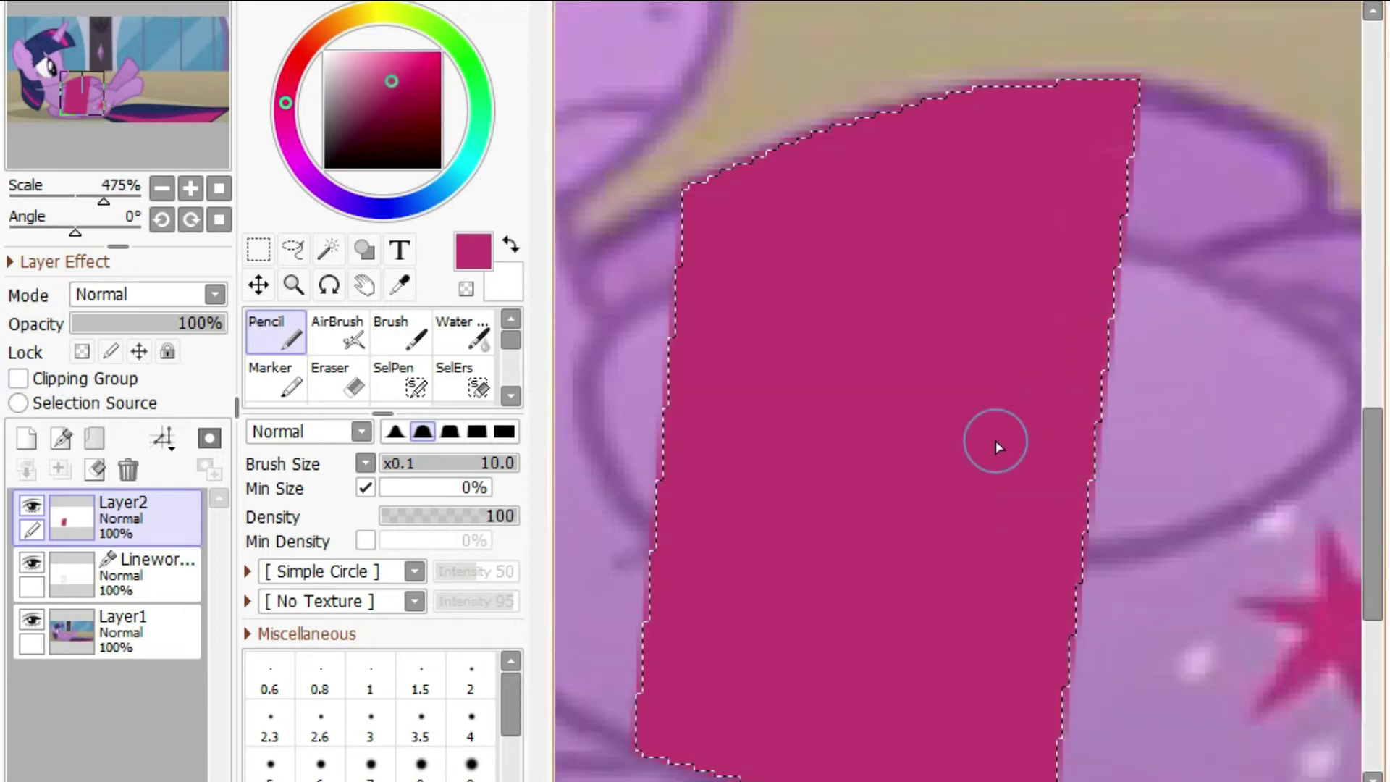
Delete the magenta fill from Layer2 and clear the selection
scroll(996, 442, down, 2)
key(Delete)
key(ctrl+d)
mouse_move(865, 311)
mouse_down()
mouse_move(784, 482)
mouse_move(777, 559)
mouse_up()
key(ctrl+z)
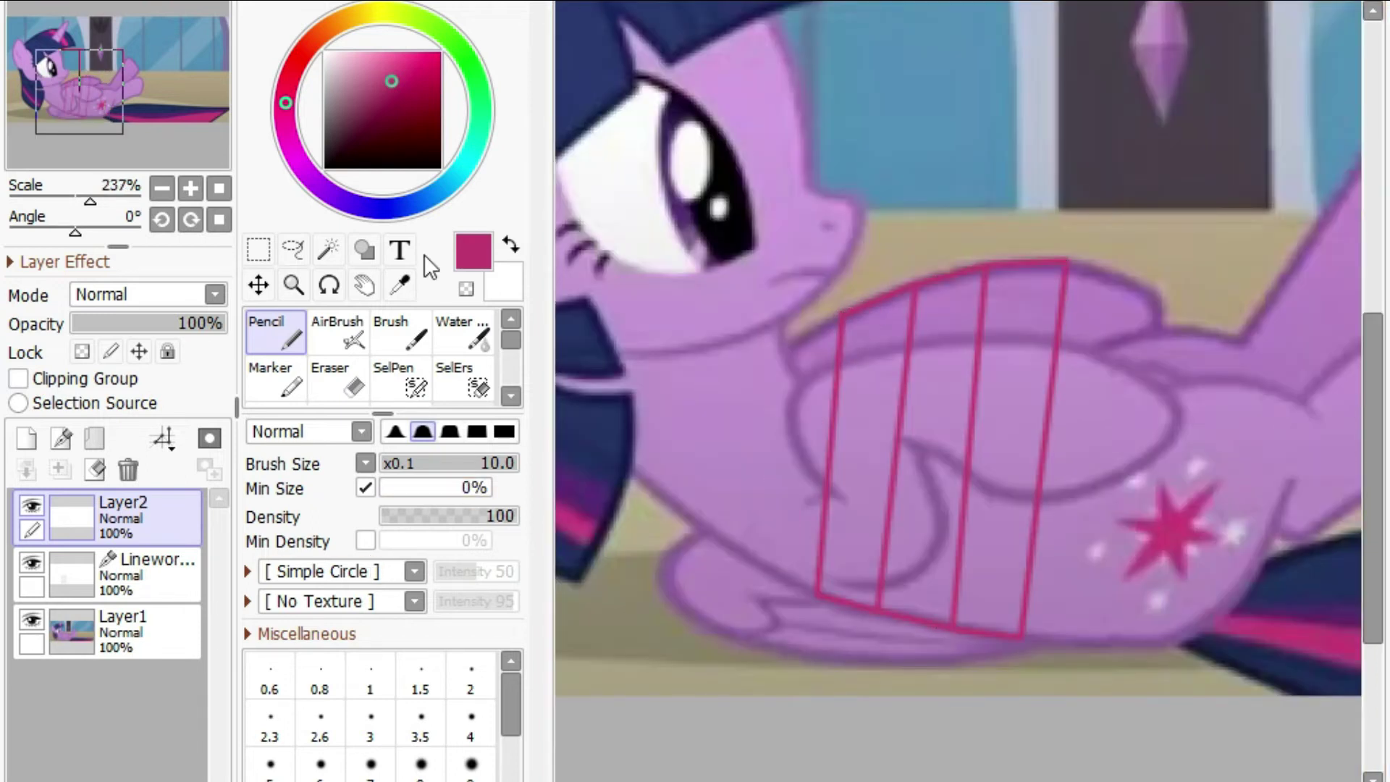
Activate the linework layer and select the inside of the three body bands again with the Magic Wand
click(145, 571)
click(328, 250)
click(861, 449)
shift+click(915, 393)
shift+click(1024, 449)
Fill the selected bands on Layer2 with magenta using the Pencil at size 10, and clear the selection
click(123, 510)
scroll(597, 278, up, 1)
mouse_move(825, 780)
mouse_down()
mouse_move(797, 780)
mouse_move(868, 780)
mouse_up()
click(276, 335)
drag(760, 336, 829, 465)
mouse_move(888, 393)
mouse_down()
mouse_move(757, 362)
mouse_move(740, 648)
mouse_up()
mouse_move(946, 326)
mouse_down()
mouse_move(729, 552)
mouse_move(984, 434)
mouse_move(893, 651)
mouse_move(973, 593)
mouse_up()
key(ctrl+x)
key(ctrl+z)
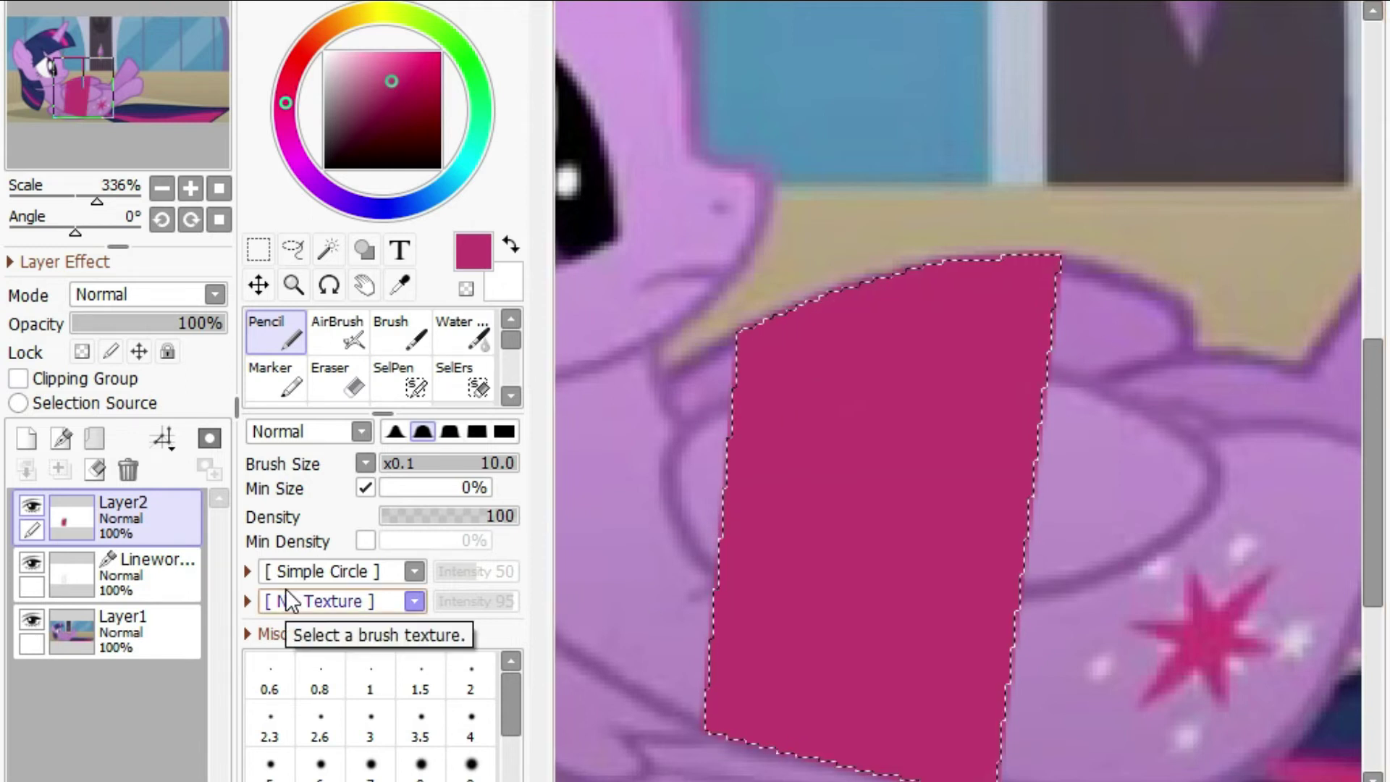
key(ctrl+v)
scroll(719, 454, down, 1)
click(583, 3)
Pick a dark purple from the pony's tail and activate the Line tool on the linework layer
click(146, 575)
click(145, 516)
scroll(1064, 485, down, 1)
scroll(1001, 335, down, 1)
scroll(1000, 335, up, 6)
scroll(1008, 506, down, 9)
scroll(1274, 683, up, 6)
drag(1321, 699, 1103, 728)
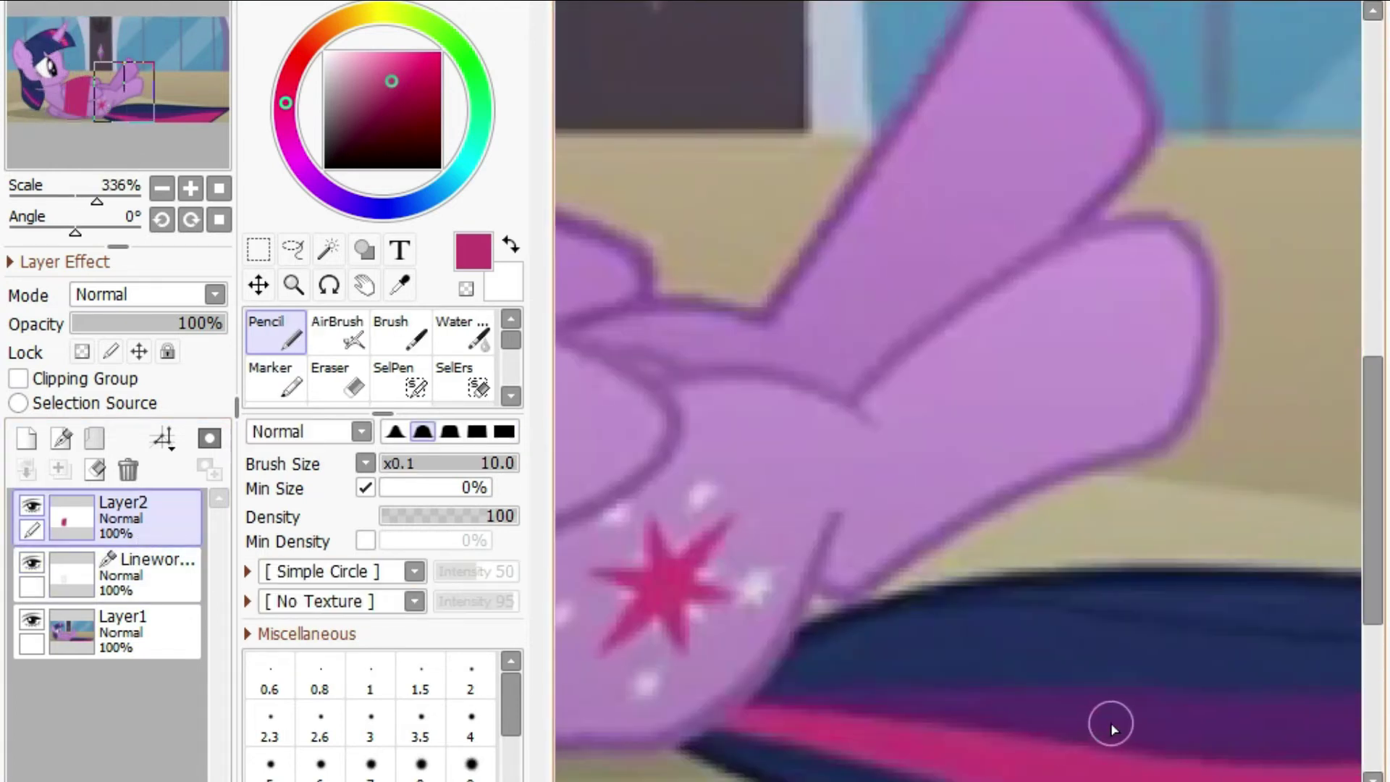
drag(982, 781, 806, 781)
scroll(1036, 121, up, 5)
click(146, 575)
scroll(329, 348, down, 2)
click(335, 337)
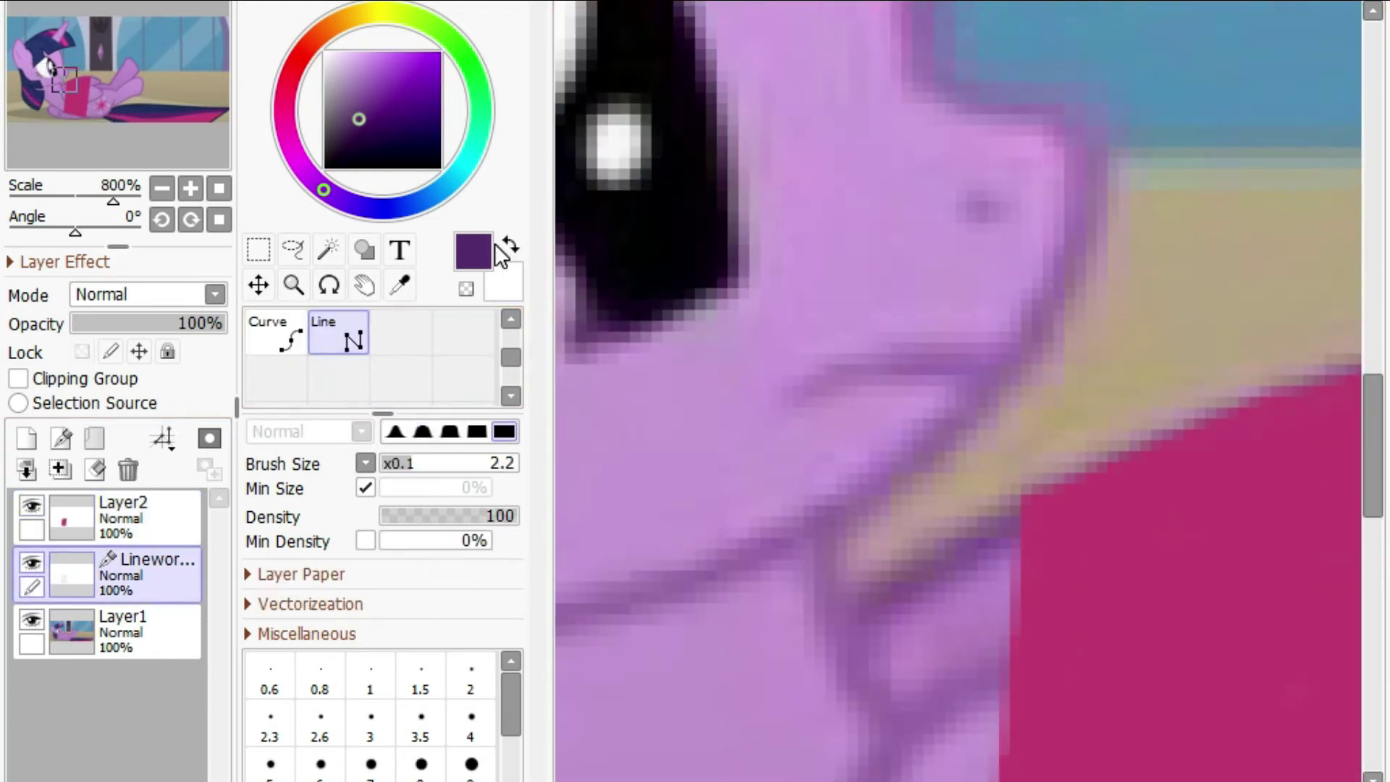
Draw a closed black tape outline with one jagged end over the pony's mouth using the Line tool at size 2.2
click(1058, 298)
click(684, 335)
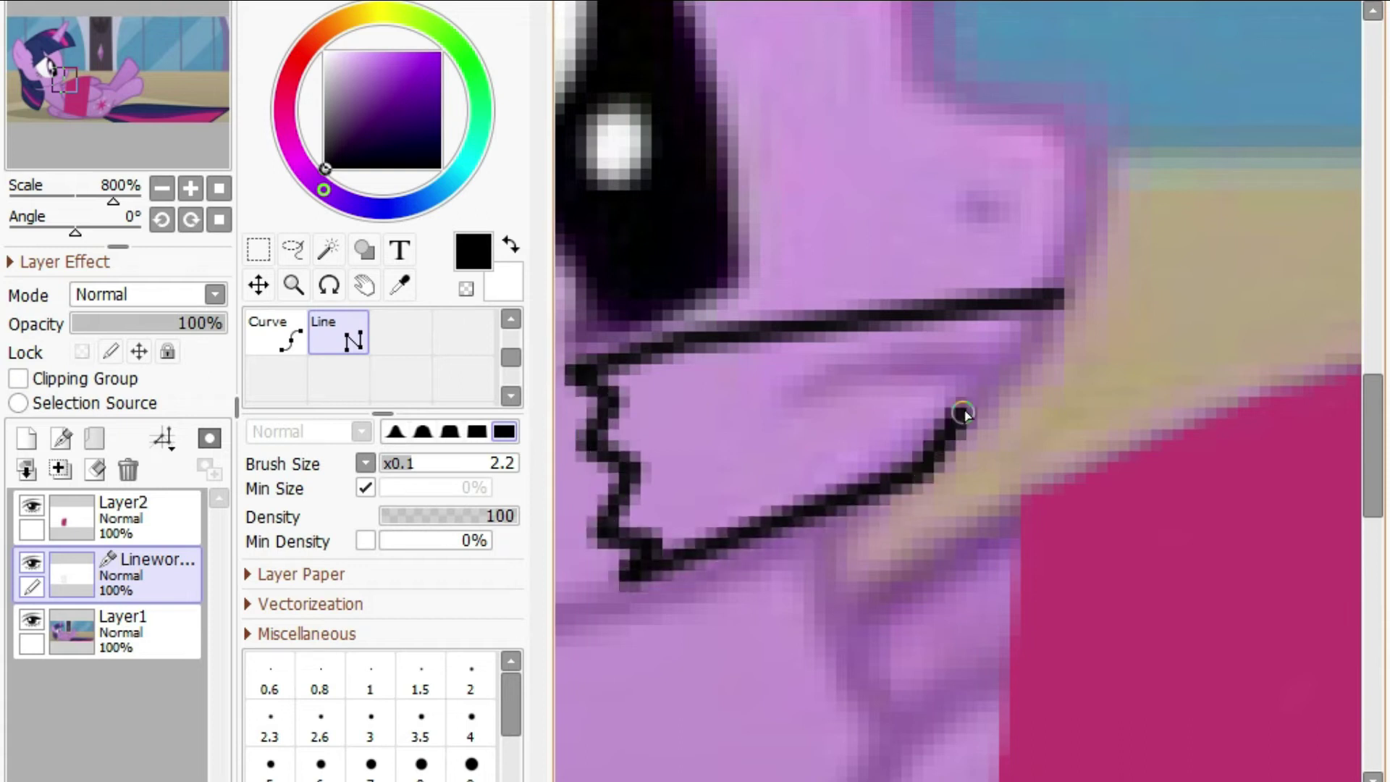
double_click(1059, 305)
scroll(825, 377, down, 5)
scroll(793, 397, up, 5)
scroll(797, 416, down, 5)
scroll(800, 413, up, 5)
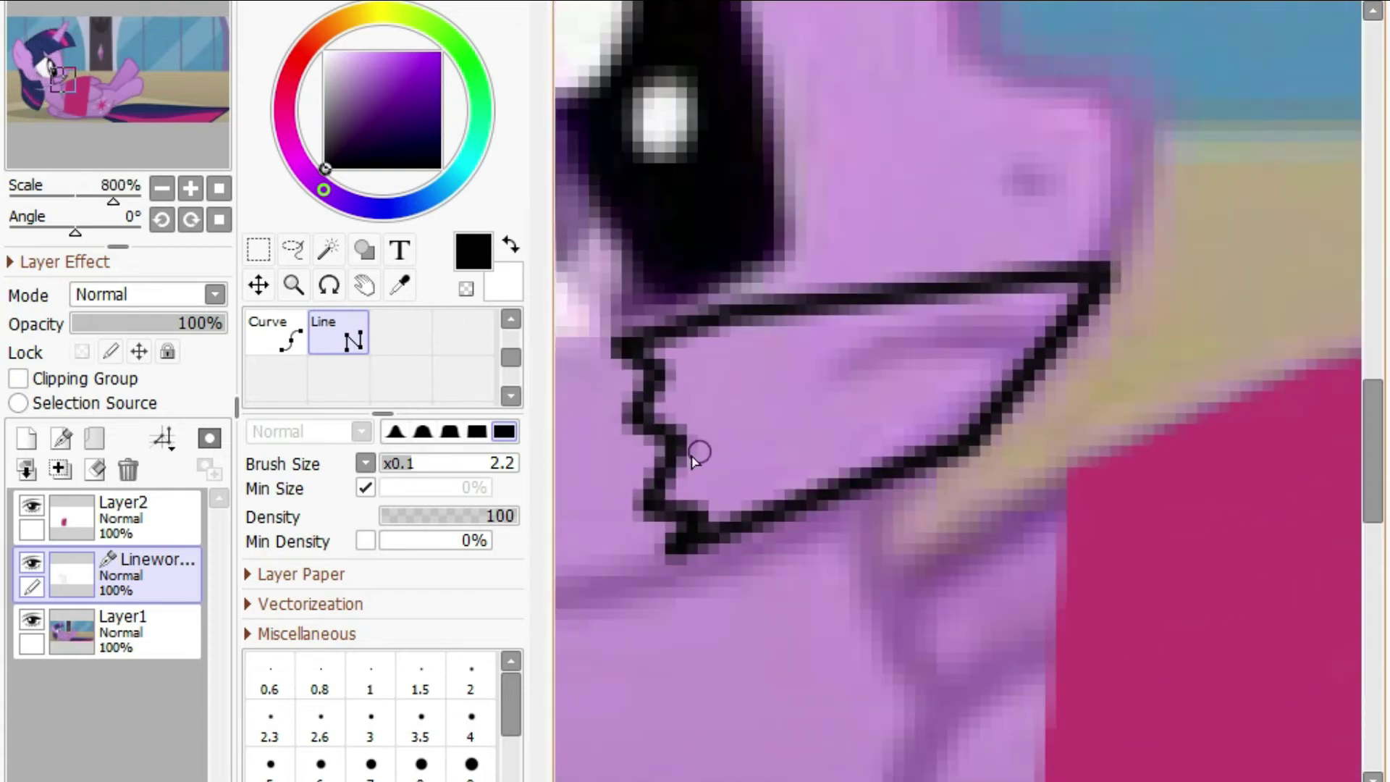
Select the inside of the mouth tape outline with the Magic Wand in Transparent Area mode and pick white from the pony's eye
scroll(354, 369, up, 1)
click(346, 379)
click(148, 518)
click(170, 561)
click(328, 250)
click(818, 405)
scroll(892, 224, up, 1)
scroll(933, 267, down, 8)
scroll(818, 176, up, 4)
right_click(822, 177)
scroll(883, 228, down, 2)
scroll(1027, 341, up, 5)
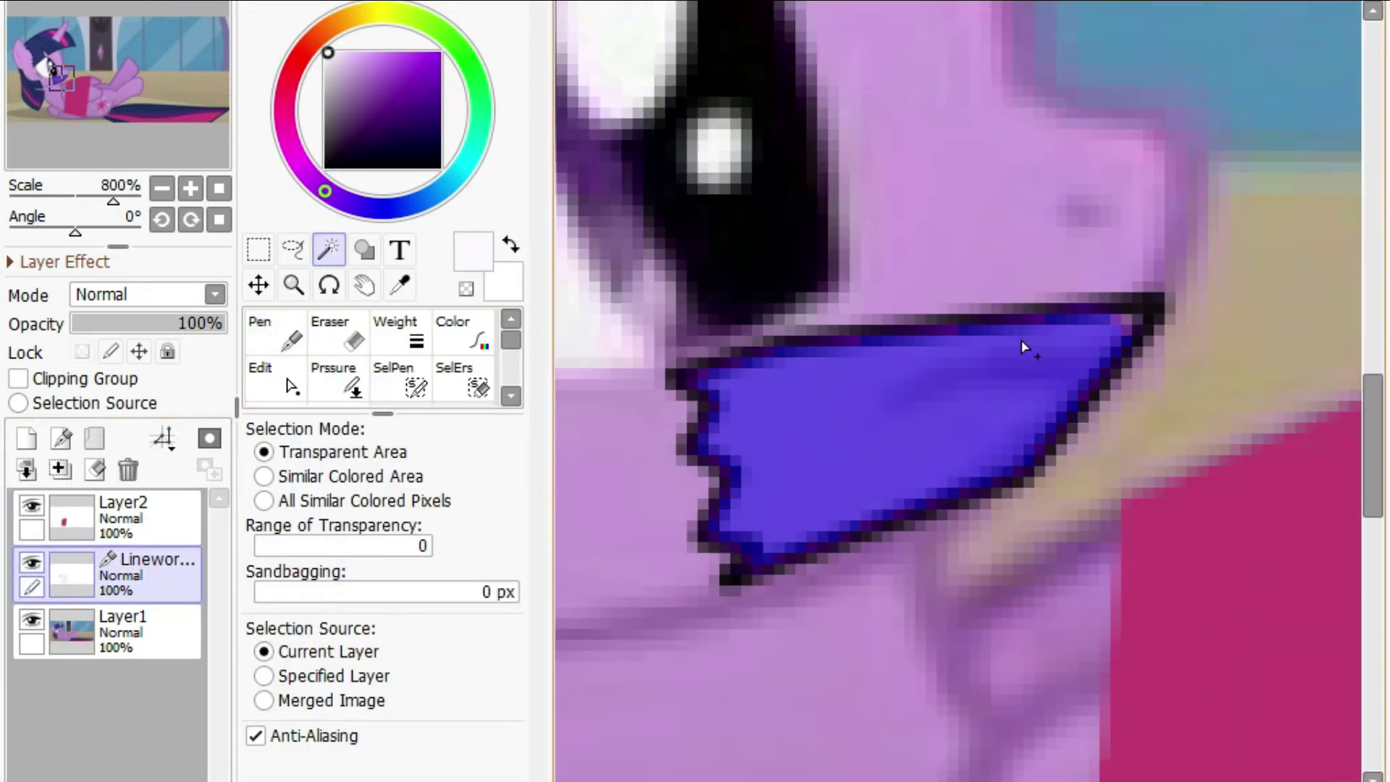
scroll(1125, 327, up, 1)
click(1126, 325)
Fill the selected mouth tape on Layer2 with the picked white using the Pencil at size 10
scroll(835, 409, down, 3)
click(149, 517)
click(279, 335)
mouse_move(745, 408)
mouse_down()
mouse_move(884, 394)
mouse_move(883, 481)
mouse_up()
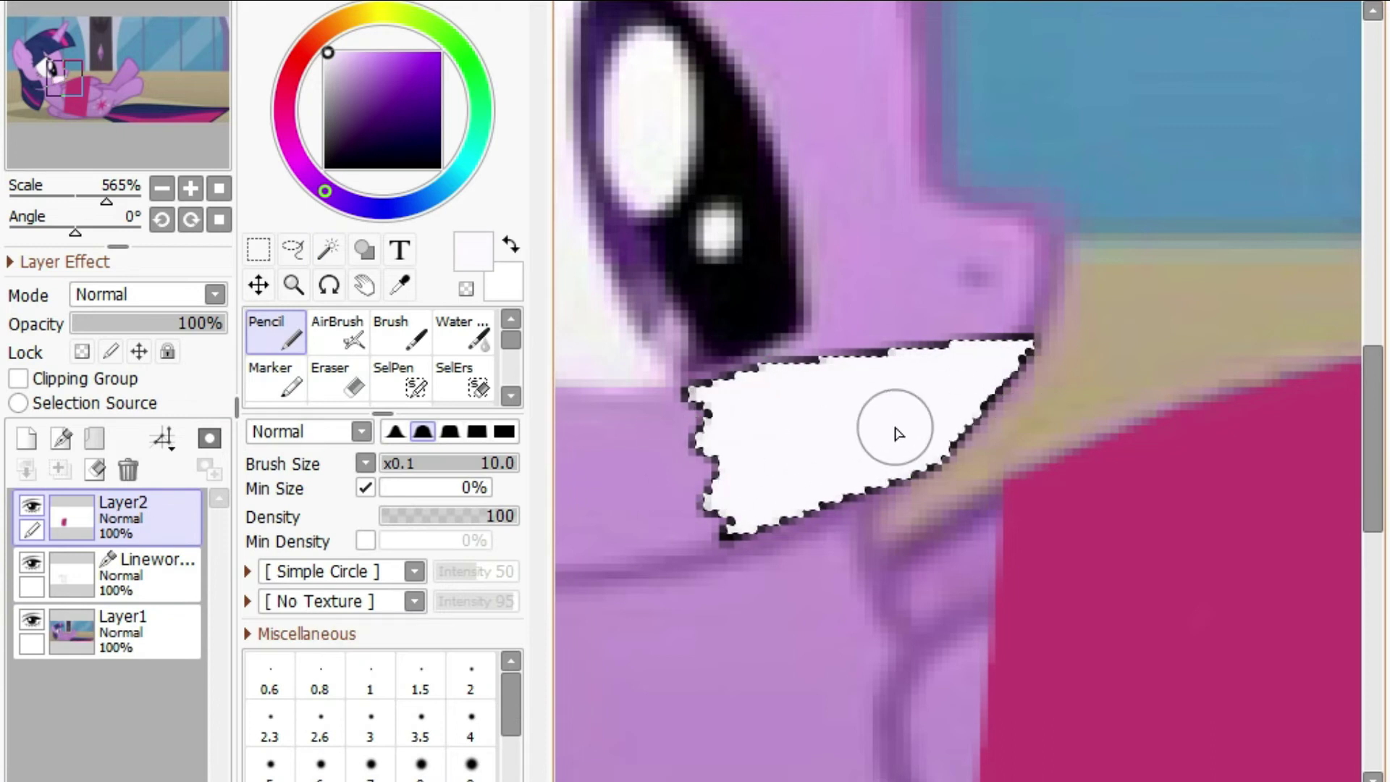
Undo the white fill and try magenta from the body strip on the mouth tape instead
scroll(662, 127, down, 2)
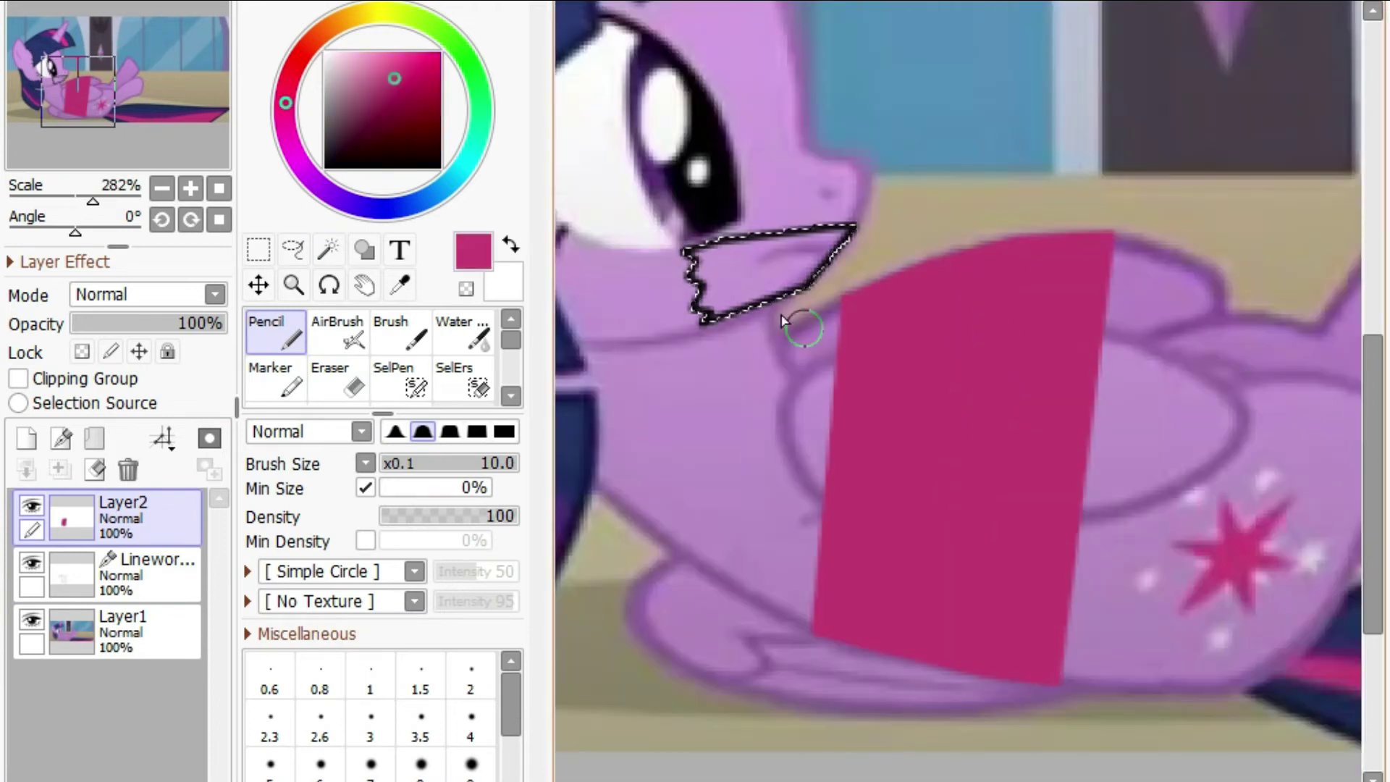
scroll(702, 254, up, 1)
drag(706, 261, 796, 241)
key(ctrl+z)
scroll(1331, 483, down, 3)
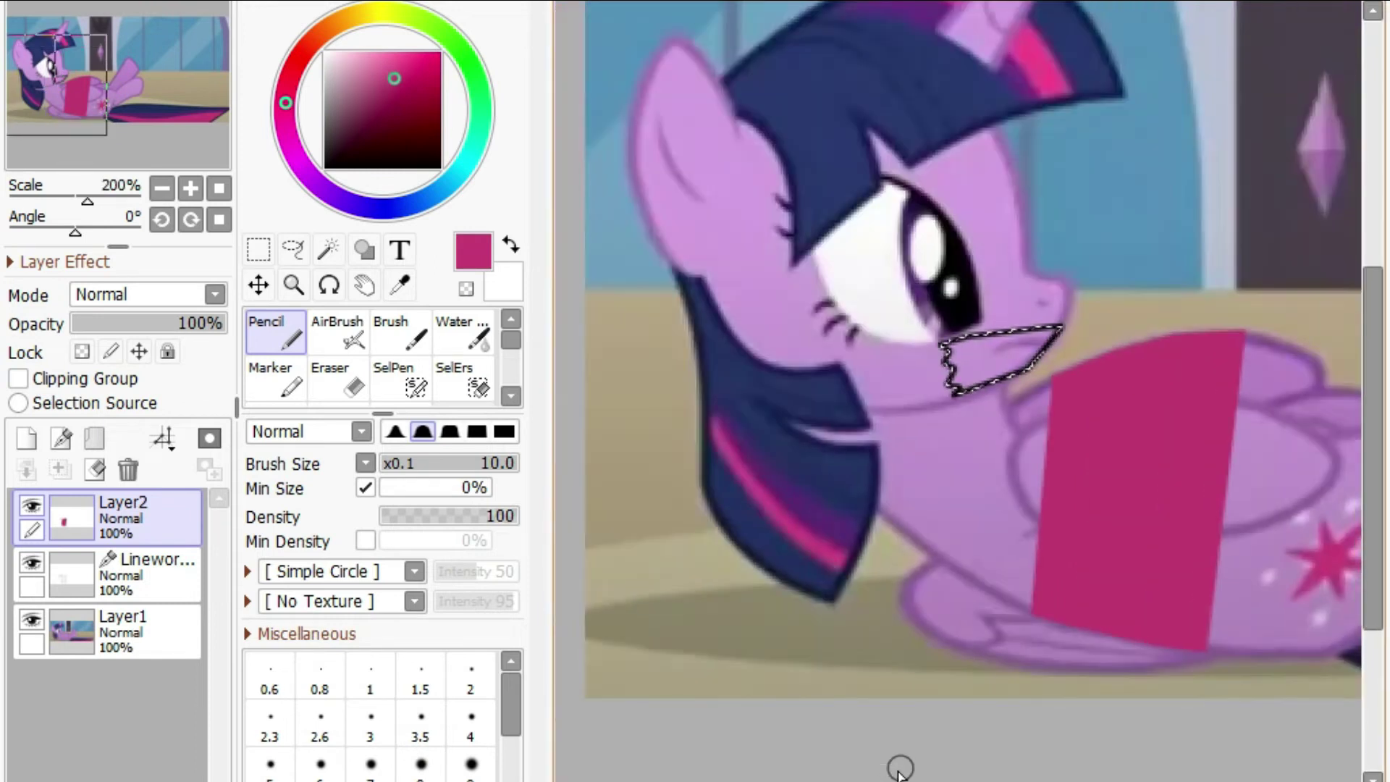
Pick dark purple from the pony's tail, fill the selected mouth tape with it on Layer2, and clear the selection
drag(923, 780, 1035, 780)
right_click(1183, 592)
scroll(1212, 627, up, 2)
right_click(1235, 643)
drag(941, 780, 828, 780)
scroll(800, 217, up, 3)
mouse_move(800, 226)
mouse_down()
mouse_move(825, 258)
mouse_move(970, 286)
mouse_up()
scroll(952, 215, up, 2)
scroll(836, 248, up, 3)
key(ctrl+d)
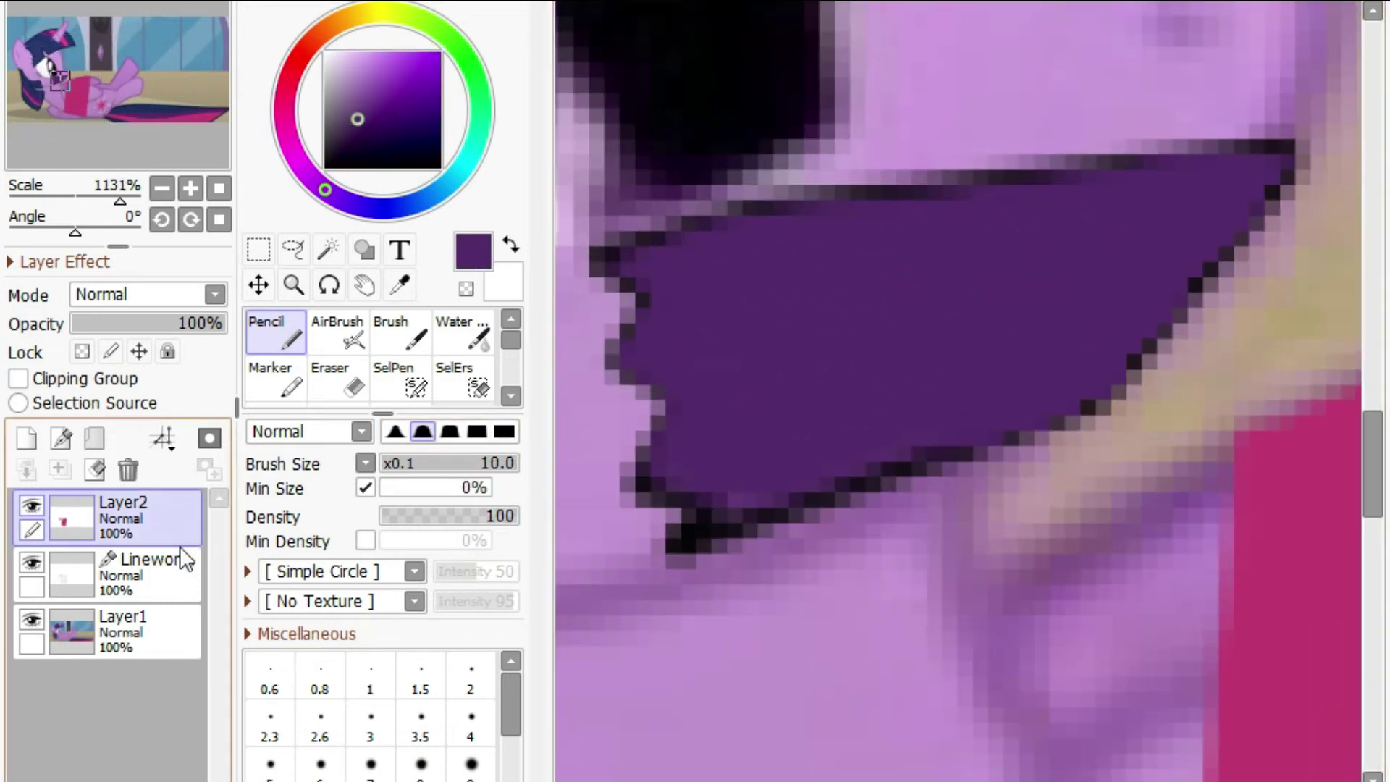
Add a new layer and draw short black crease lines on the mouth tape with the Pencil at size 1.1
click(26, 438)
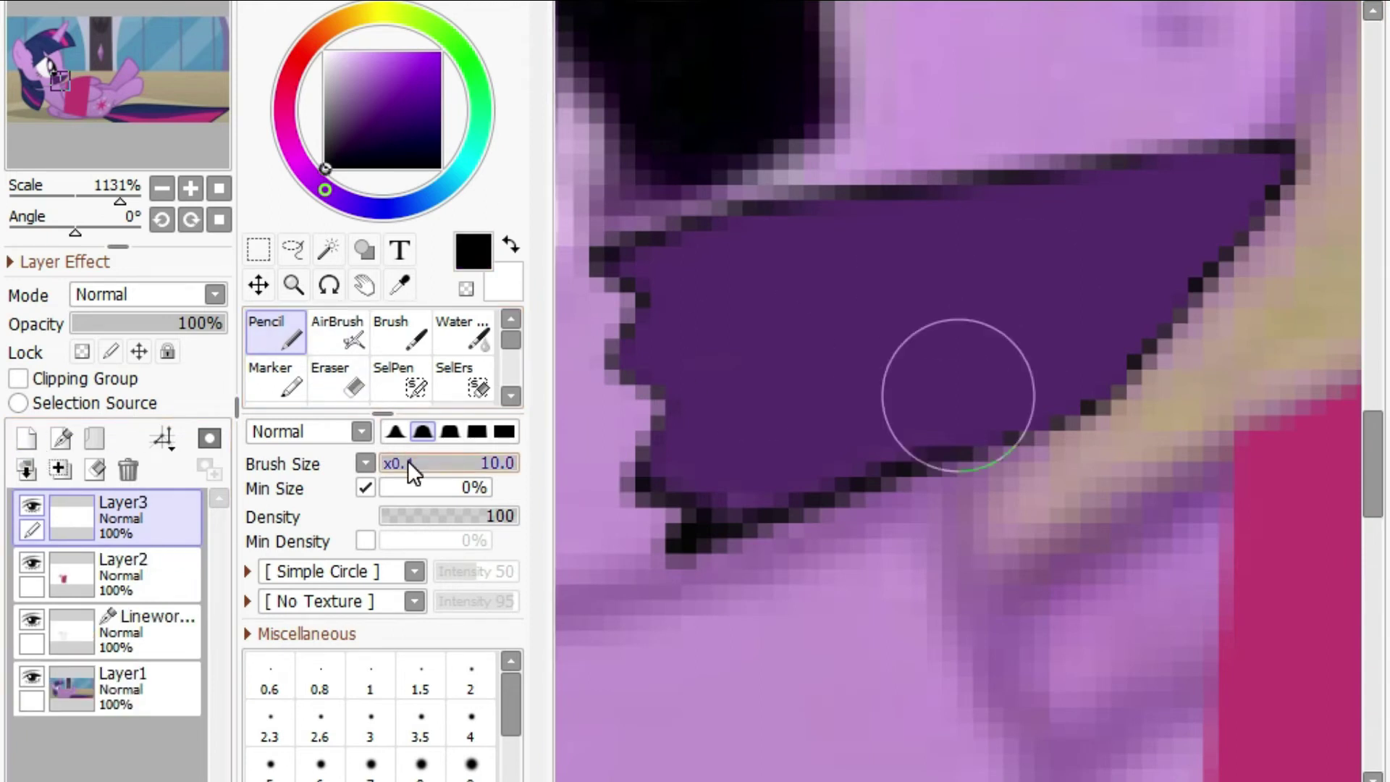
scroll(1121, 318, down, 3)
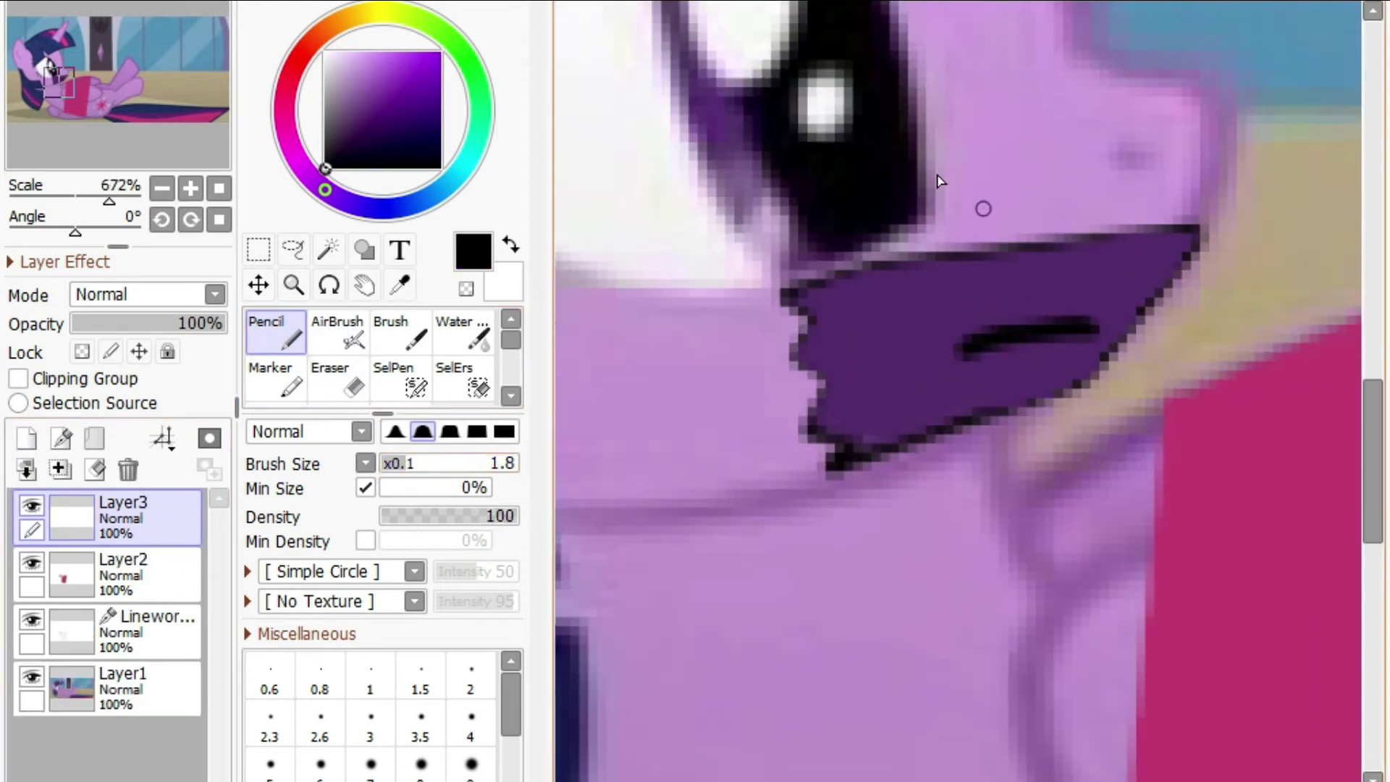
click(396, 463)
scroll(1076, 319, up, 2)
mouse_move(967, 357)
mouse_down()
mouse_move(1126, 330)
mouse_move(890, 323)
mouse_move(848, 340)
mouse_up()
key(ctrl+z)
scroll(1115, 332, up, 1)
drag(932, 425, 1040, 422)
scroll(784, 340, down, 1)
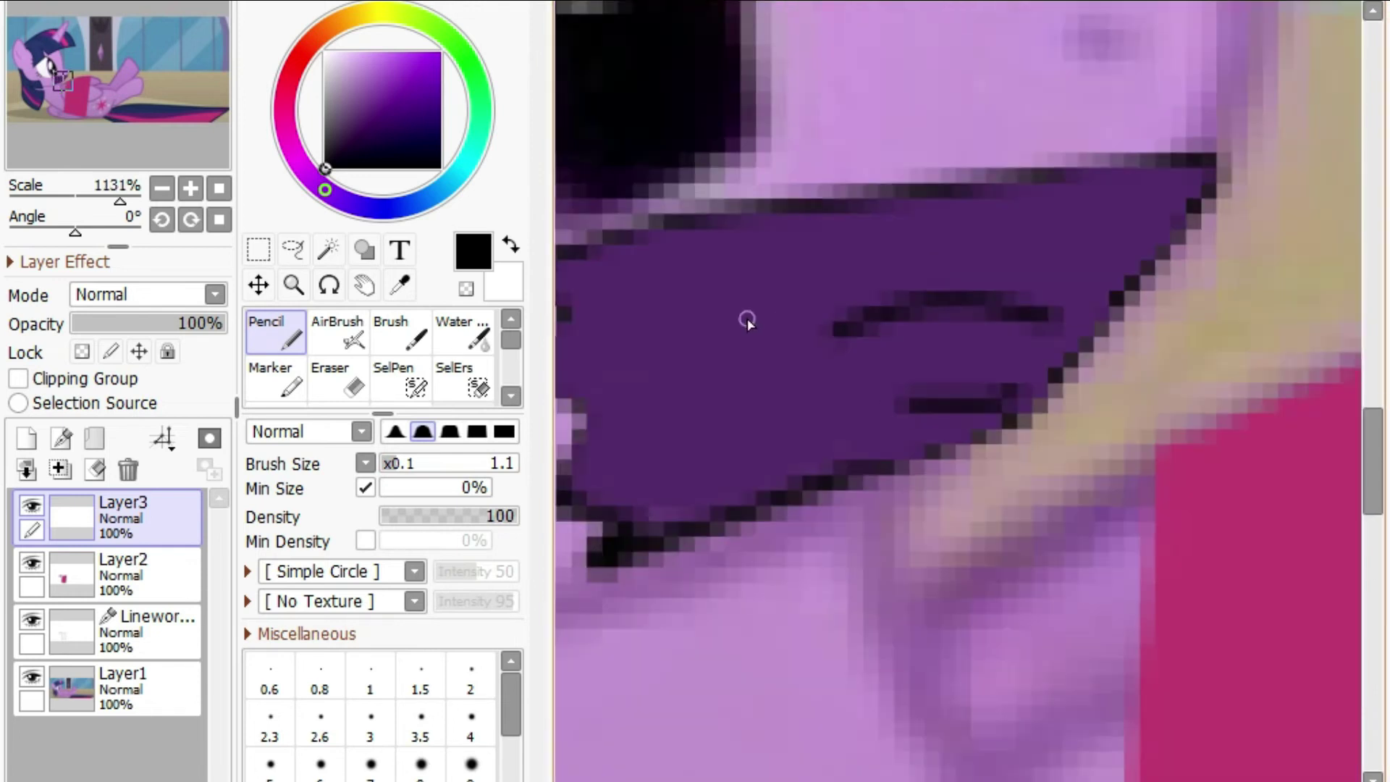
scroll(785, 313, up, 2)
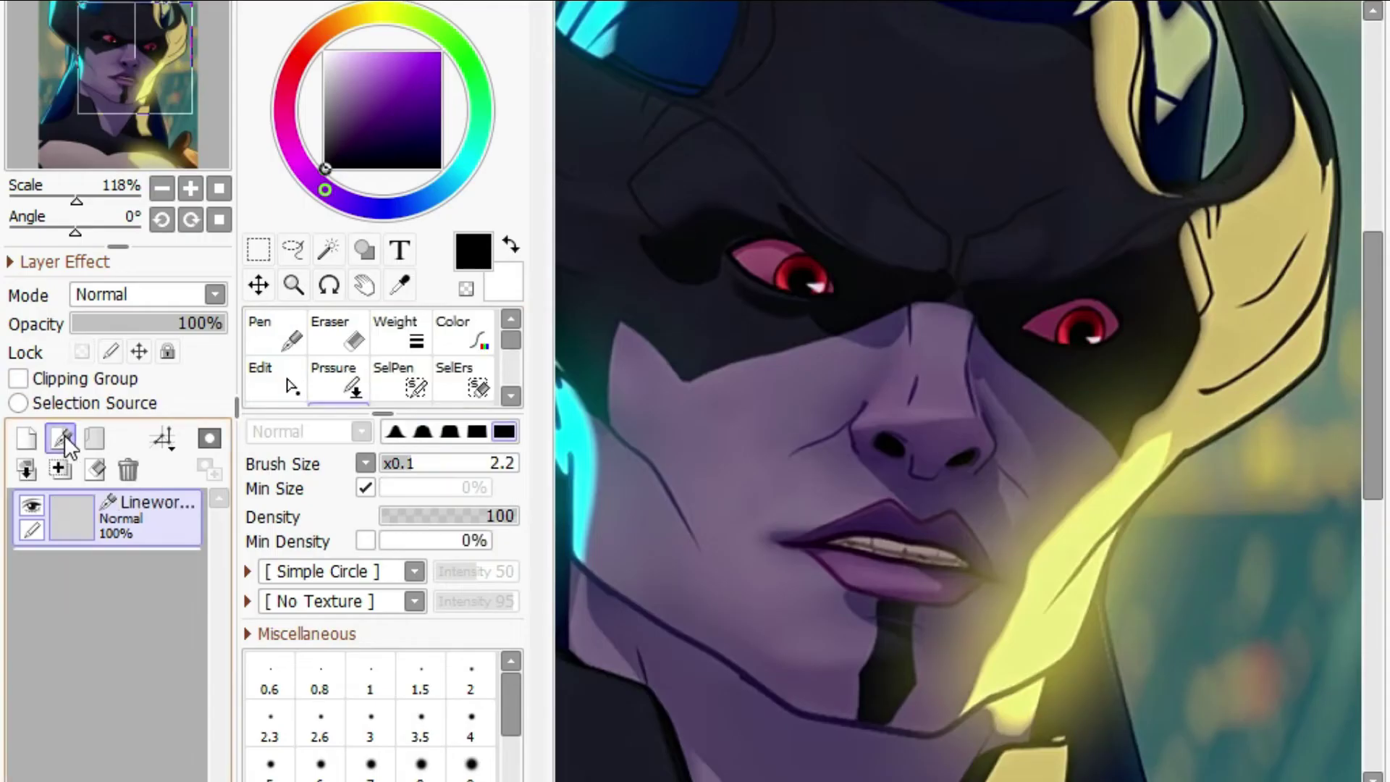
scroll(830, 474, up, 2)
click(611, 457)
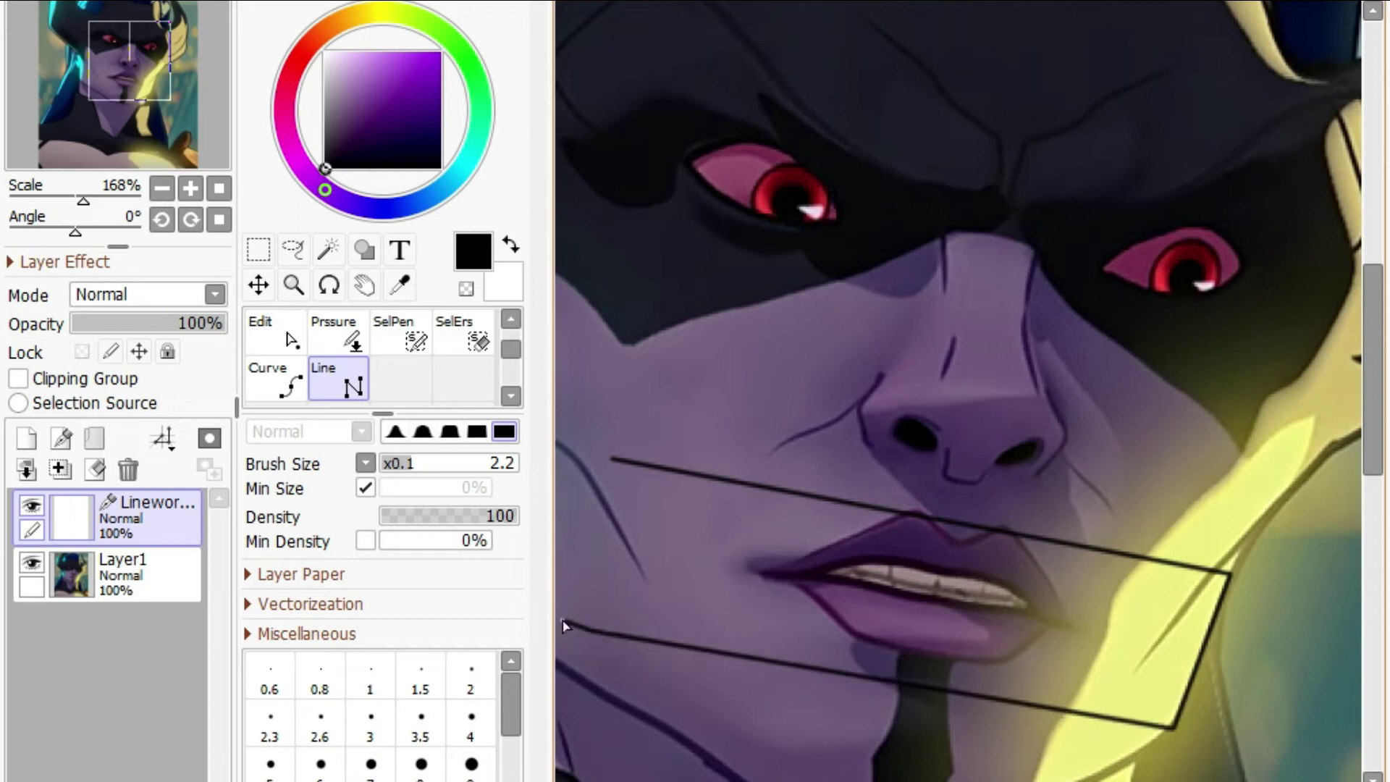
scroll(613, 471, up, 5)
double_click(614, 474)
scroll(684, 557, down, 8)
scroll(777, 588, up, 2)
key(ctrl+z)
key(ctrl+z)
key(ctrl+z)
key(ctrl+z)
key(ctrl+z)
Draw a closed, slightly tilted tape rectangle over the character's mouth with black Line strokes at size 2.2 on the linework layer
click(665, 508)
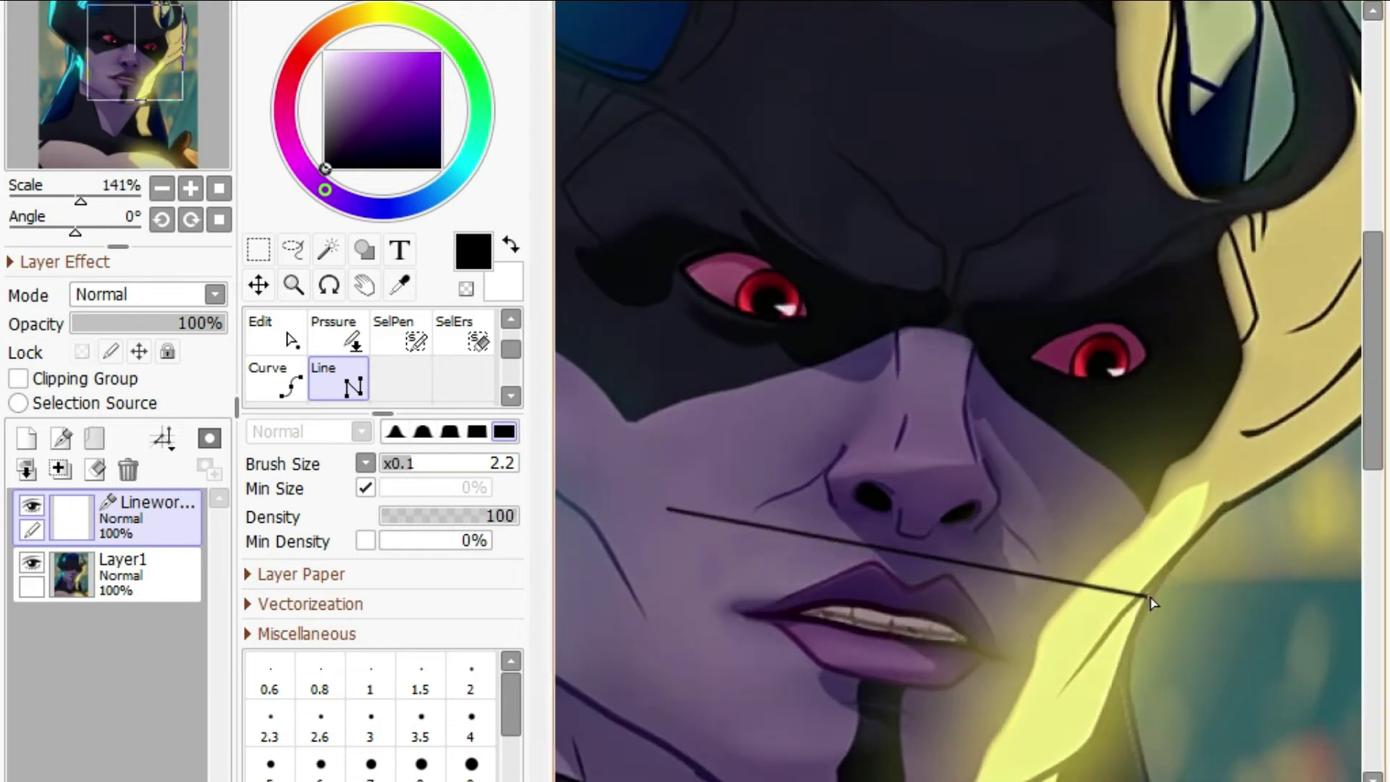
click(1095, 731)
scroll(630, 648, up, 3)
click(638, 645)
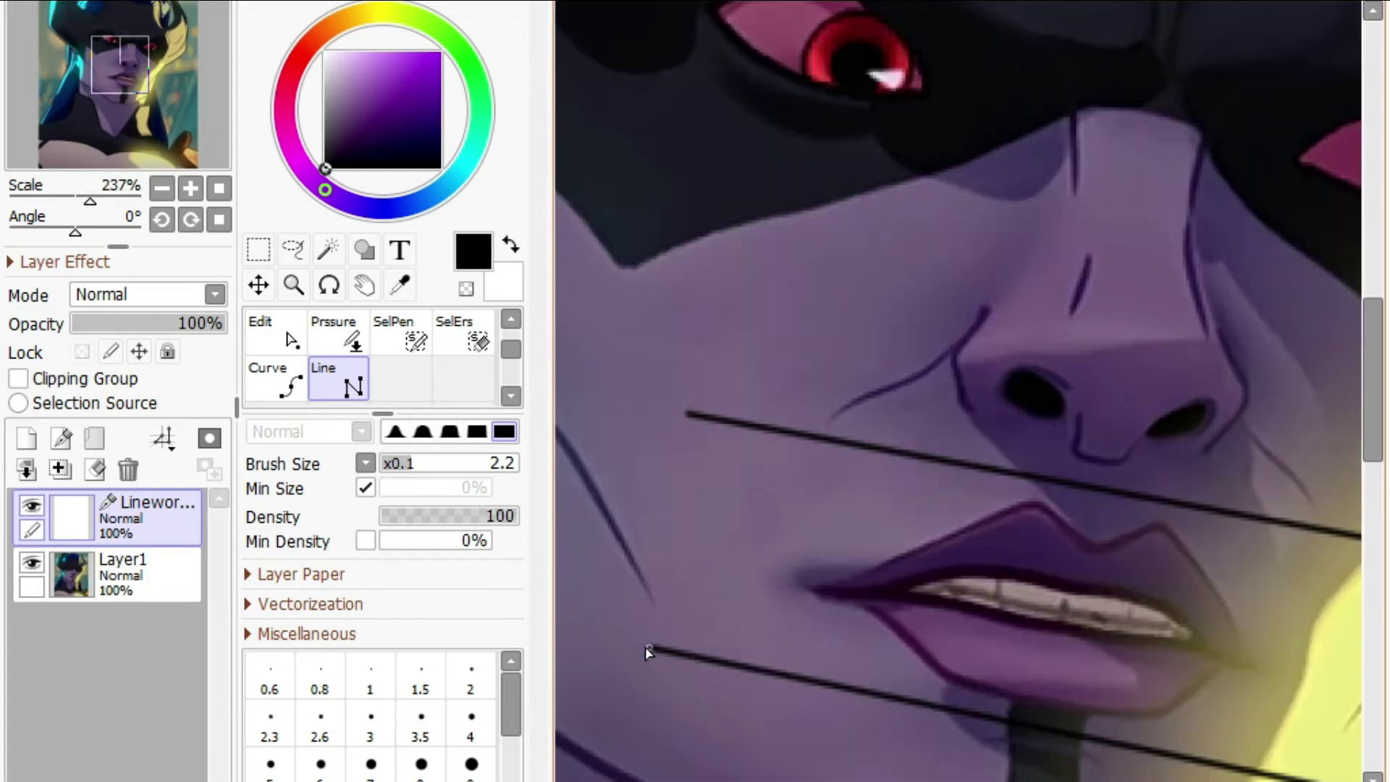
click(689, 418)
scroll(689, 419, down, 3)
scroll(941, 507, up, 2)
Select the tape's interior by transparent area, add Layer2 above the linework and pick near-black from the character's mask
click(27, 438)
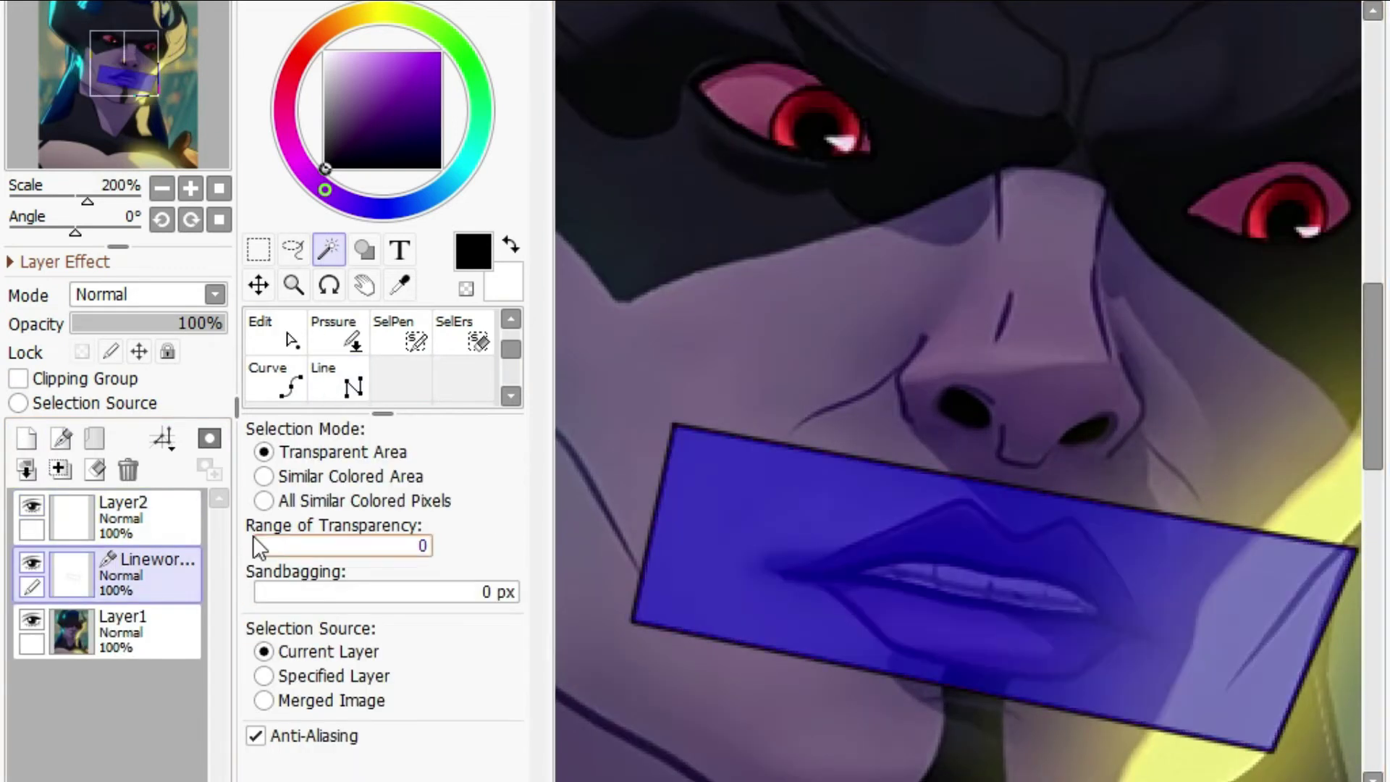
click(156, 518)
right_click(612, 223)
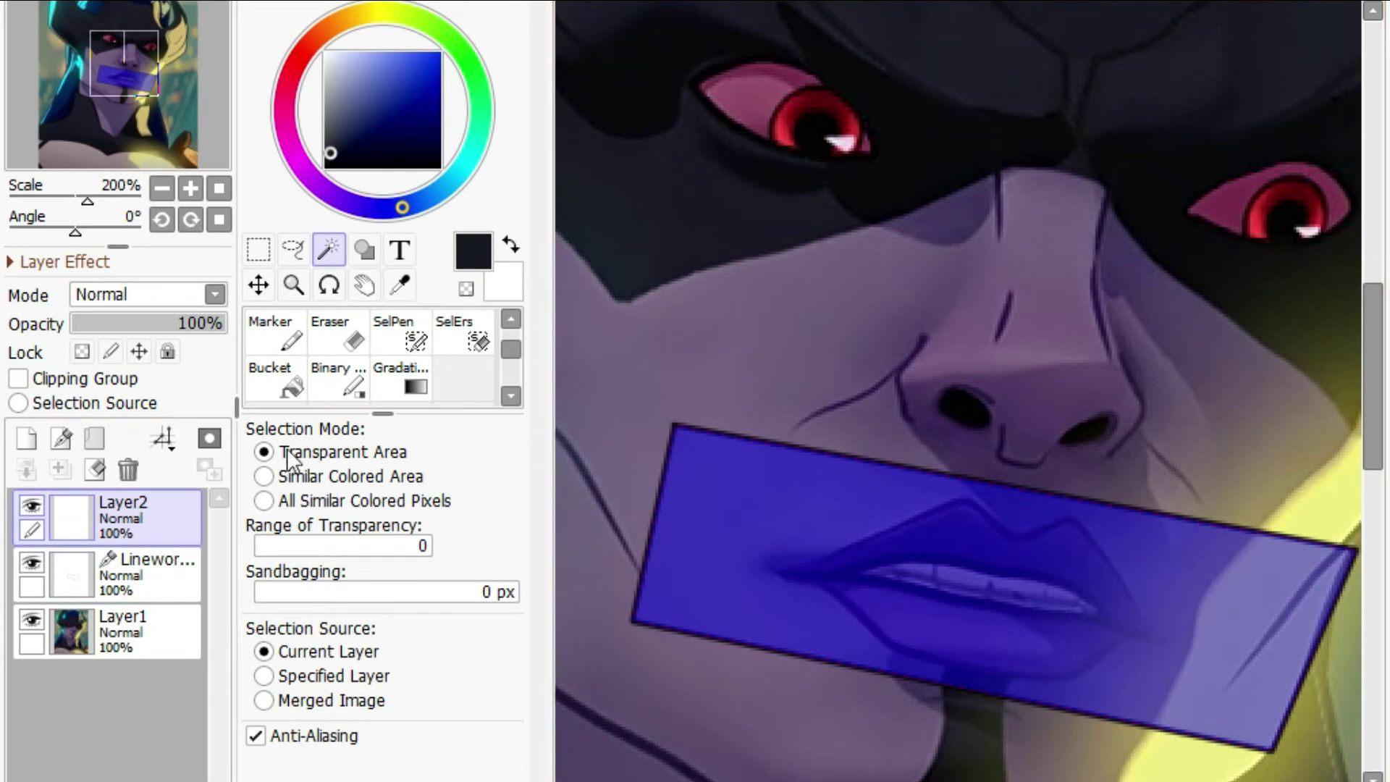
click(155, 575)
click(116, 515)
Fill the selected tape on Layer2 with the picked near-black using the Pencil at size 27, and clear the selection
key(n)
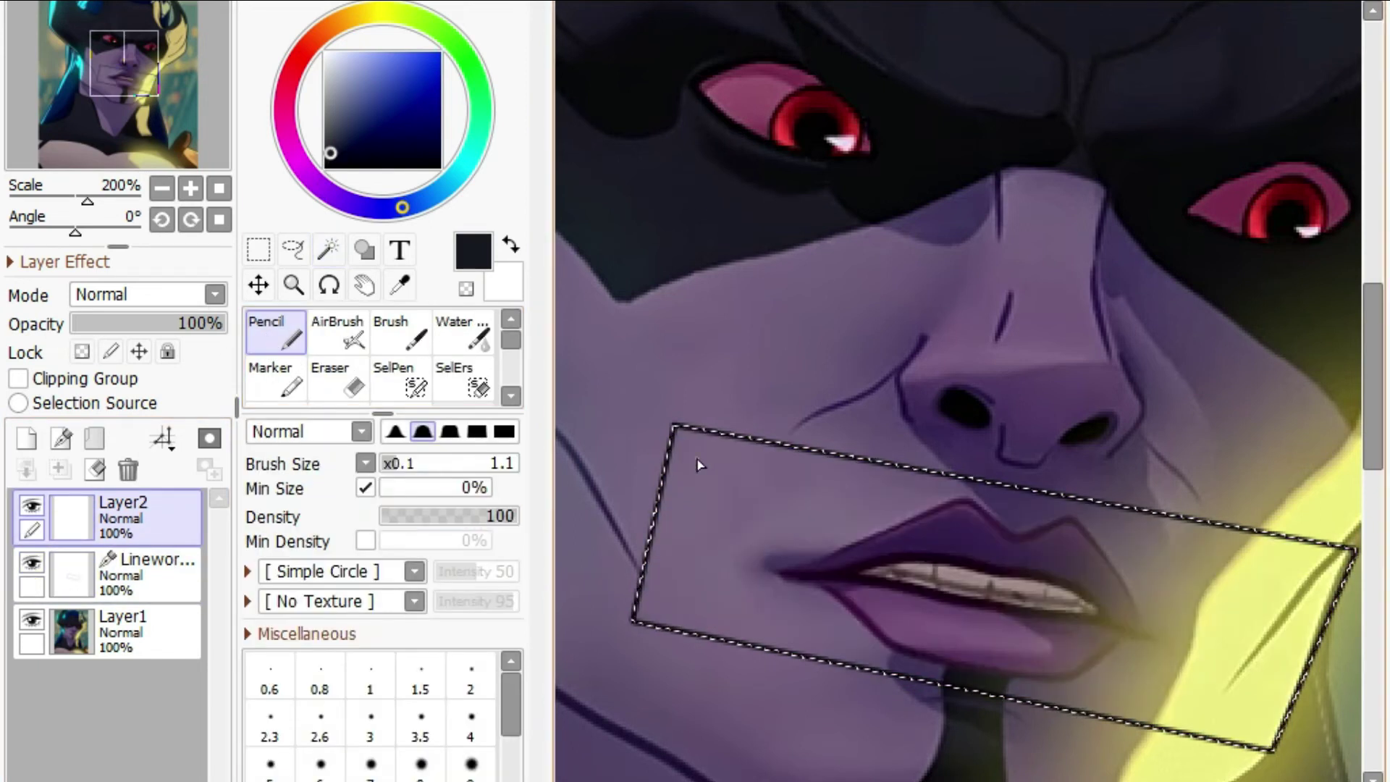
click(366, 463)
click(390, 524)
drag(404, 465, 418, 463)
mouse_move(686, 425)
mouse_down()
mouse_move(689, 503)
mouse_move(1096, 524)
mouse_move(1326, 565)
mouse_move(1256, 739)
mouse_move(1292, 573)
mouse_move(1228, 618)
mouse_move(1089, 558)
mouse_move(830, 645)
mouse_move(879, 612)
mouse_move(1156, 566)
mouse_move(991, 540)
mouse_move(808, 669)
mouse_move(726, 512)
mouse_up()
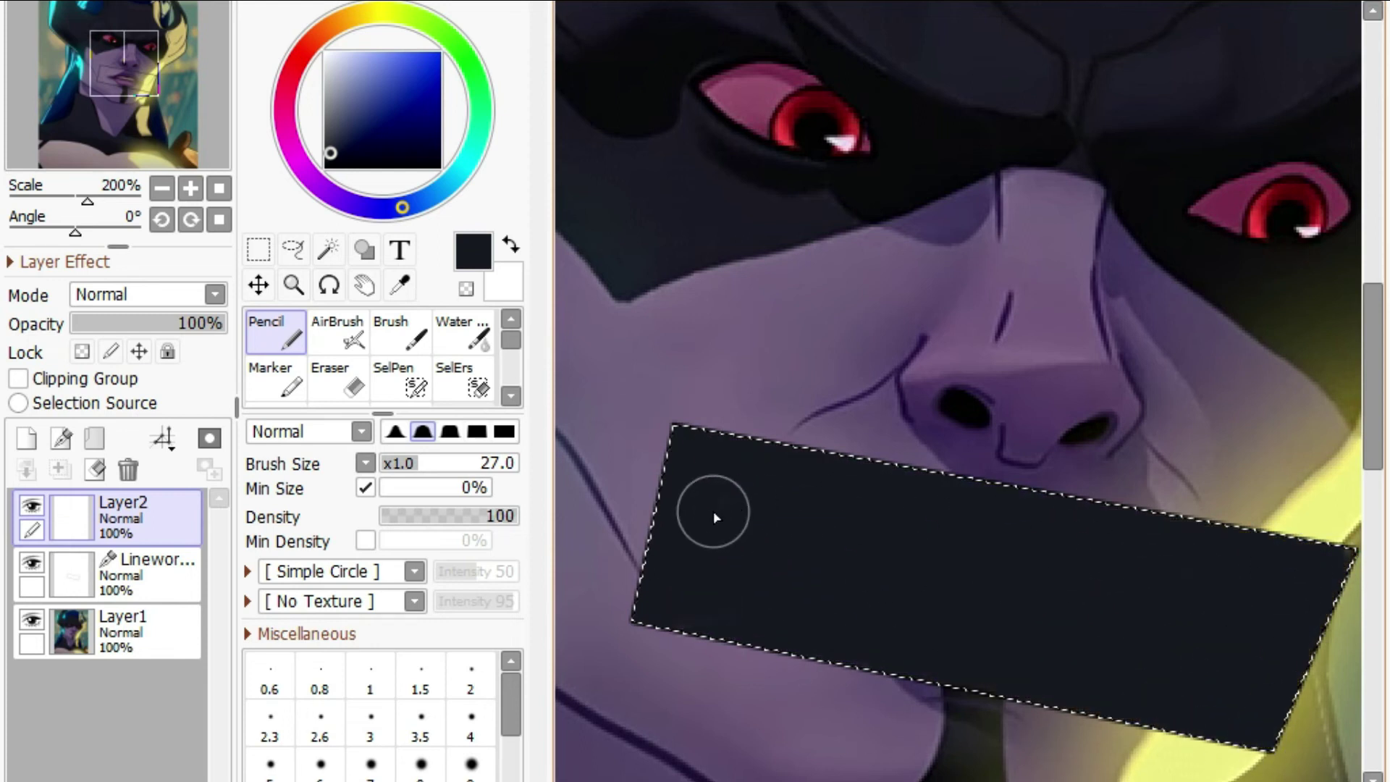
scroll(869, 474, down, 3)
scroll(966, 487, up, 1)
key(ctrl+d)
scroll(651, 512, up, 1)
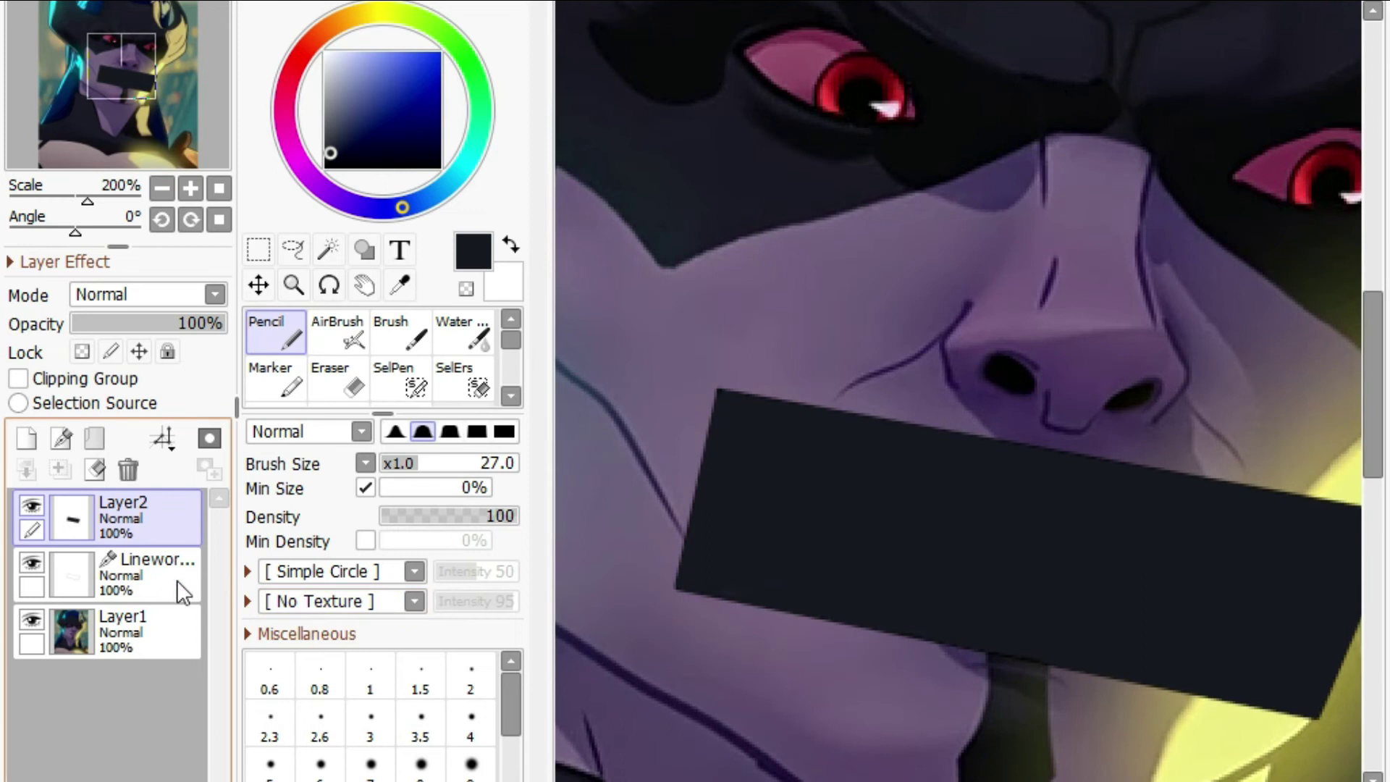
Hide Layer2, add Layer3 above it in the stack and set the Pencil size to 3
click(123, 629)
click(31, 505)
click(158, 591)
click(25, 439)
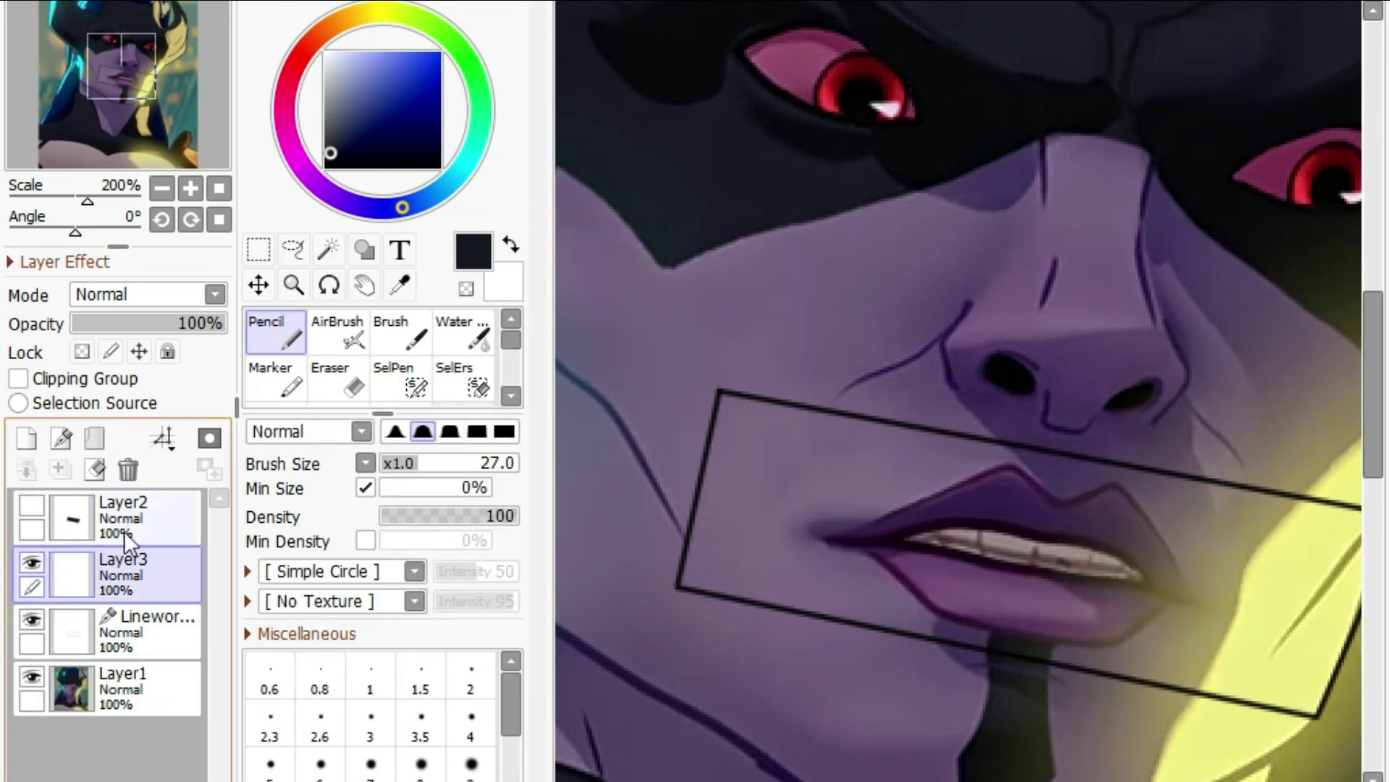
drag(145, 541, 137, 507)
click(385, 463)
click(369, 723)
Trace the outer contour of the upper and lower lips in black on Layer3
scroll(1107, 506, up, 2)
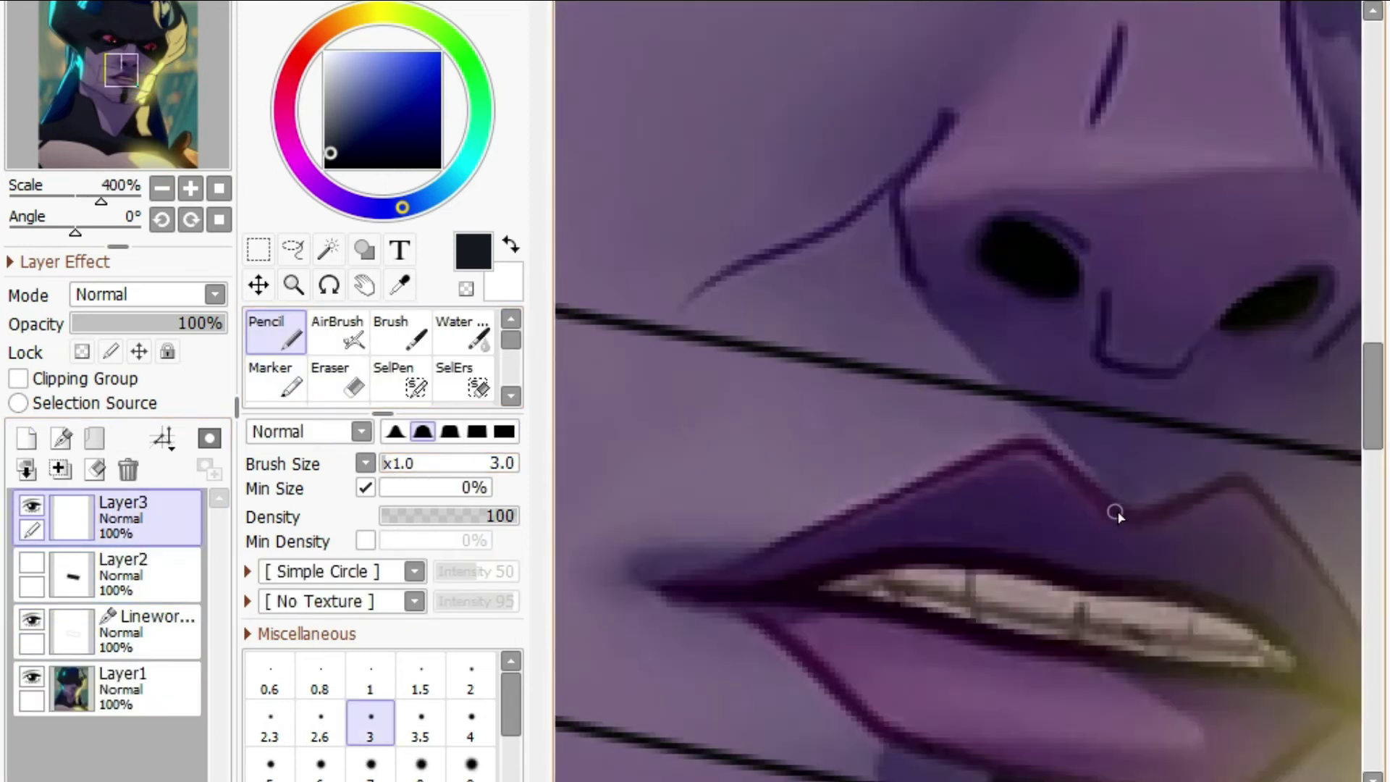
drag(997, 452, 802, 537)
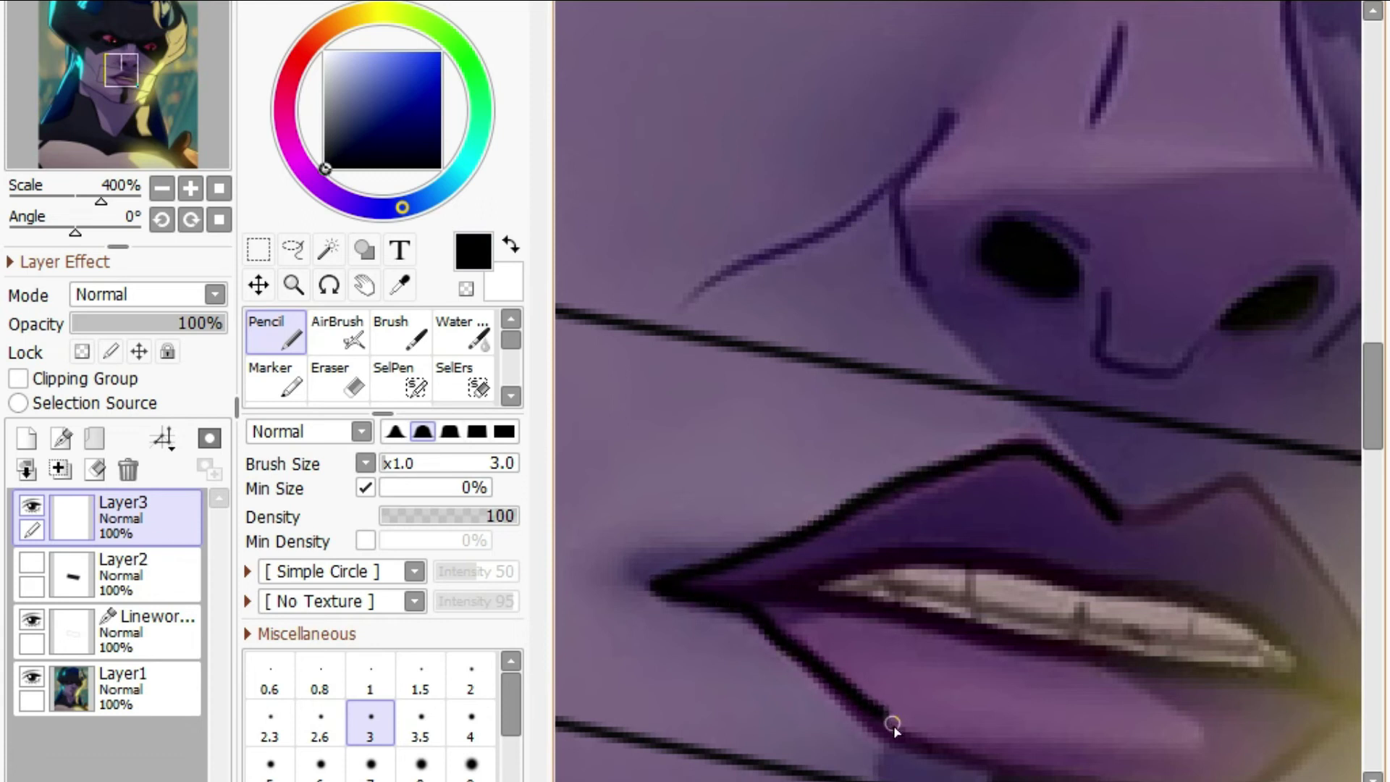
drag(1137, 781, 1167, 781)
scroll(1072, 419, down, 1)
drag(1369, 434, 1369, 475)
scroll(1051, 478, up, 2)
mouse_move(1012, 467)
mouse_down()
mouse_move(1087, 461)
mouse_move(1189, 402)
mouse_up()
drag(1255, 323, 1151, 130)
key(ctrl+z)
mouse_move(996, 470)
mouse_down()
mouse_move(1082, 463)
mouse_move(1189, 387)
mouse_move(1261, 362)
mouse_move(1237, 273)
mouse_move(1167, 149)
mouse_up()
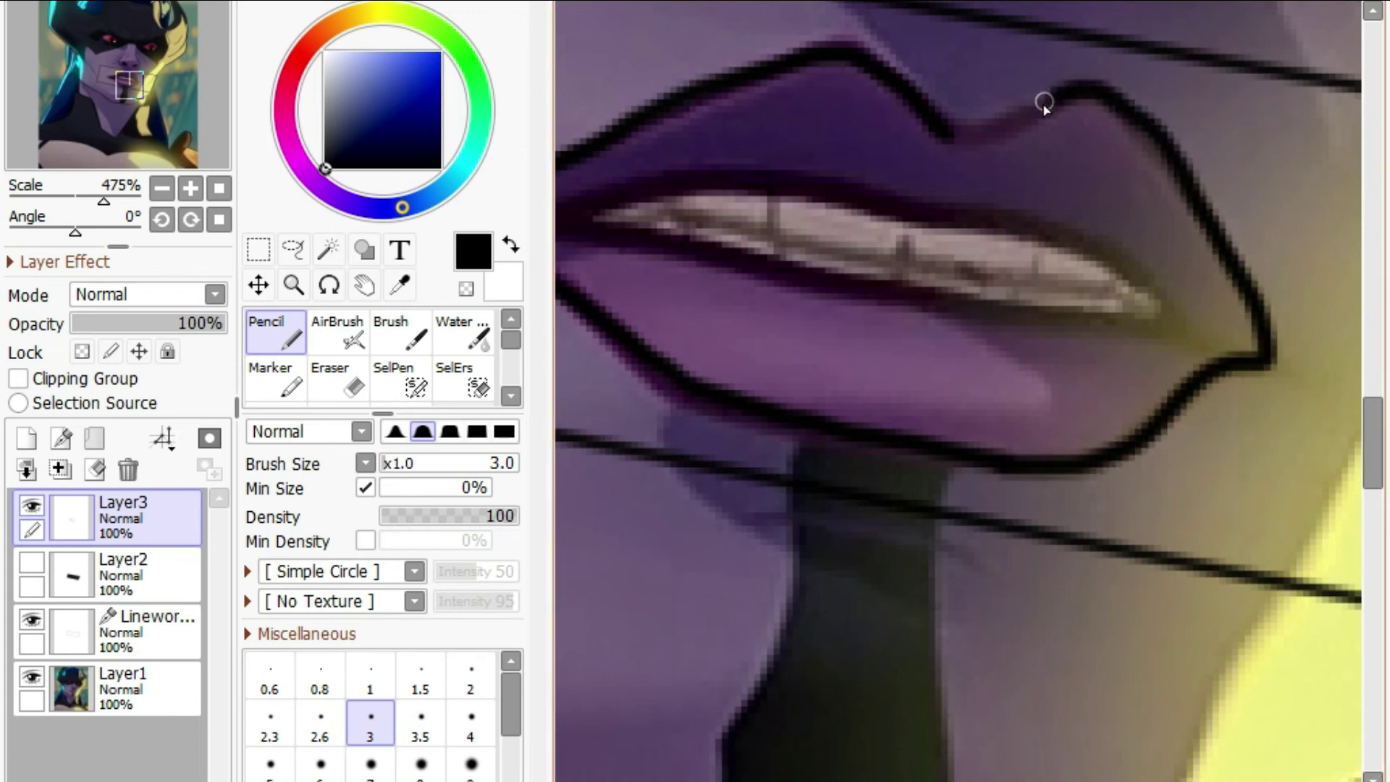
drag(974, 262, 914, 242)
click(574, 1)
drag(1003, 781, 995, 781)
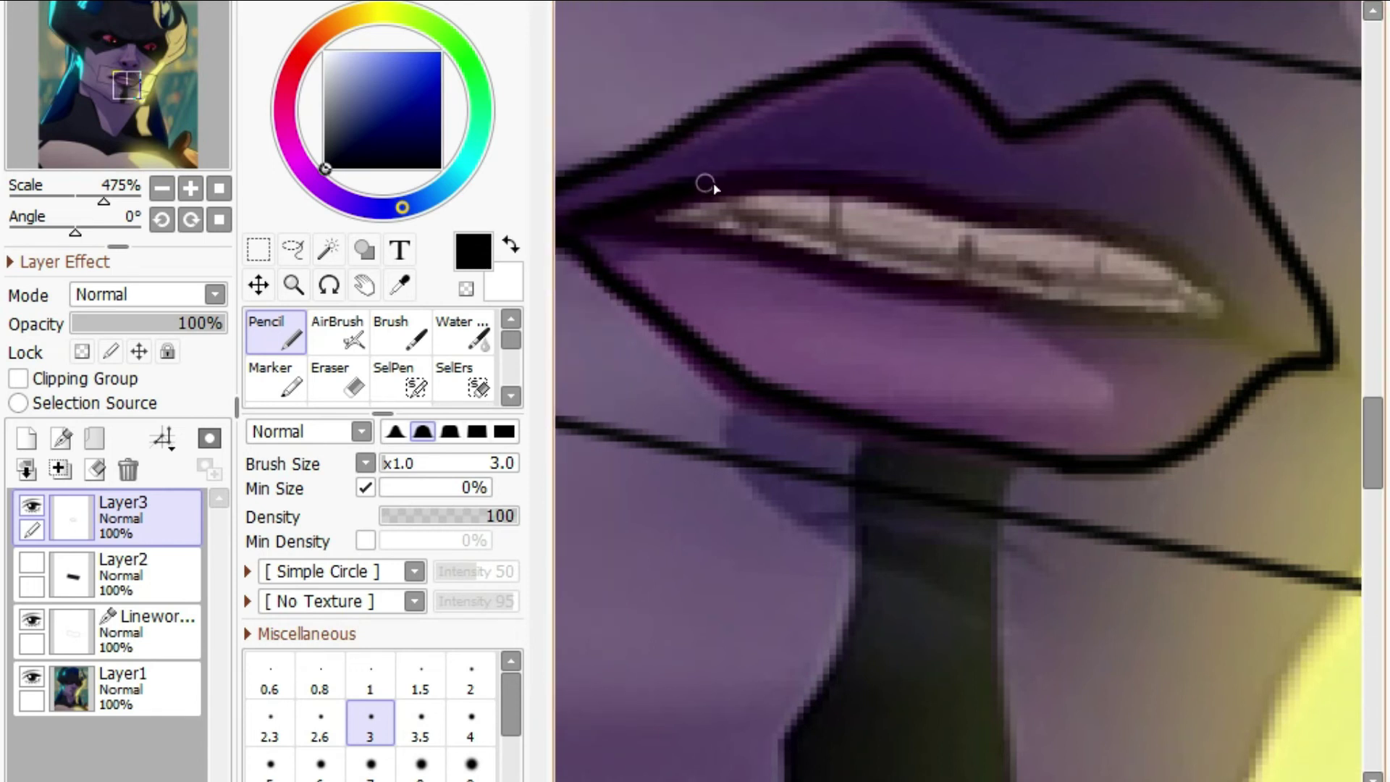
Draw the upper lip's inner edge and a mouth line running between the lip corners in black
drag(1063, 222, 1165, 264)
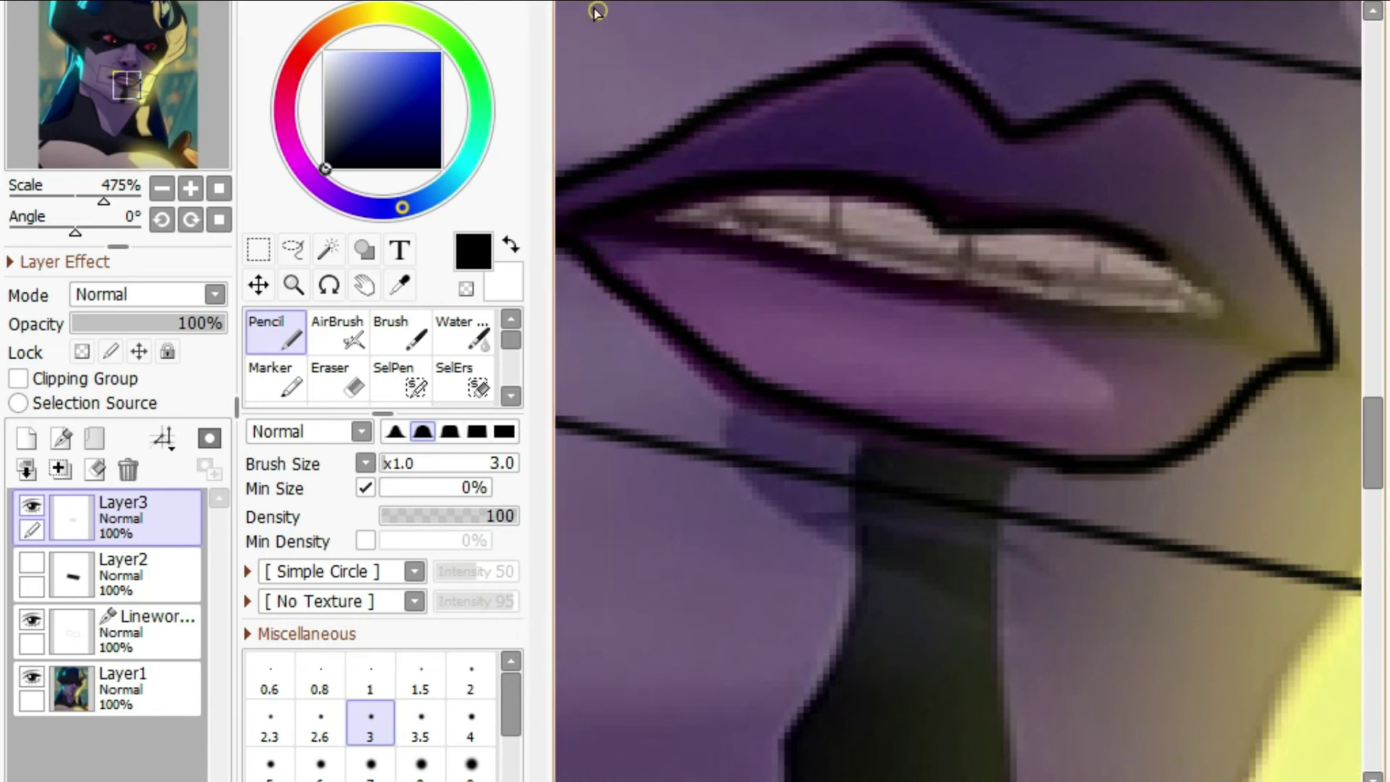
click(585, 1)
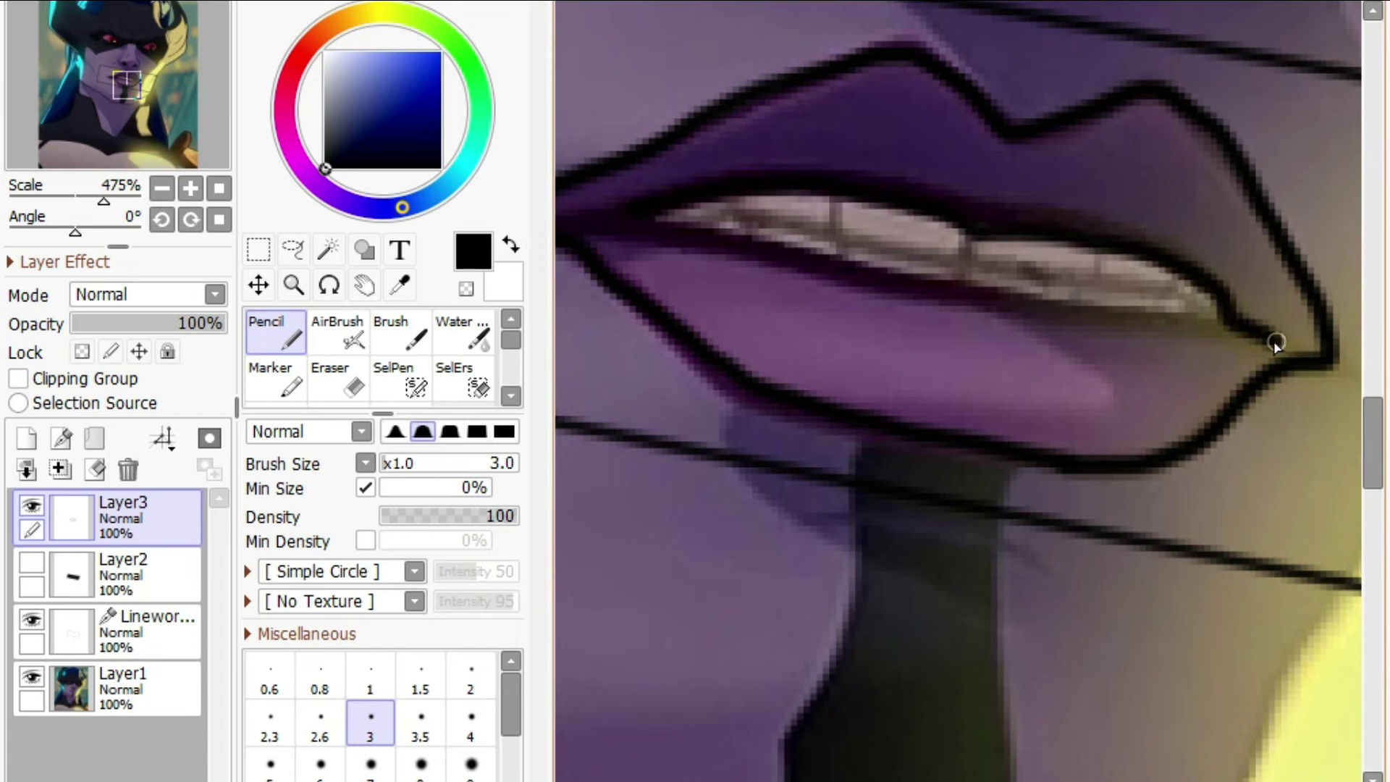
mouse_move(691, 223)
mouse_down()
mouse_move(993, 252)
mouse_move(1305, 348)
mouse_up()
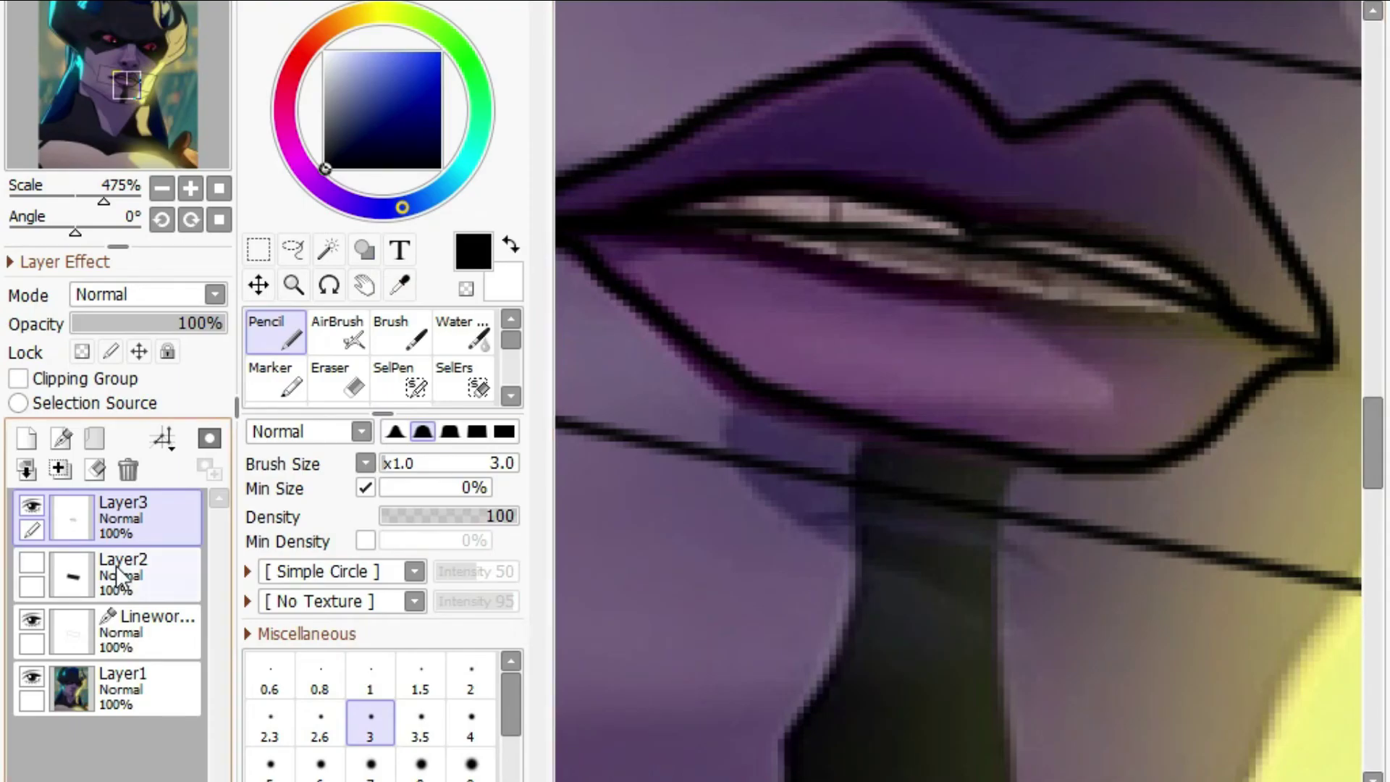
Show Layer2 again beneath the lip outline and make it the active layer
click(41, 567)
drag(42, 568, 178, 588)
scroll(689, 416, down, 10)
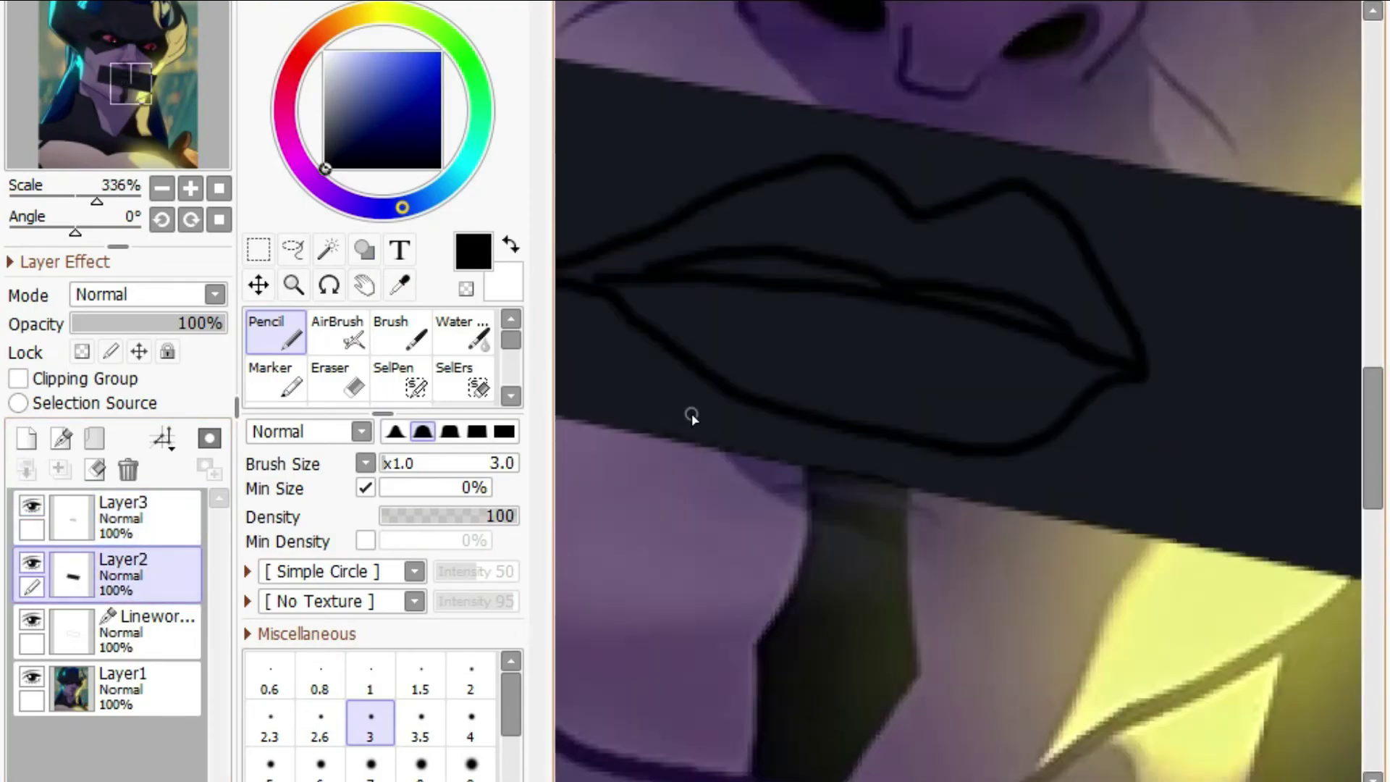
drag(1047, 781, 977, 781)
scroll(867, 252, up, 5)
scroll(868, 254, up, 3)
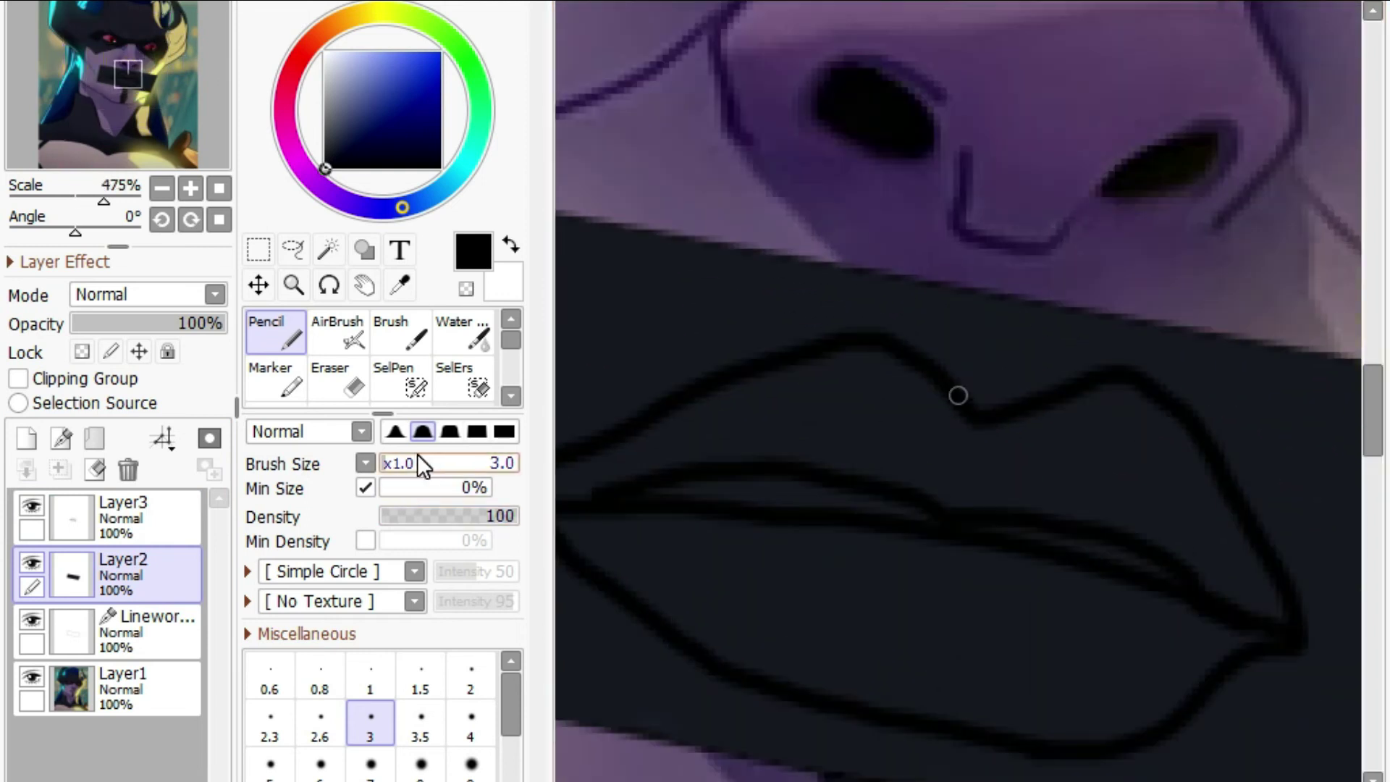
Erase the upper lip's inner edge line on Layer3 with the Eraser at size 3, keeping the single mouth line
key(e)
mouse_move(818, 482)
mouse_down()
mouse_move(637, 488)
mouse_move(652, 484)
mouse_up()
key(ctrl+z)
click(156, 518)
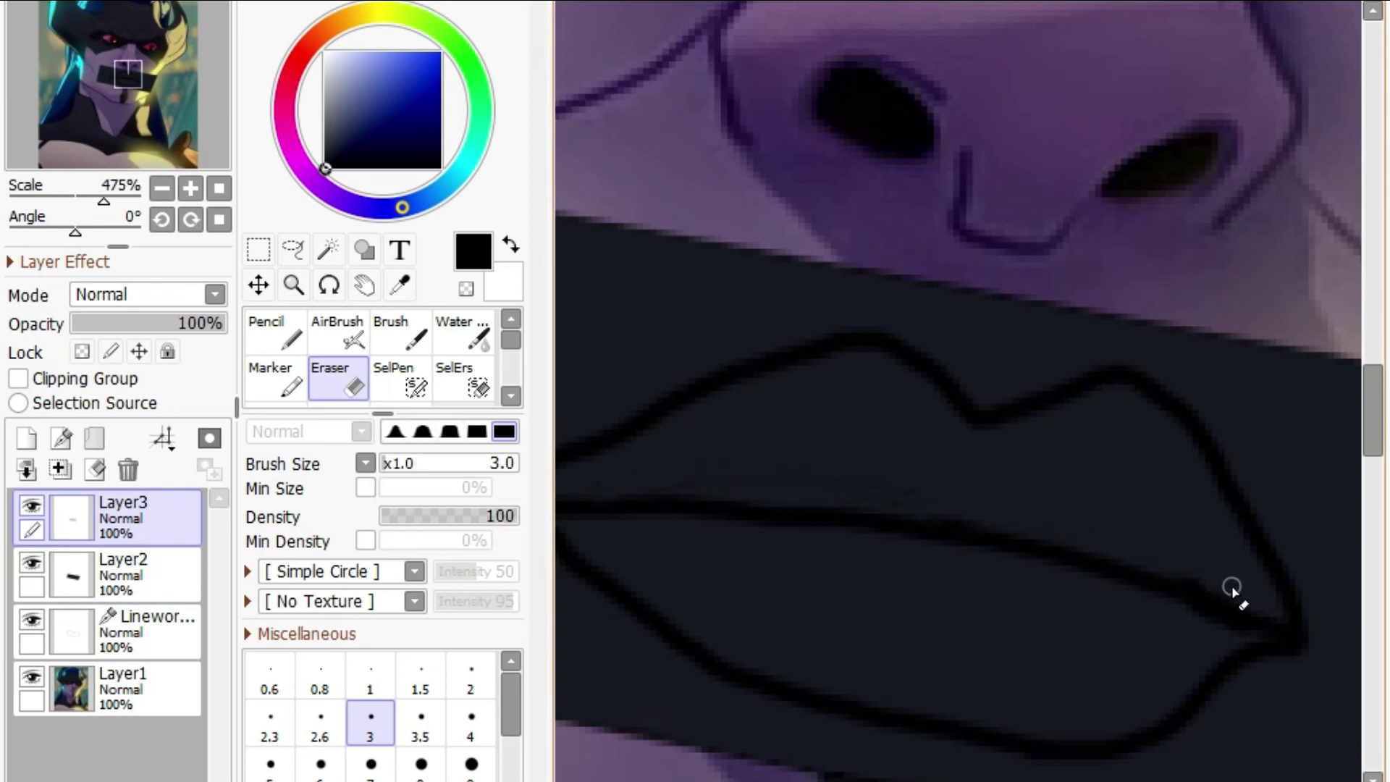
scroll(1232, 588, up, 3)
scroll(797, 405, down, 5)
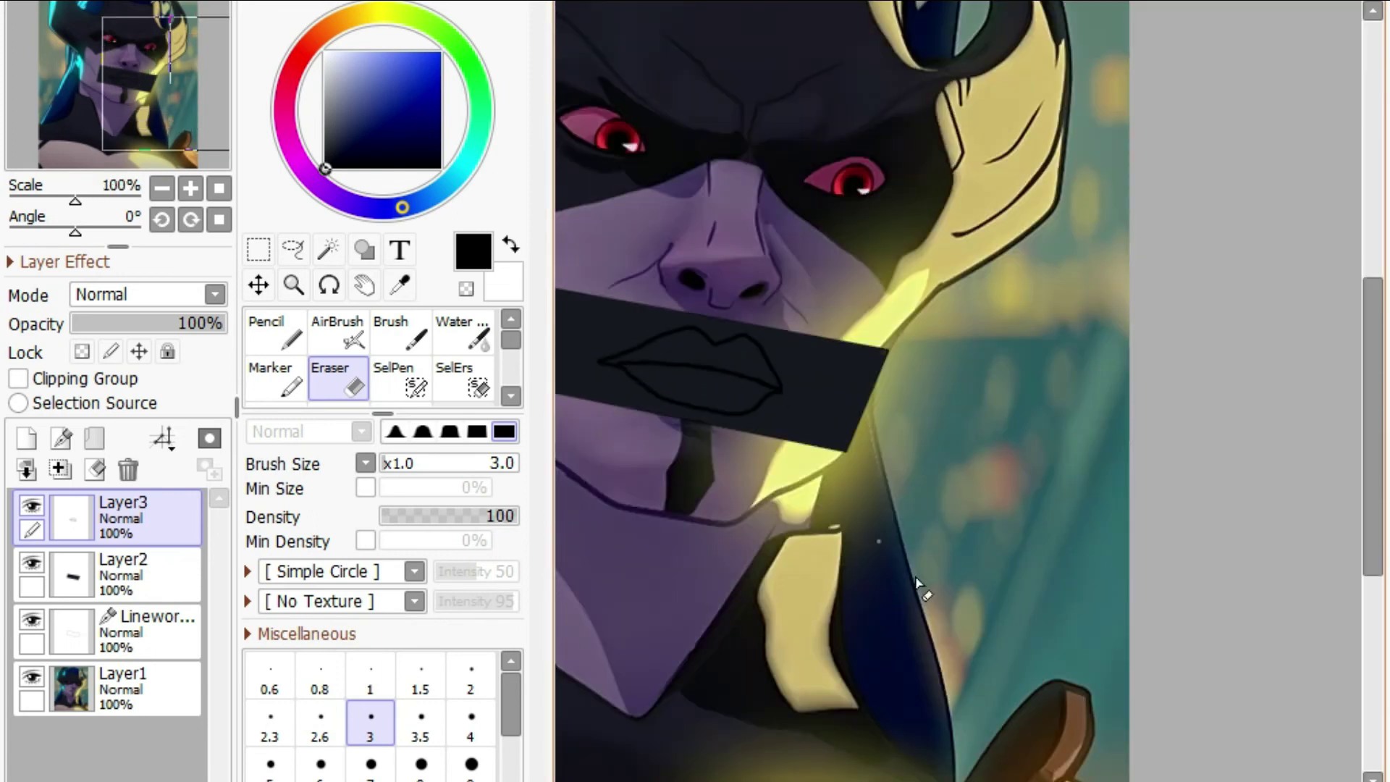
Reconnect the mouth line to the left corner of the lips with the Pencil on Layer3
scroll(890, 340, up, 4)
scroll(660, 348, up, 3)
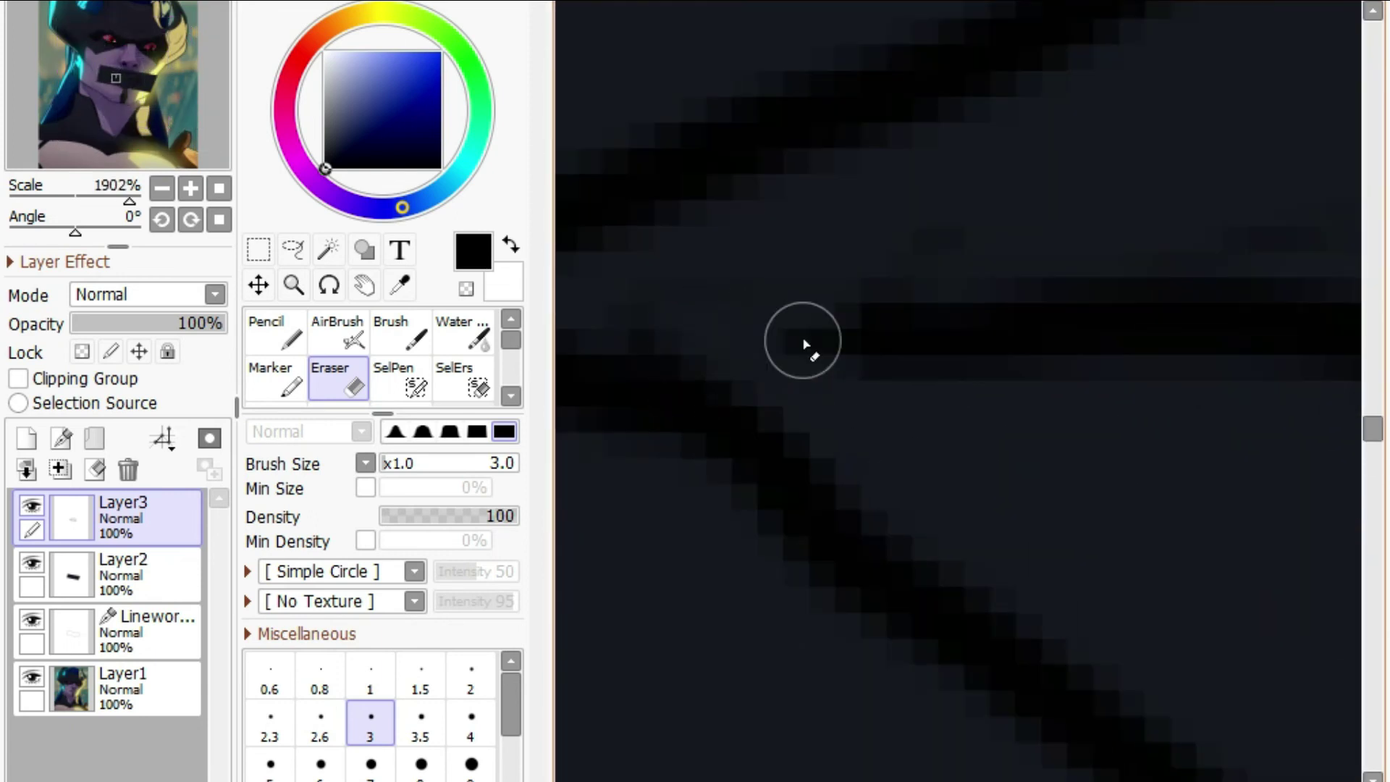
click(289, 330)
scroll(1045, 264, down, 12)
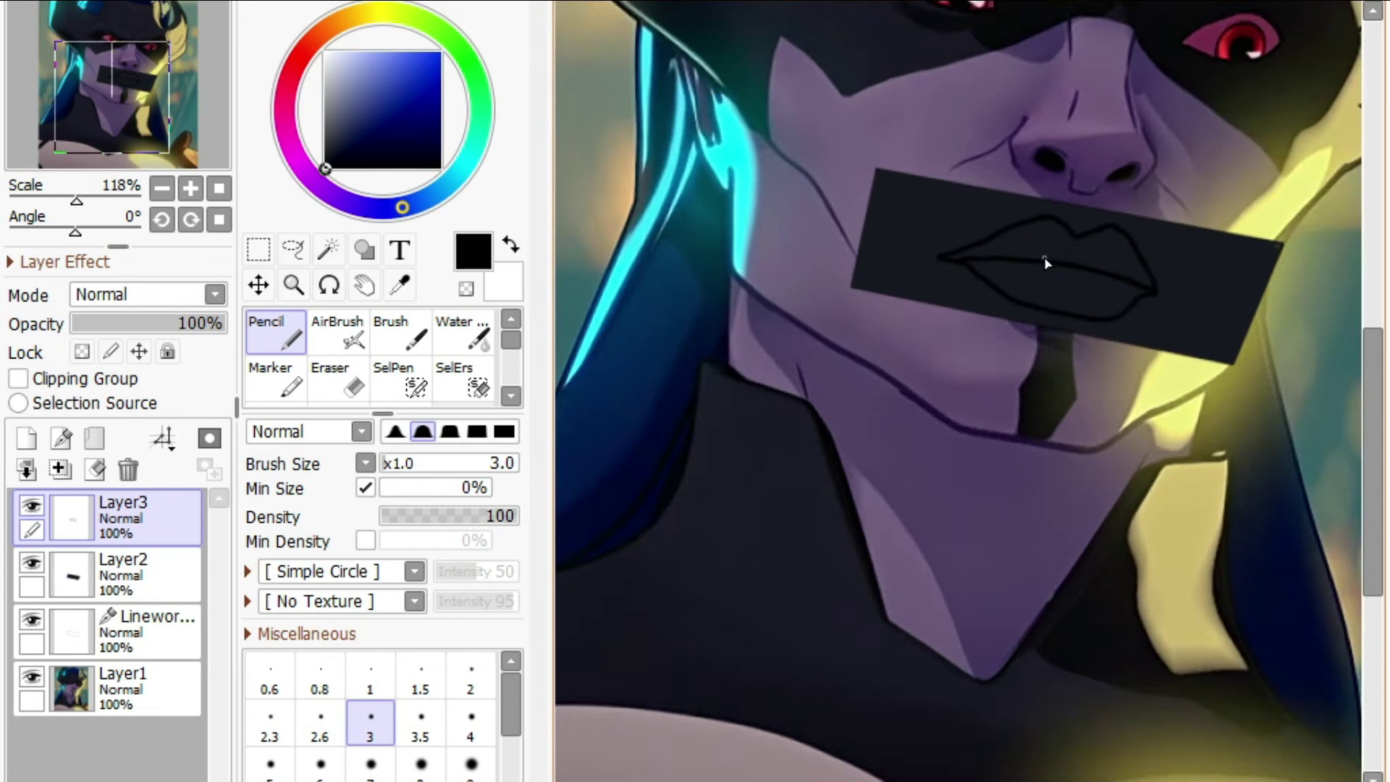
Draw two short black crease lines at each end of the tape on Layer3 with the Pencil at size 3
scroll(1138, 374, up, 4)
scroll(1137, 373, up, 3)
scroll(1139, 459, down, 4)
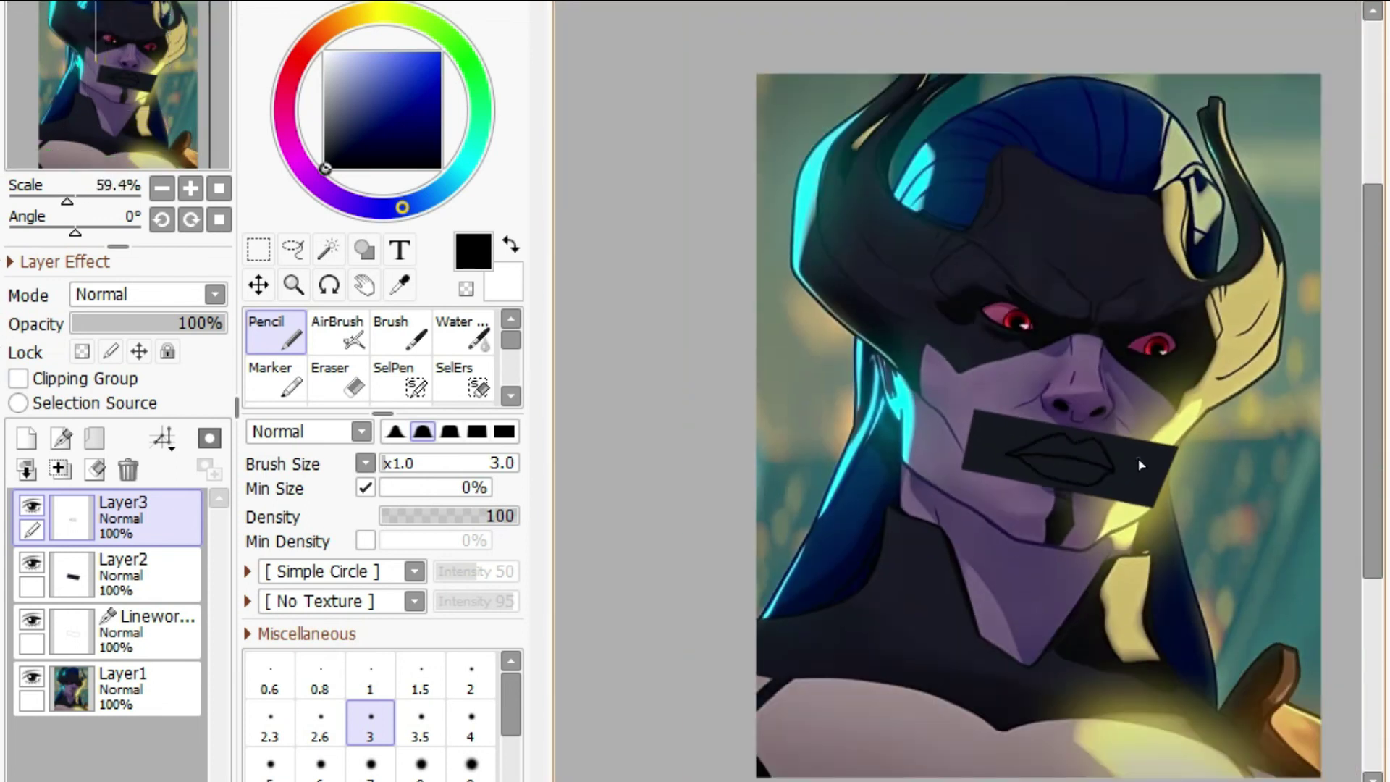
scroll(1115, 441, up, 3)
scroll(1110, 436, up, 2)
drag(1303, 486, 1184, 483)
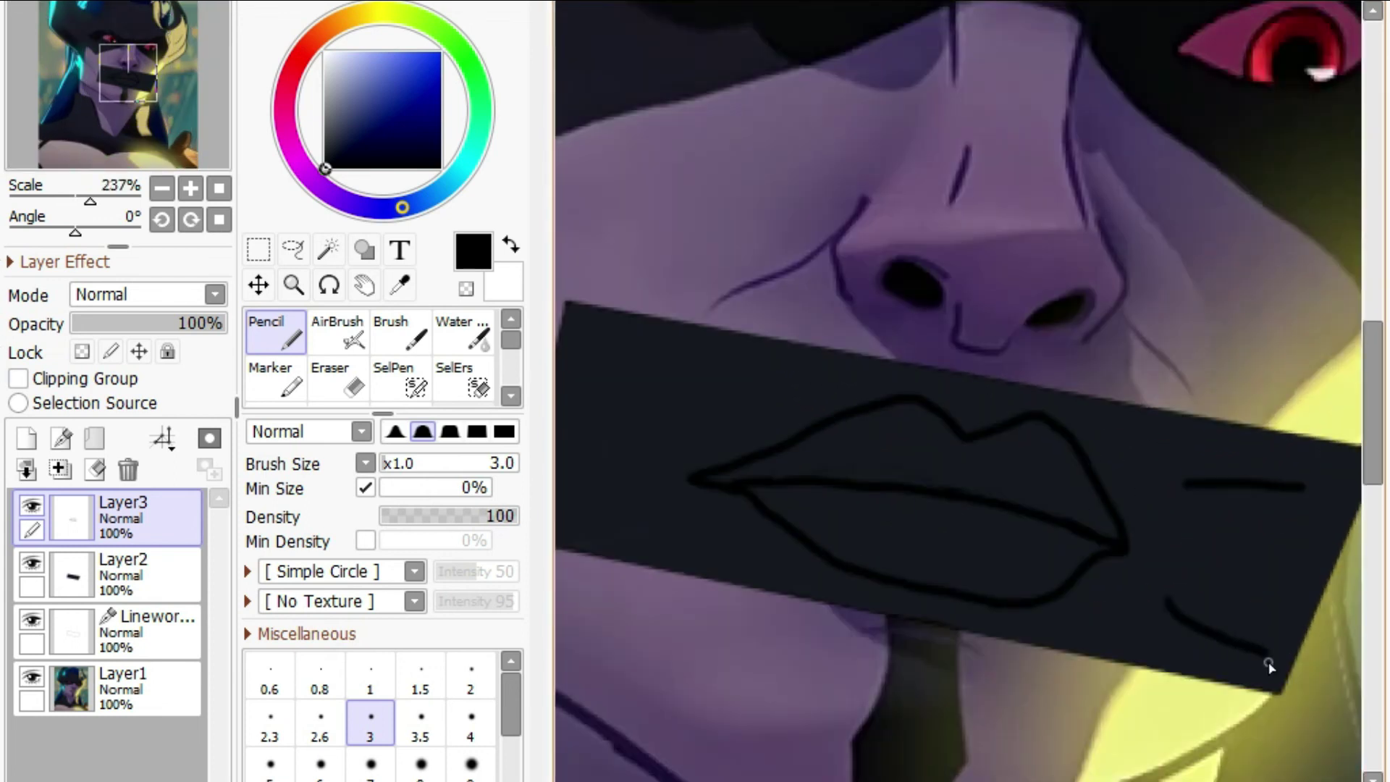
key(Left)
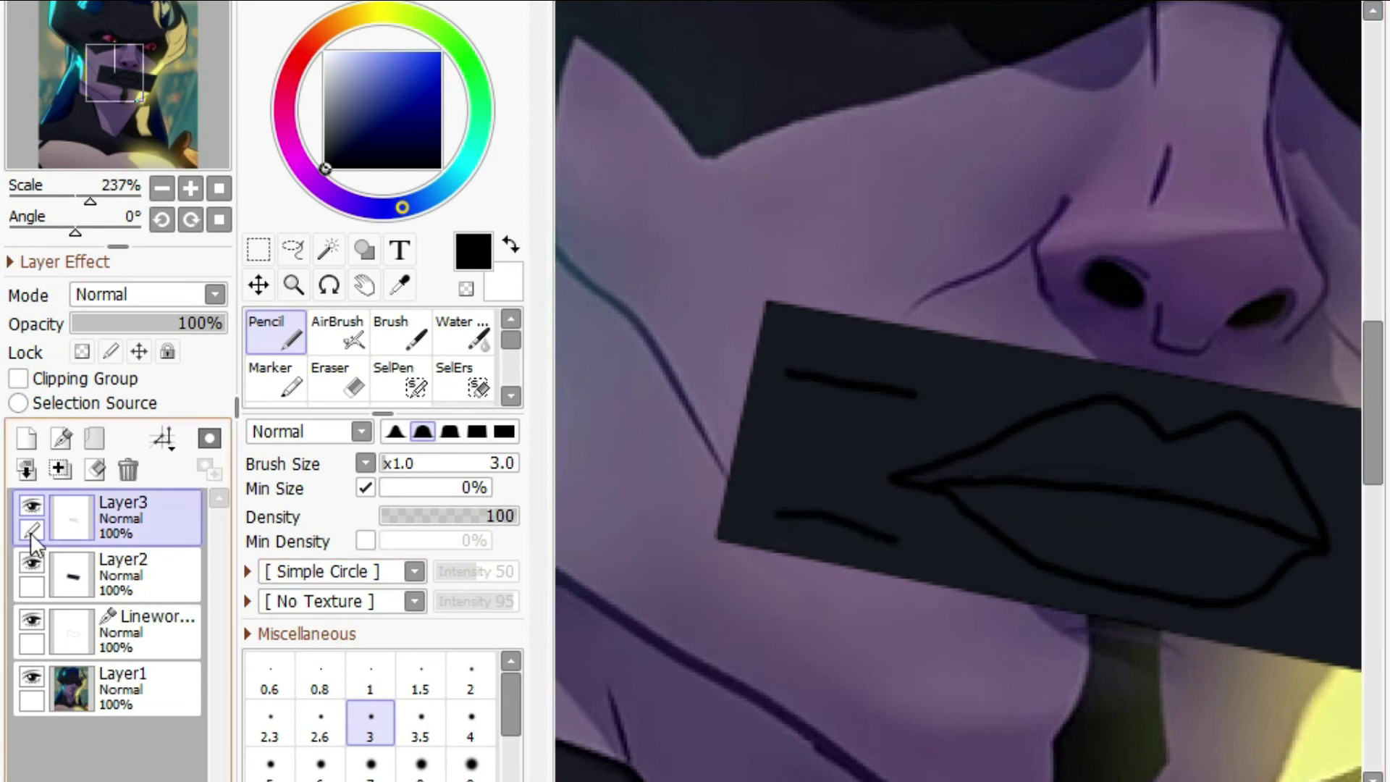
Select the whole lip area inside the outline with the Magic Wand and include the unselected specks and mouth line
click(327, 250)
click(1049, 466)
scroll(1127, 563, up, 1)
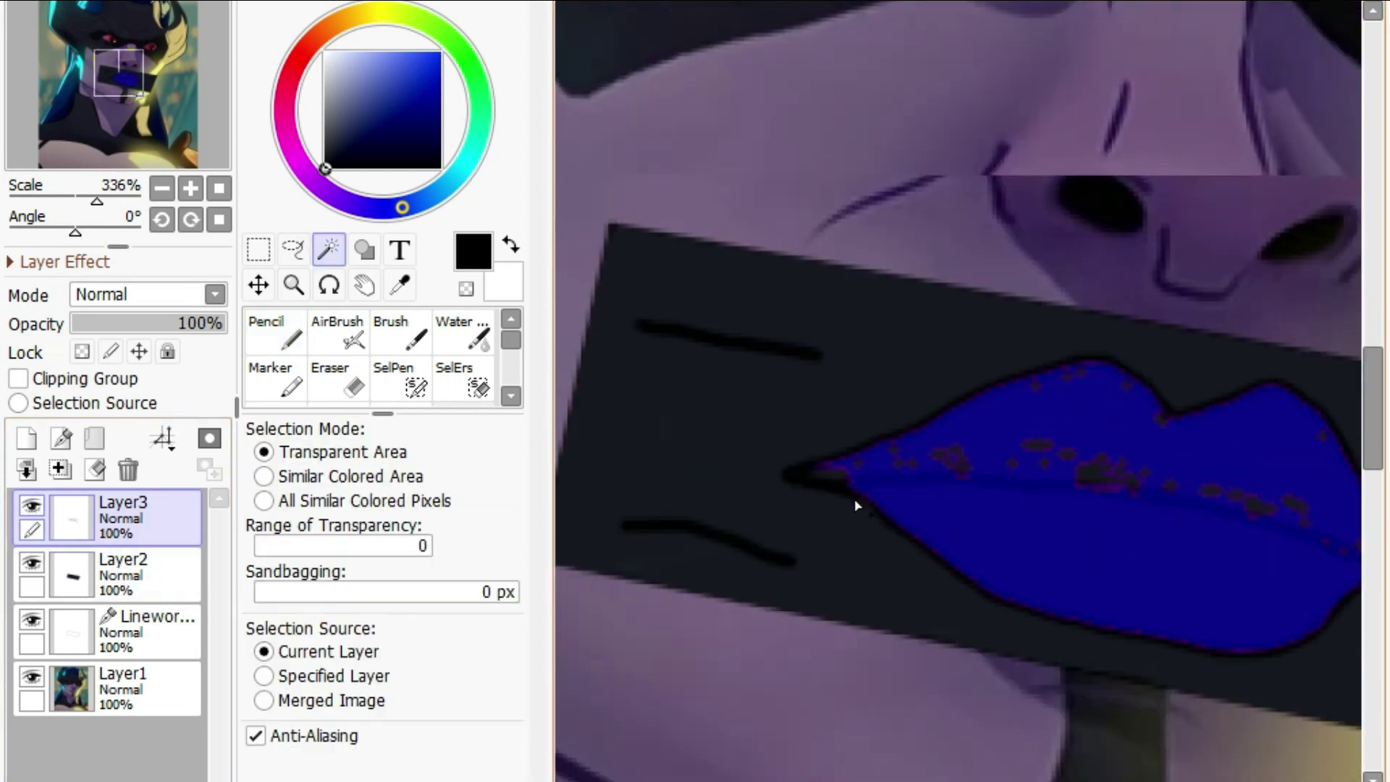
scroll(807, 472, up, 1)
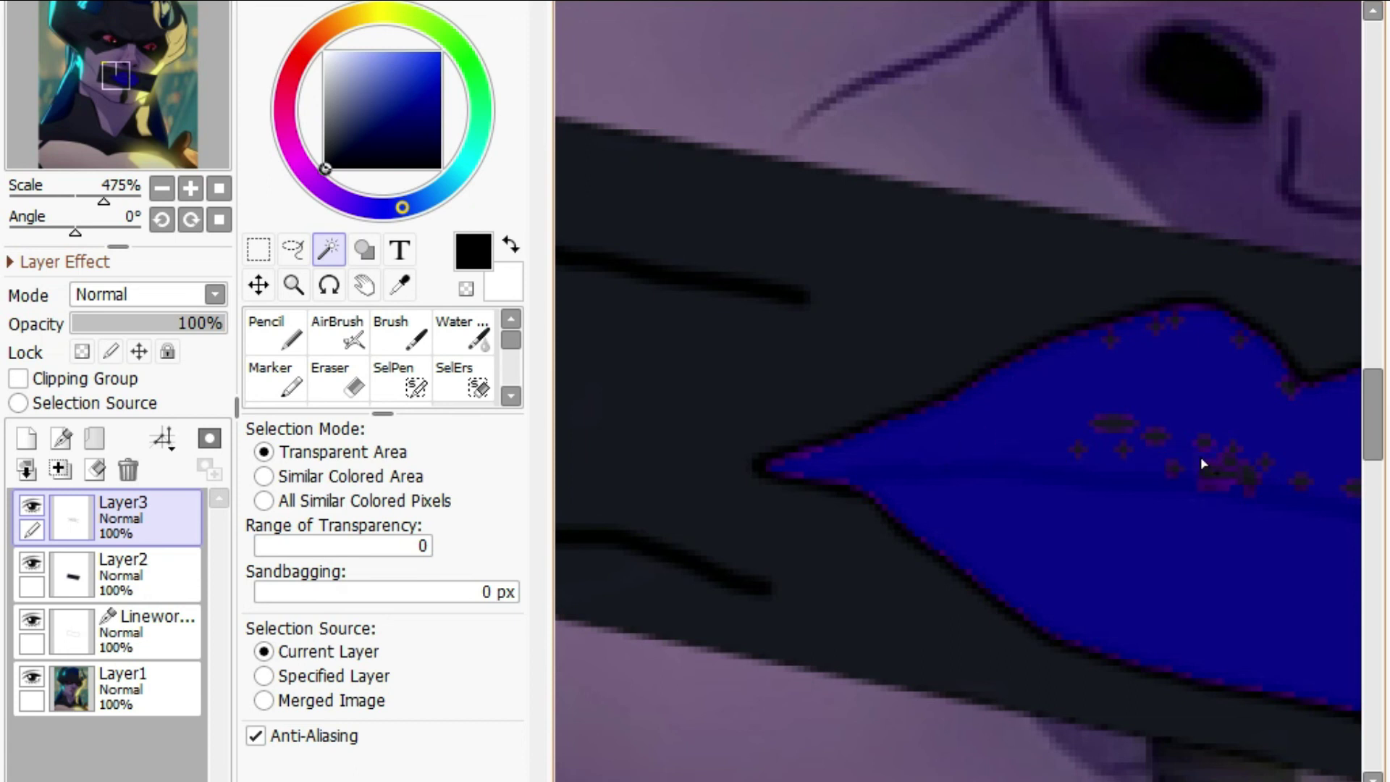
scroll(1202, 463, up, 1)
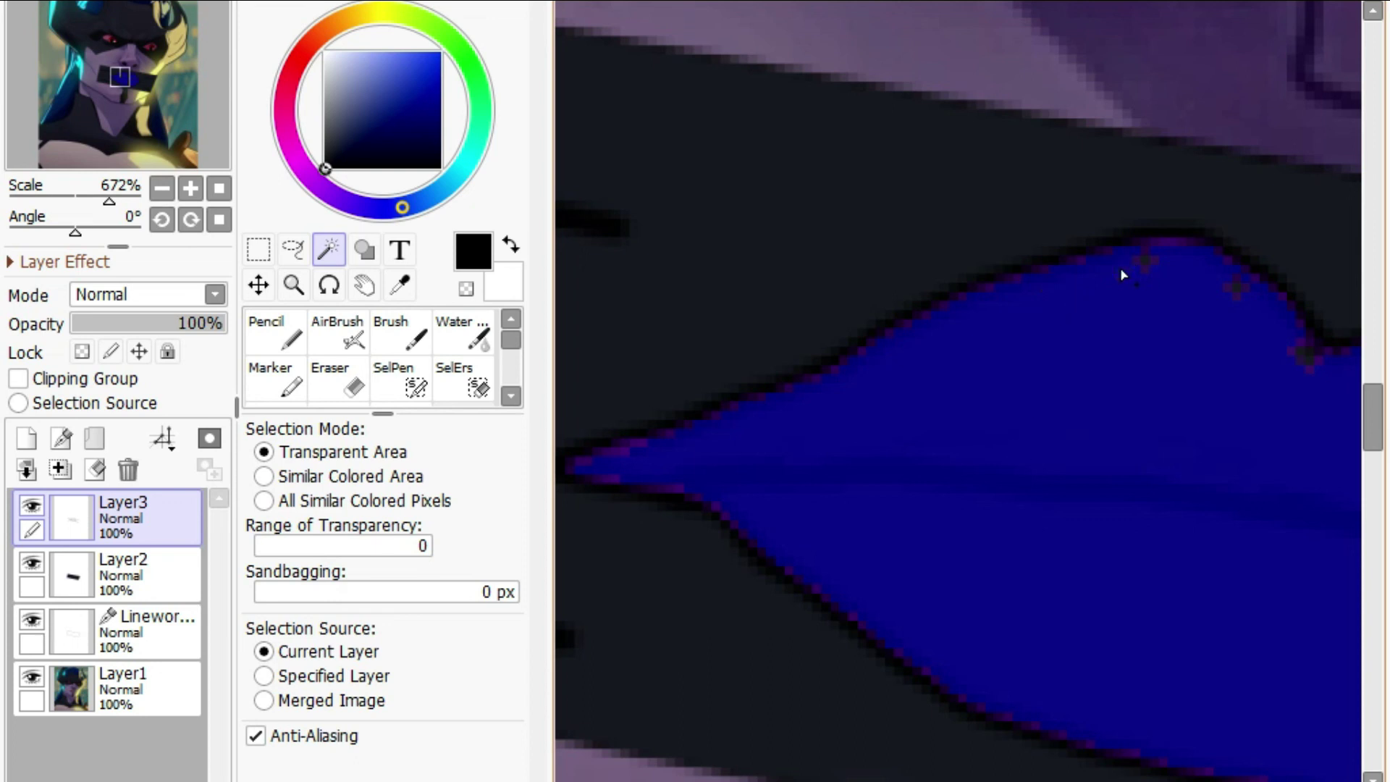
drag(1303, 354, 853, 496)
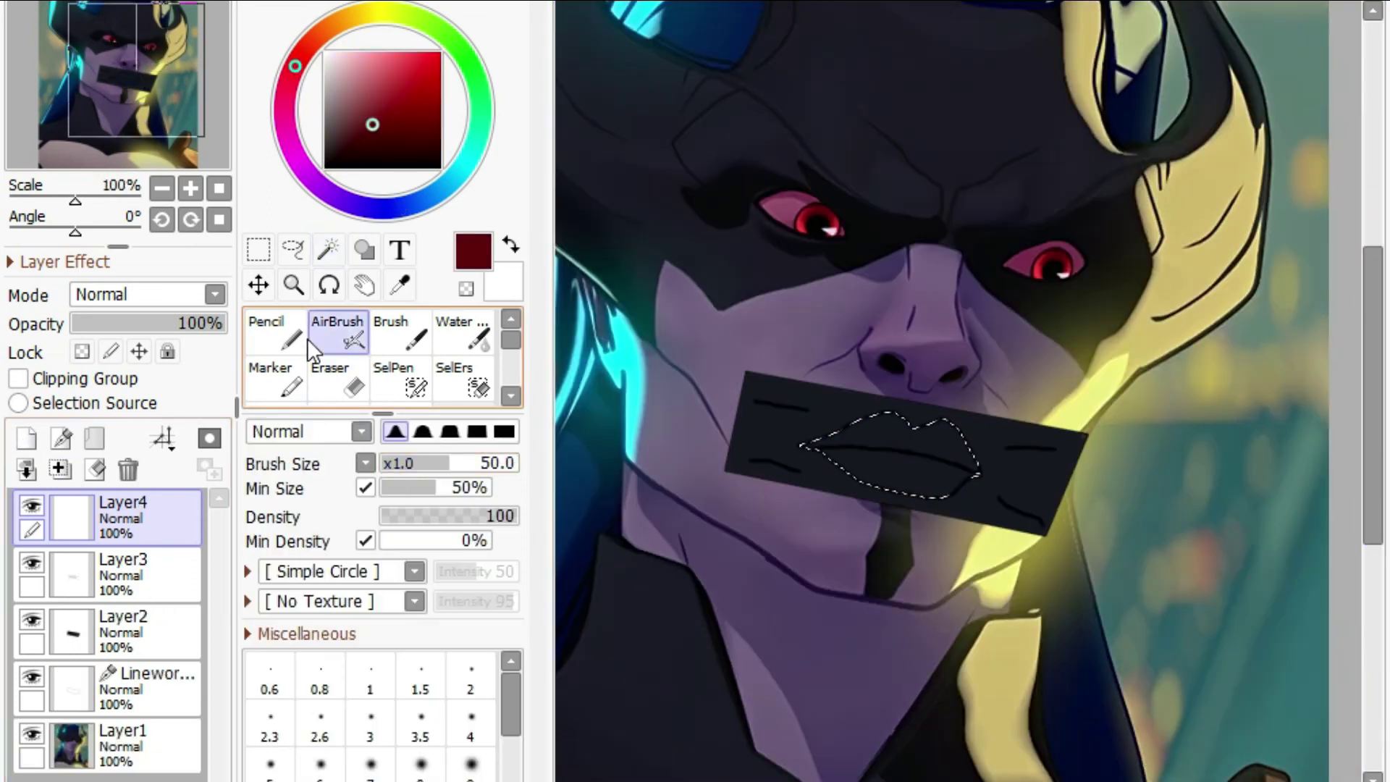
Fill the lip selection with dark red on Layer4 using the AirBrush at size 50, and move Layer3 above Layer4
drag(815, 446, 872, 456)
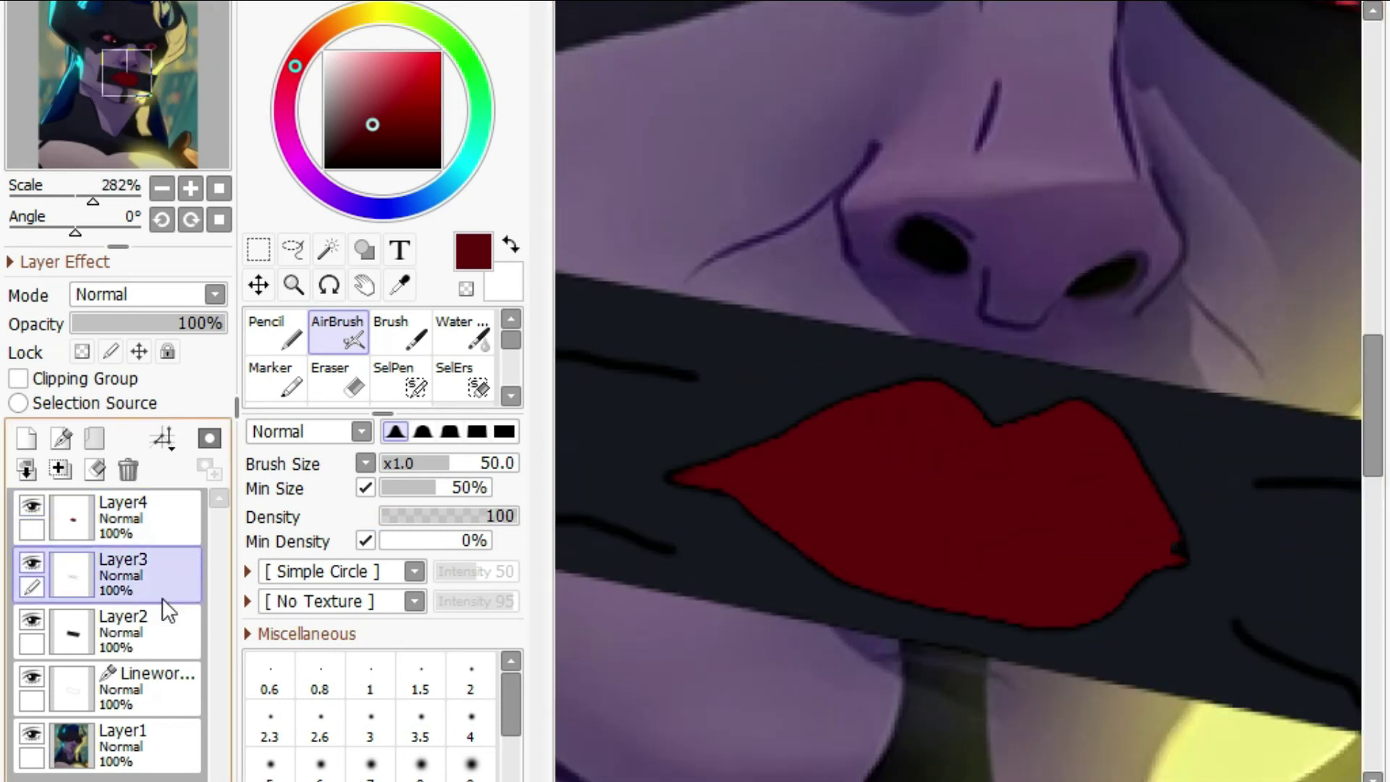
drag(163, 597, 162, 506)
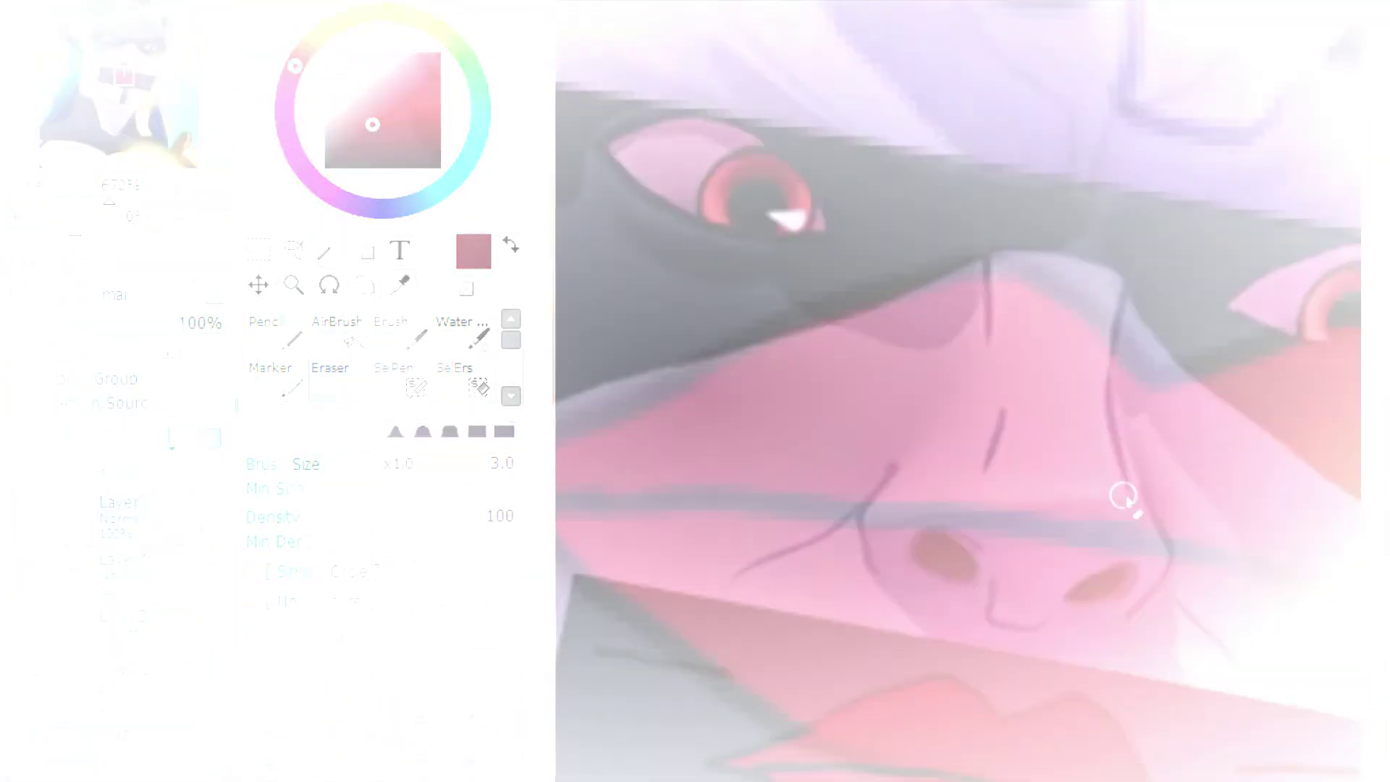